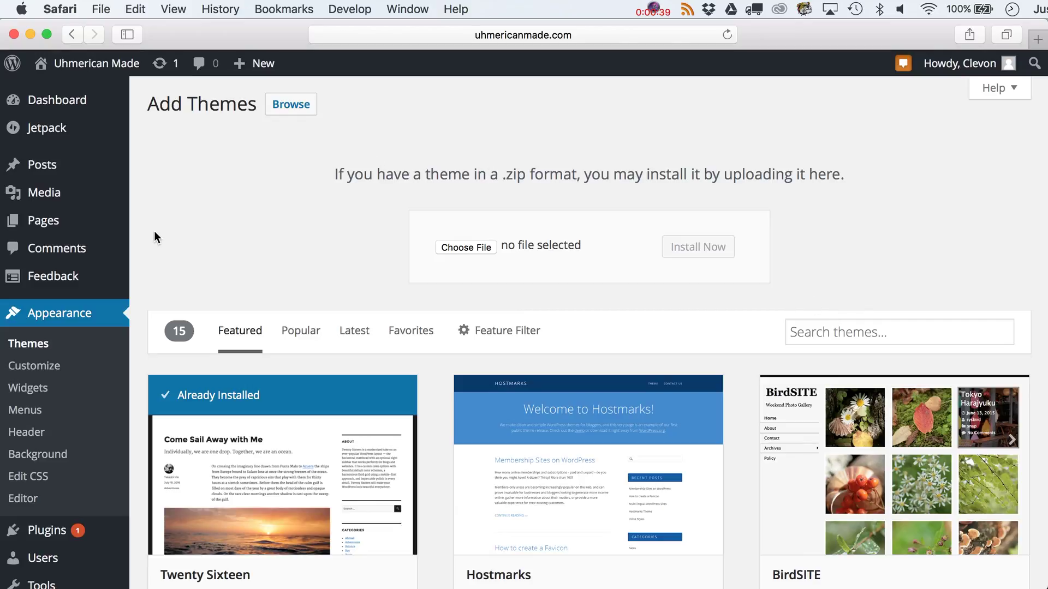
- Scroll through the installed Themes page, which lists three themes with Twenty Sixteen active
{"action": "mouse_move", "coordinate": [285, 402]}
{"action": "scroll", "coordinate": [286, 402], "scroll_direction": "down", "scroll_amount": 2}
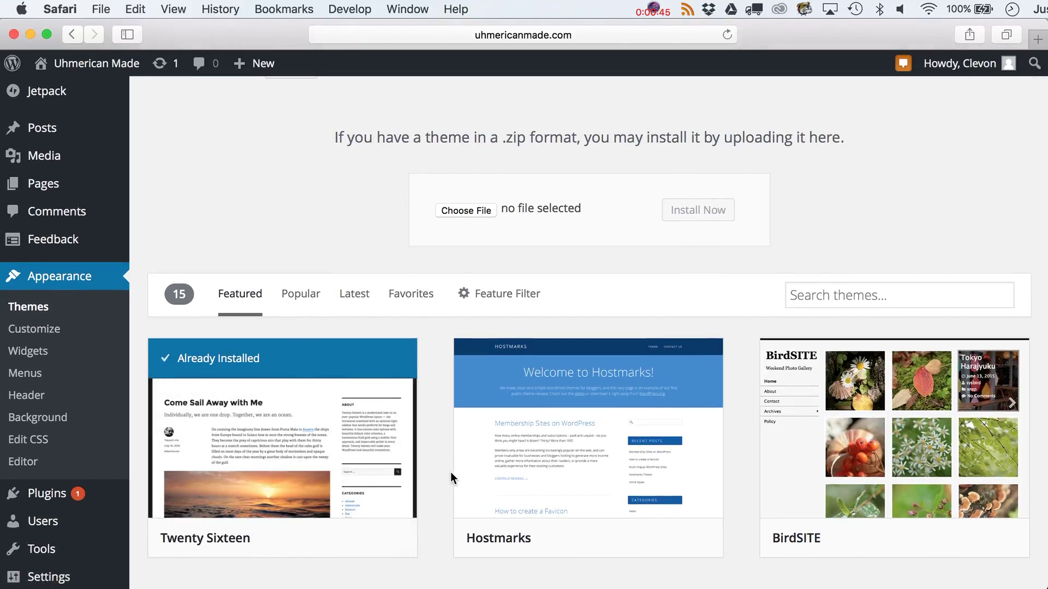
{"action": "scroll", "coordinate": [450, 473], "scroll_direction": "up", "scroll_amount": 2}
{"action": "left_click", "coordinate": [47, 343]}
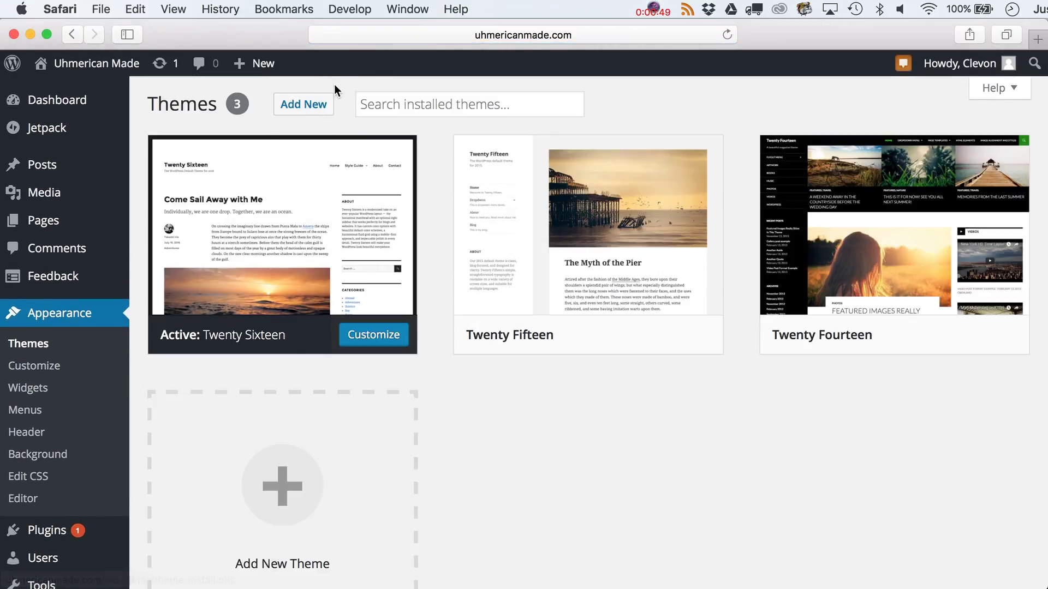
{"action": "left_click", "coordinate": [313, 104]}
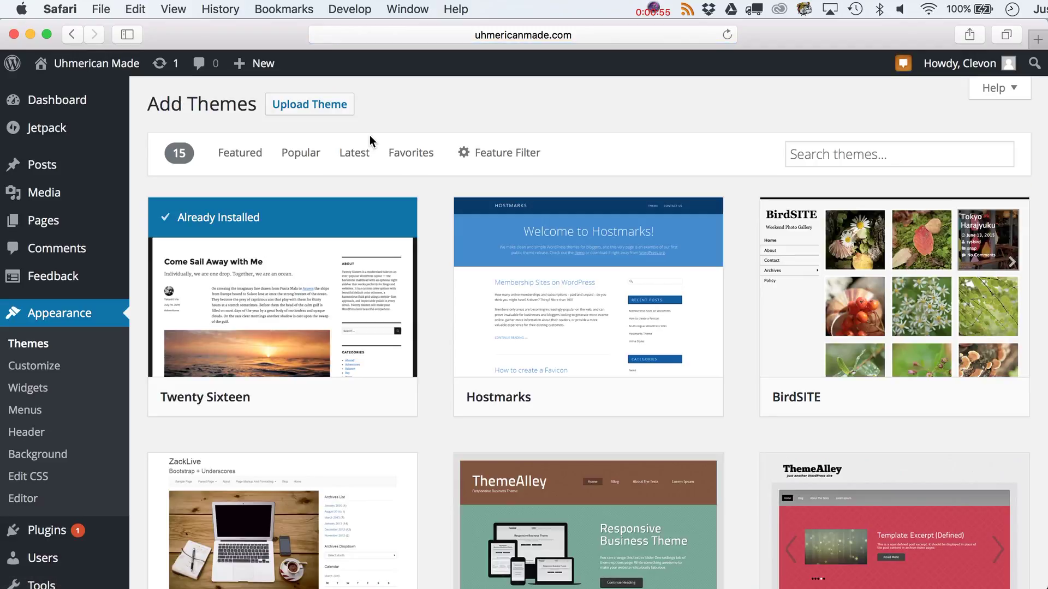
{"action": "left_click", "coordinate": [331, 109]}
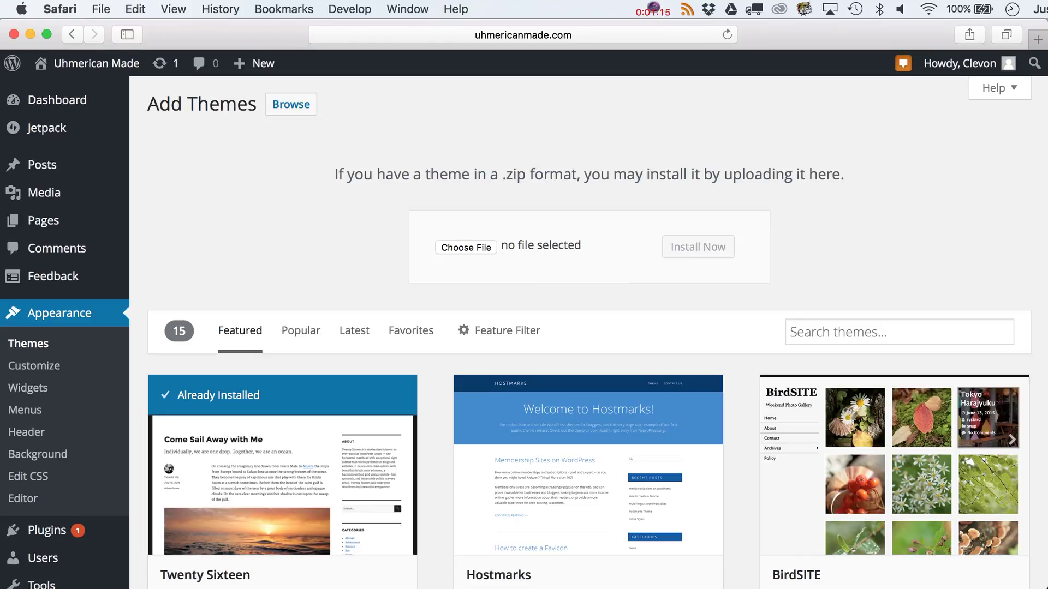
- Open the Cardinal theme demo in a new tab from the Swift Ideas themes page
{"action": "left_click", "coordinate": [19, 297]}
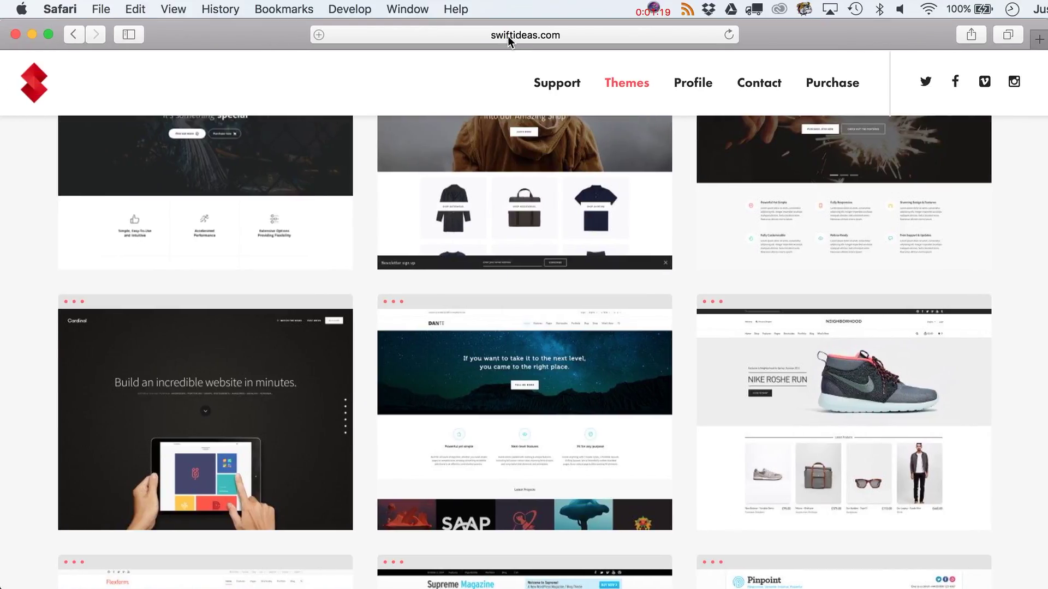
{"action": "left_click", "coordinate": [507, 36]}
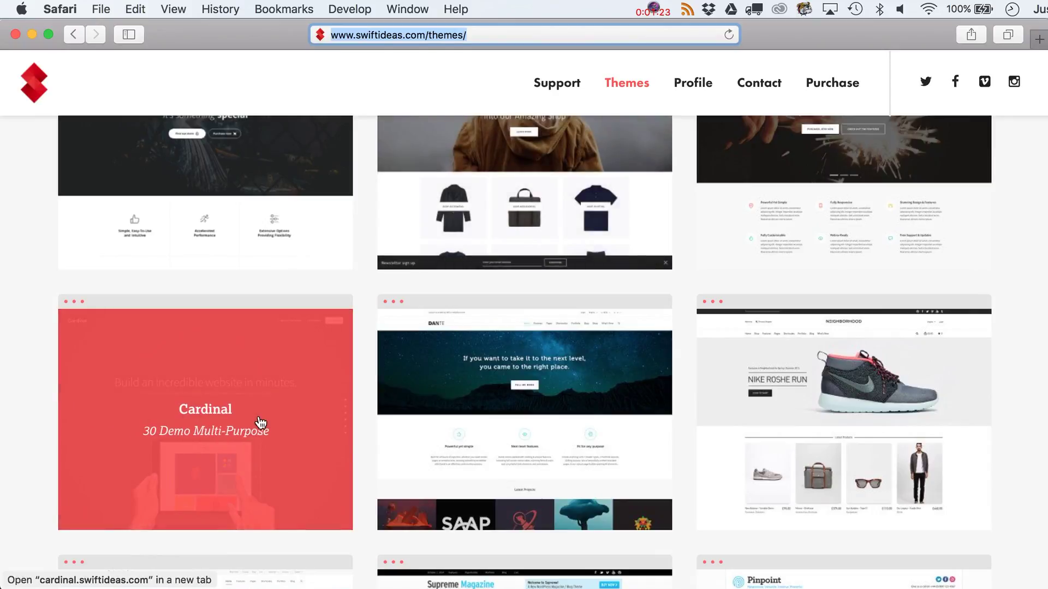
{"action": "left_click", "coordinate": [223, 401]}
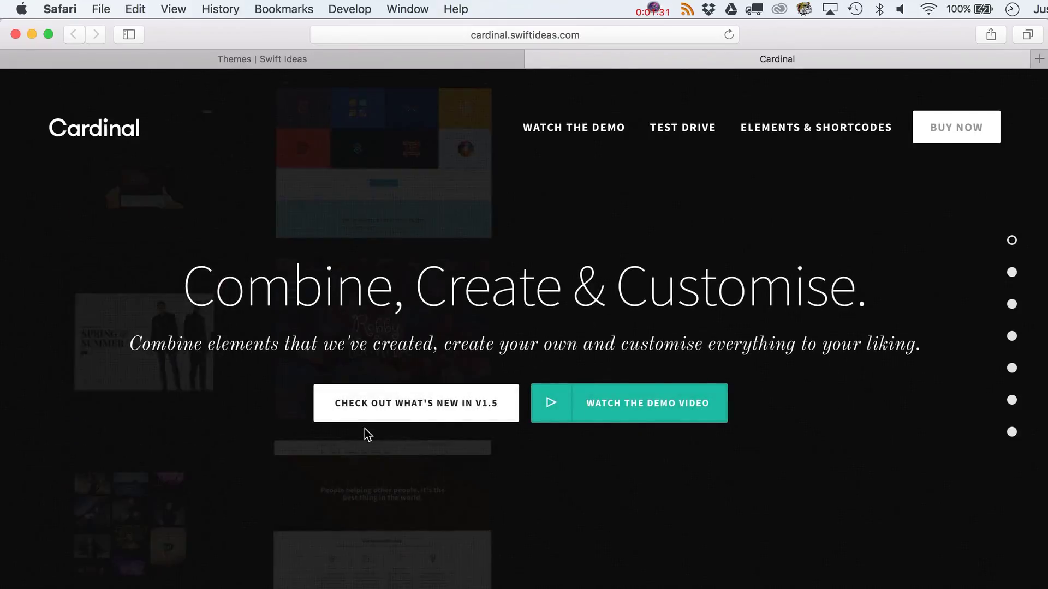
- Scroll through the Cardinal demo, open its $64 ThemeForest purchase page, then return to the demo
{"action": "scroll", "coordinate": [364, 428], "scroll_direction": "down", "scroll_amount": 10}
{"action": "scroll", "coordinate": [364, 428], "scroll_direction": "down", "scroll_amount": 15}
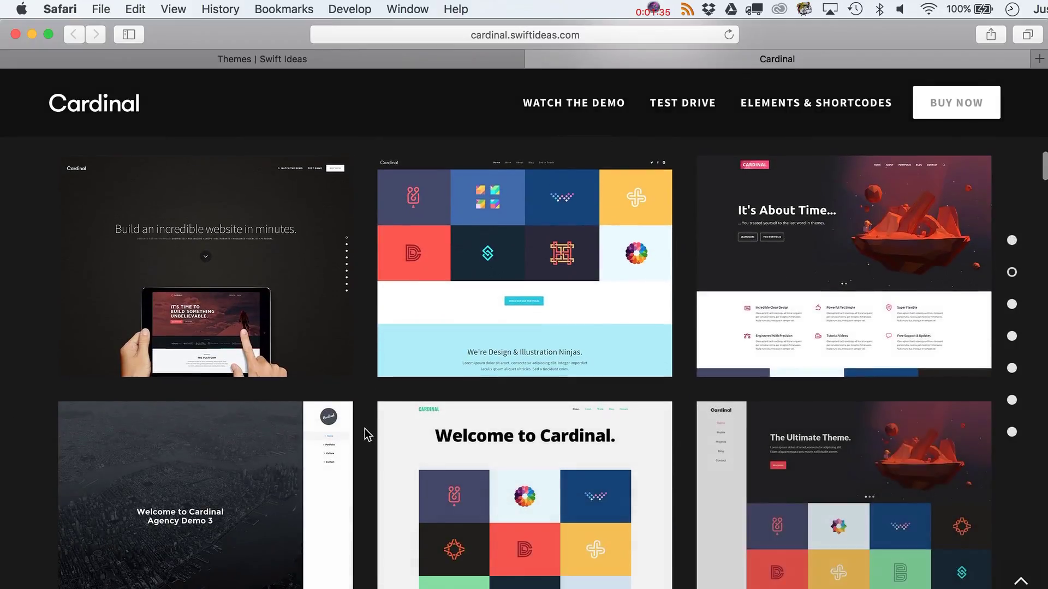
{"action": "scroll", "coordinate": [365, 427], "scroll_direction": "down", "scroll_amount": 15}
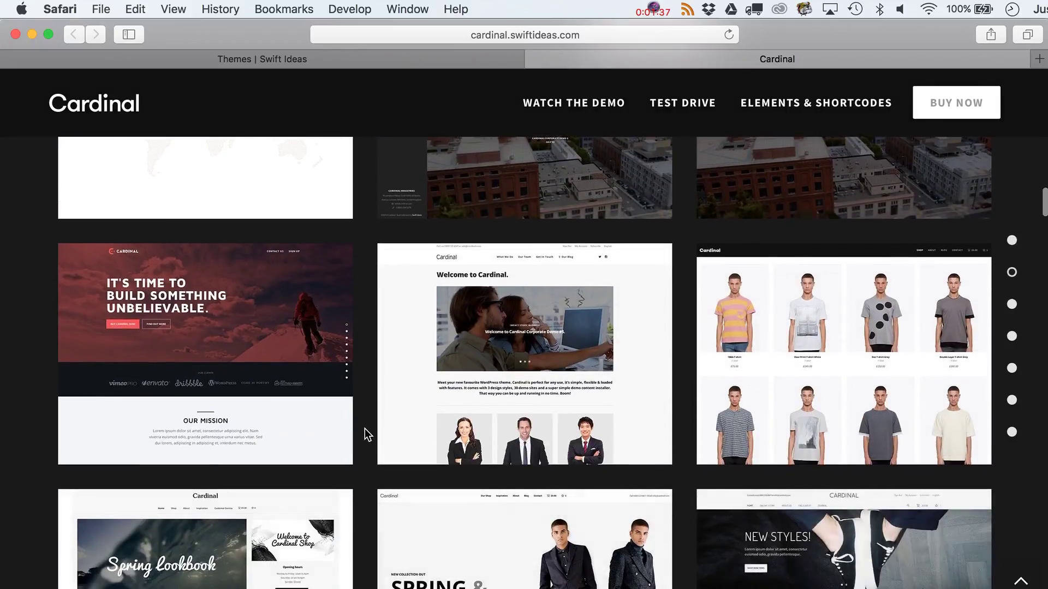
{"action": "scroll", "coordinate": [364, 428], "scroll_direction": "down", "scroll_amount": 8}
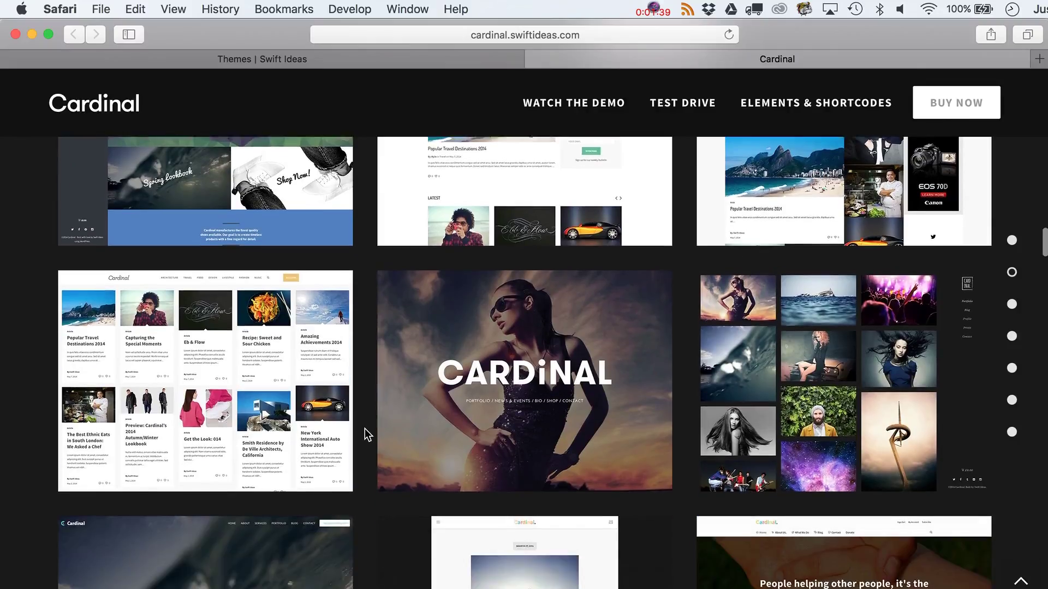
{"action": "scroll", "coordinate": [364, 427], "scroll_direction": "down", "scroll_amount": 15}
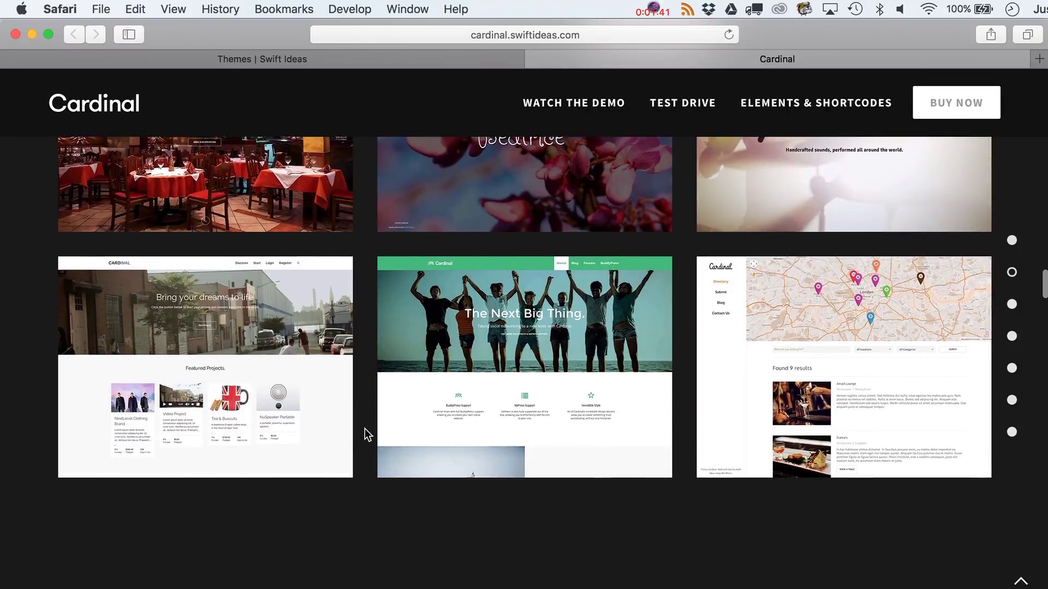
{"action": "scroll", "coordinate": [365, 428], "scroll_direction": "down", "scroll_amount": 5}
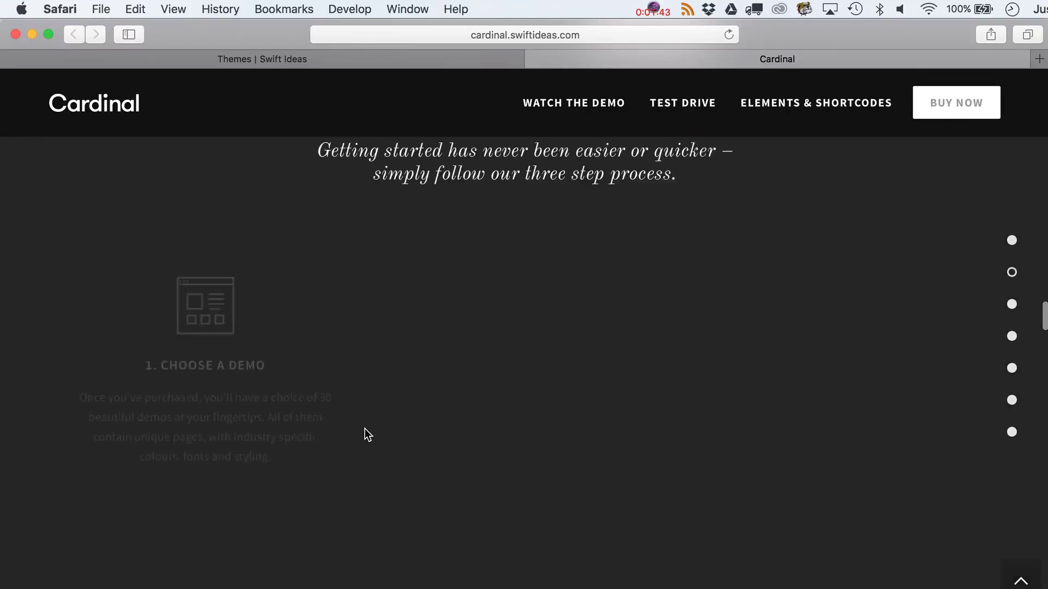
{"action": "scroll", "coordinate": [365, 428], "scroll_direction": "up", "scroll_amount": 20}
{"action": "scroll", "coordinate": [365, 428], "scroll_direction": "up", "scroll_amount": 10}
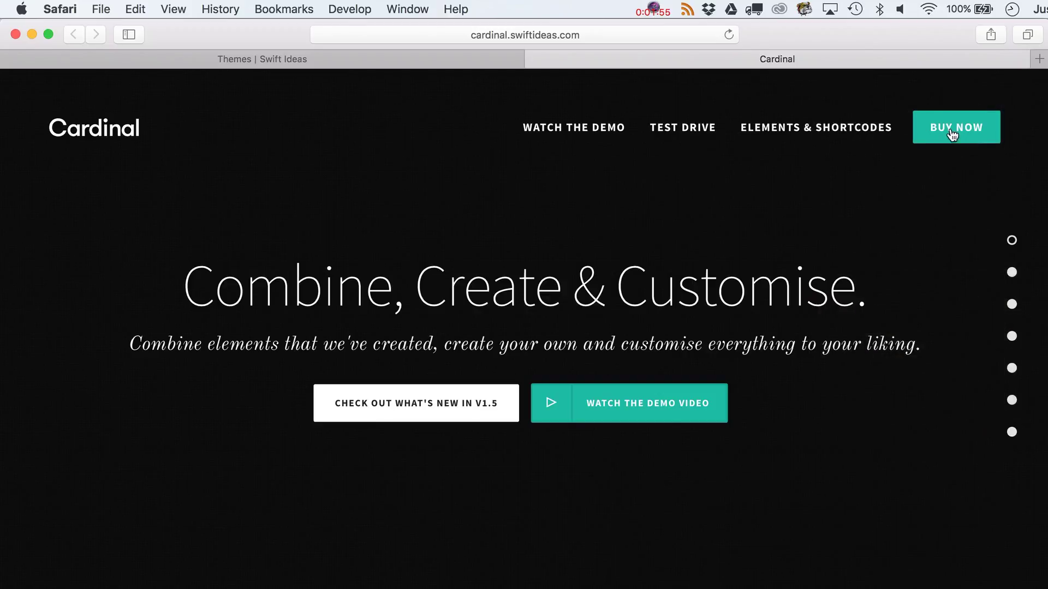
{"action": "left_click", "coordinate": [963, 143]}
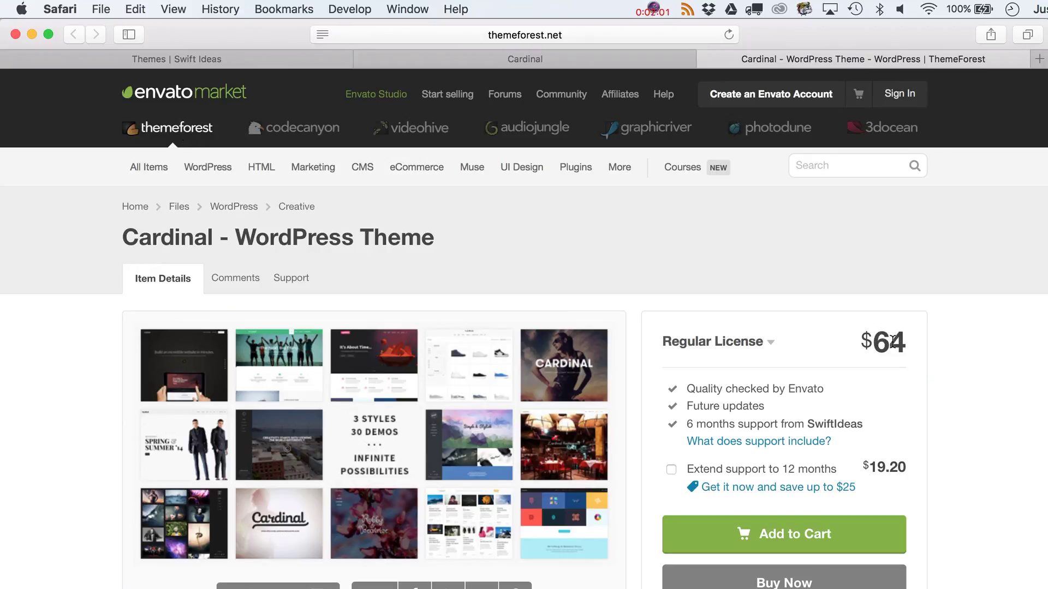
{"action": "left_click", "coordinate": [628, 60]}
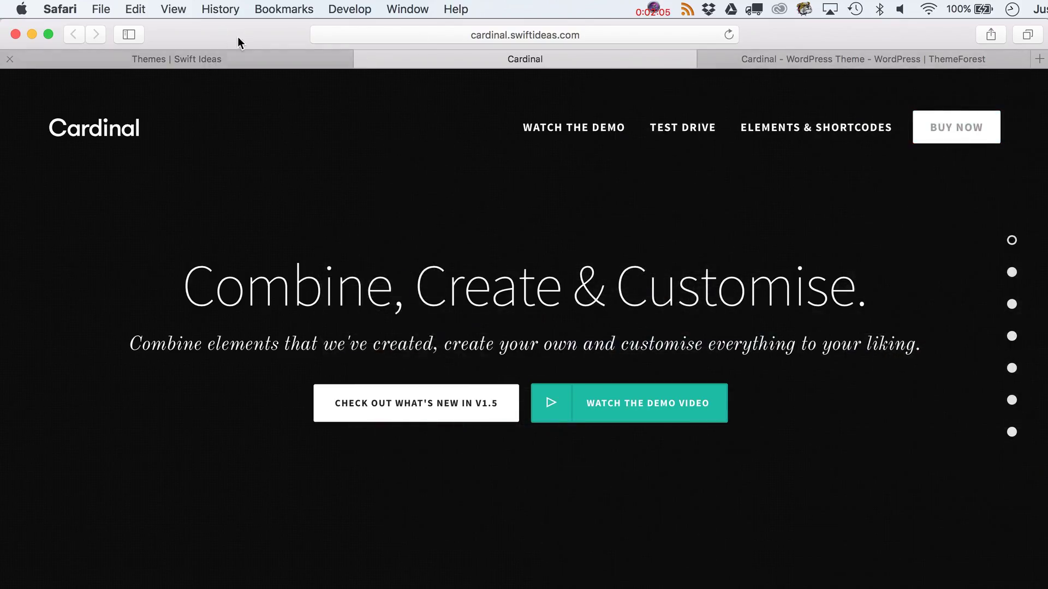
- Connect to the UhmericanMade favorite in Transmit and browse to the remote wp-content/themes folder
{"action": "key", "text": "ctrl+Right"}
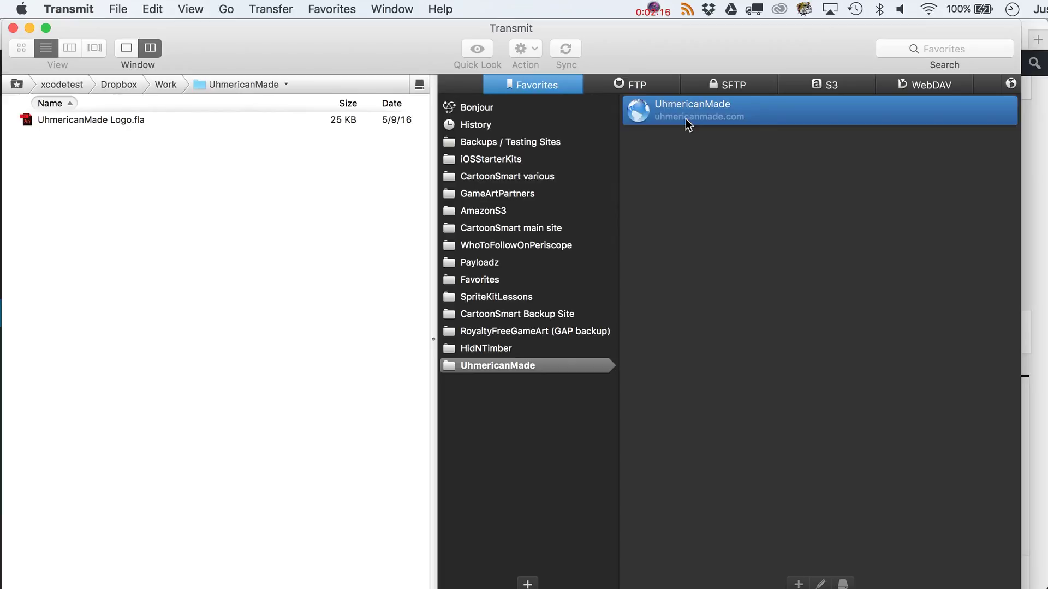
{"action": "double_click", "coordinate": [686, 119]}
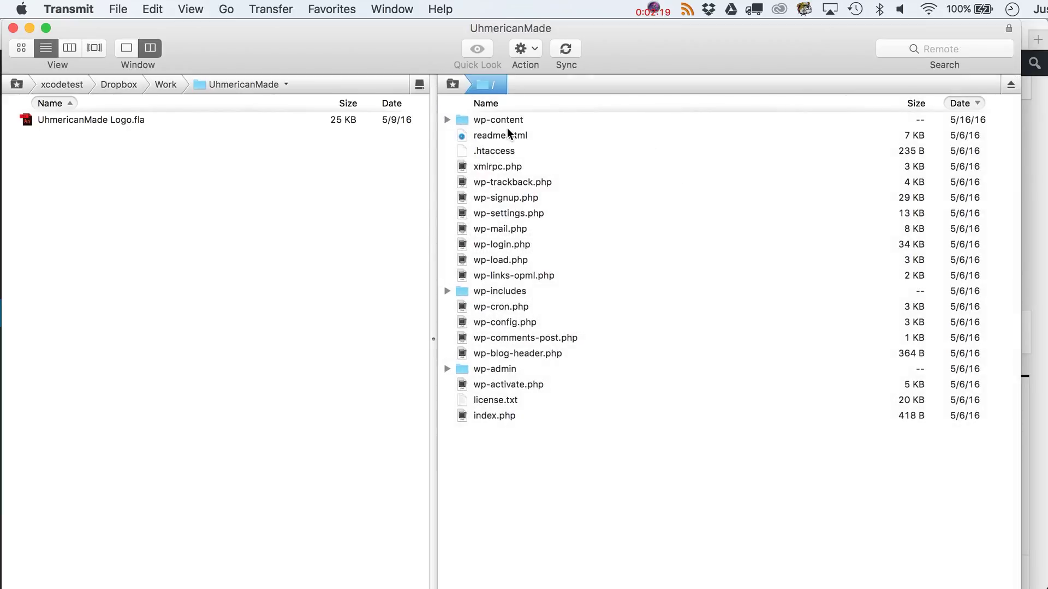
{"action": "double_click", "coordinate": [505, 126]}
{"action": "left_click_drag", "start_coordinate": [1026, 584], "coordinate": [1047, 588]}
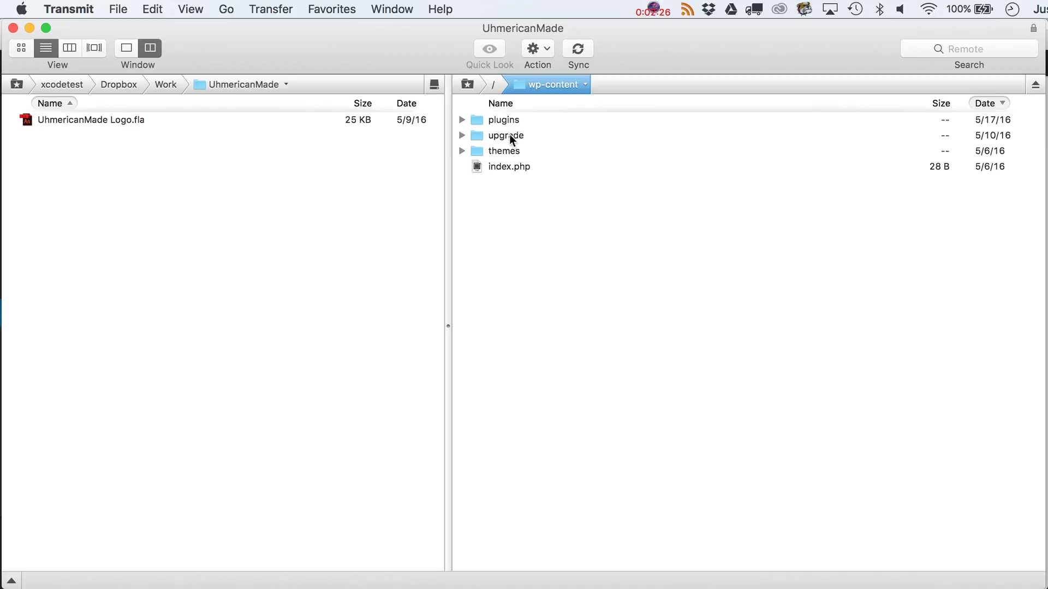
{"action": "double_click", "coordinate": [505, 150]}
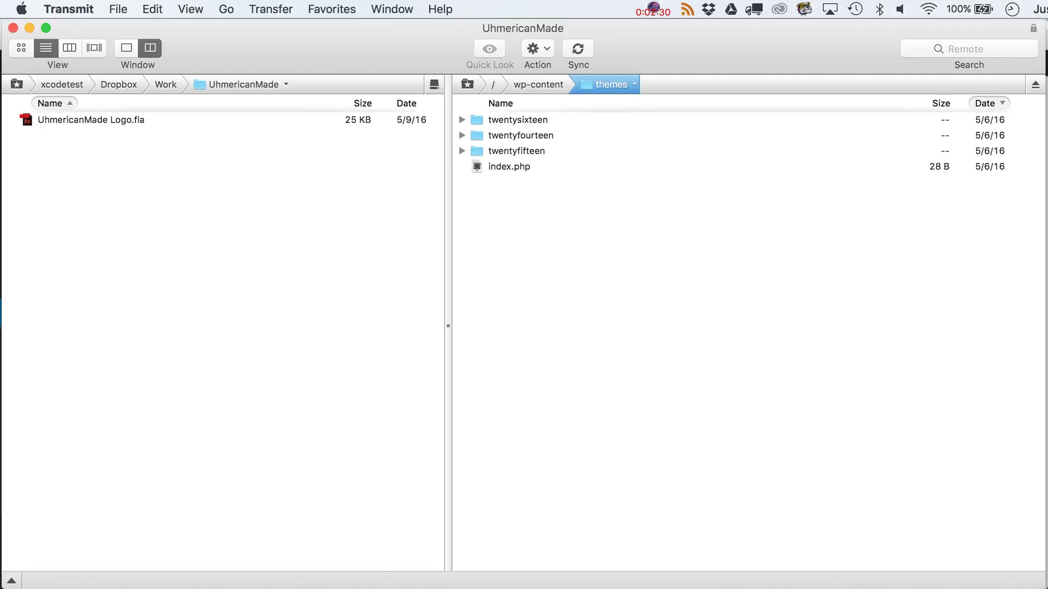
{"action": "key", "text": "super+Tab"}
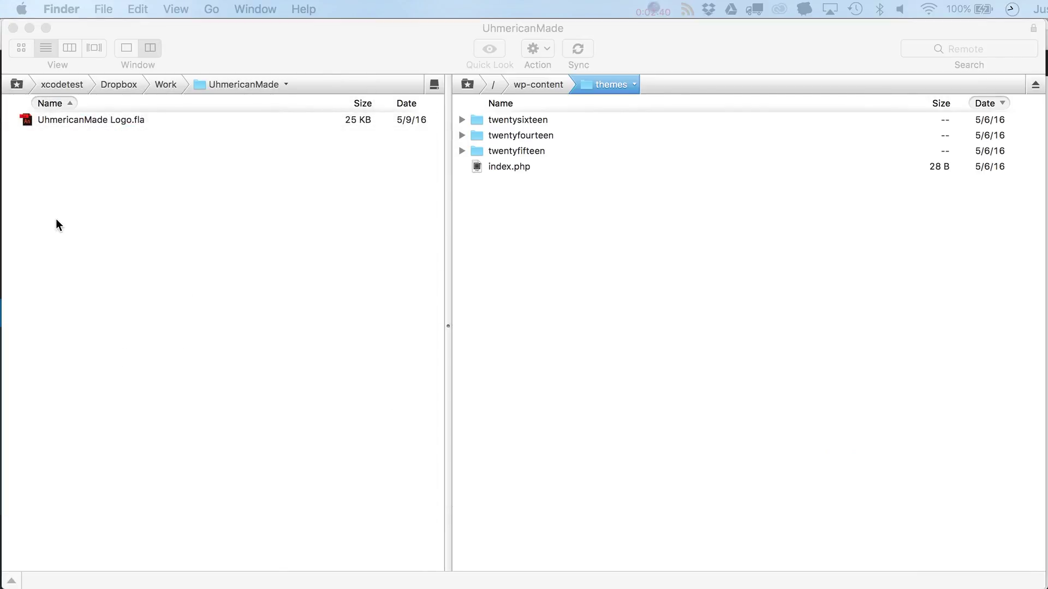
- In the local Wordpress folder, rename cardinal_new to cardinal and upload it into the remote themes folder
{"action": "key", "text": "super+Tab"}
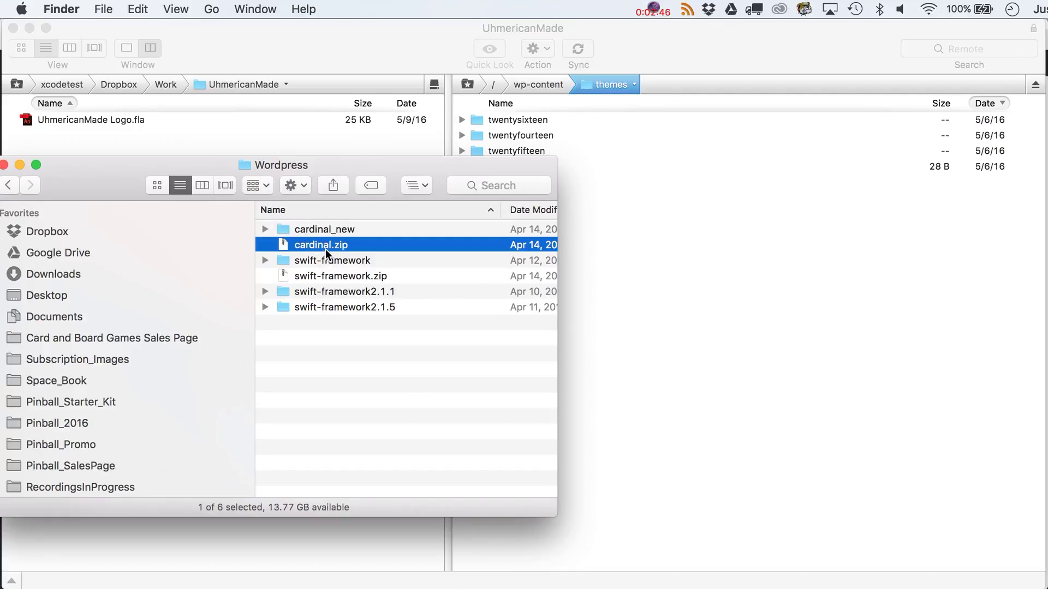
{"action": "left_click", "coordinate": [331, 232]}
{"action": "left_click", "coordinate": [327, 230]}
{"action": "left_click_drag", "start_coordinate": [329, 230], "coordinate": [423, 254]}
{"action": "key", "text": "BackSpace"}
{"action": "key", "text": "Return"}
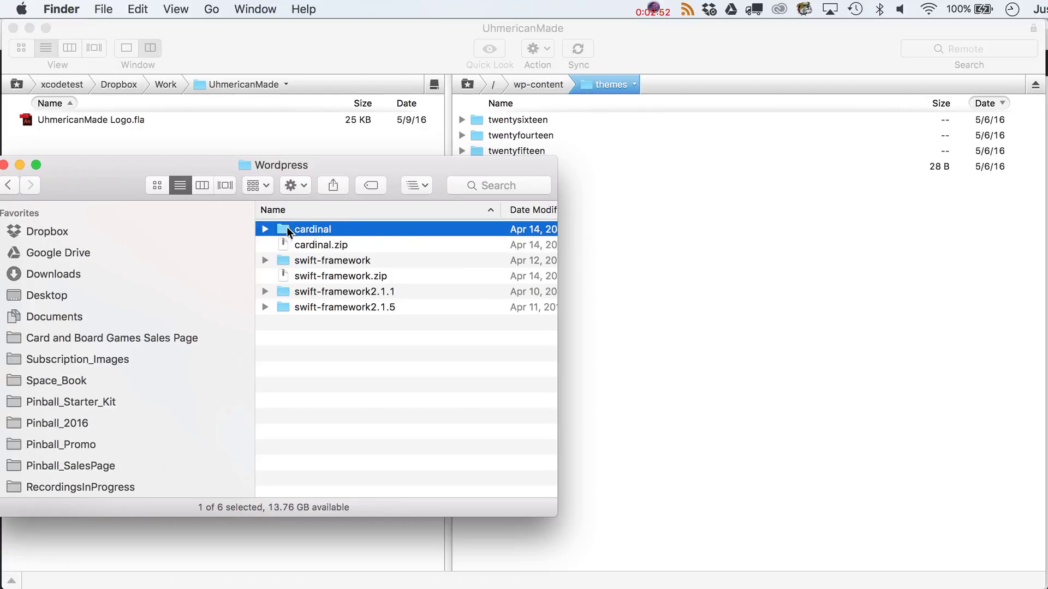
{"action": "left_click_drag", "start_coordinate": [307, 230], "coordinate": [712, 430]}
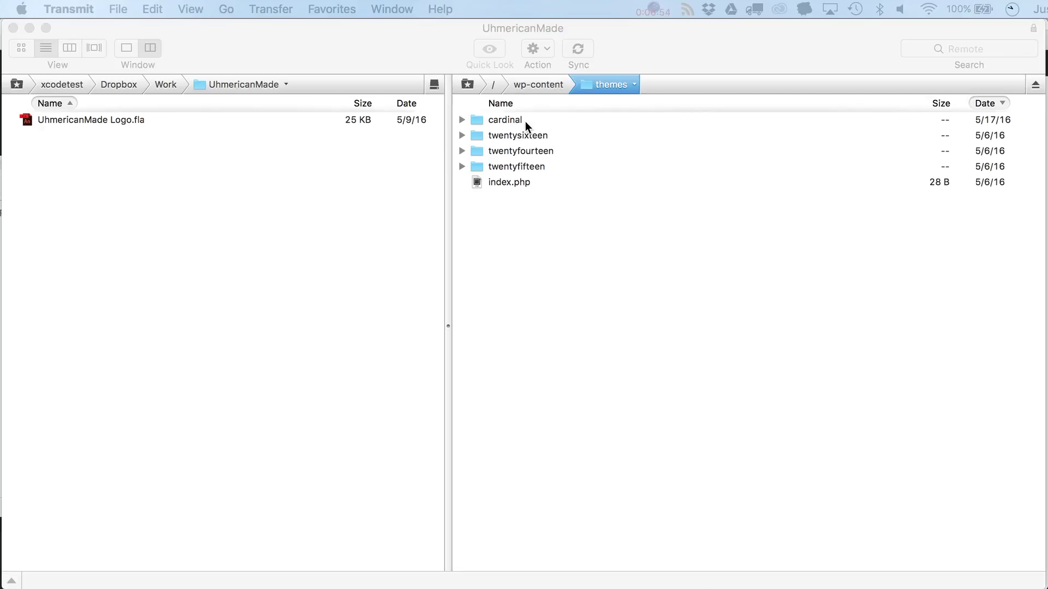
- Back in Safari, go to Appearance > Themes and activate the Cardinal theme
{"action": "left_click", "coordinate": [30, 27]}
{"action": "left_click", "coordinate": [437, 108]}
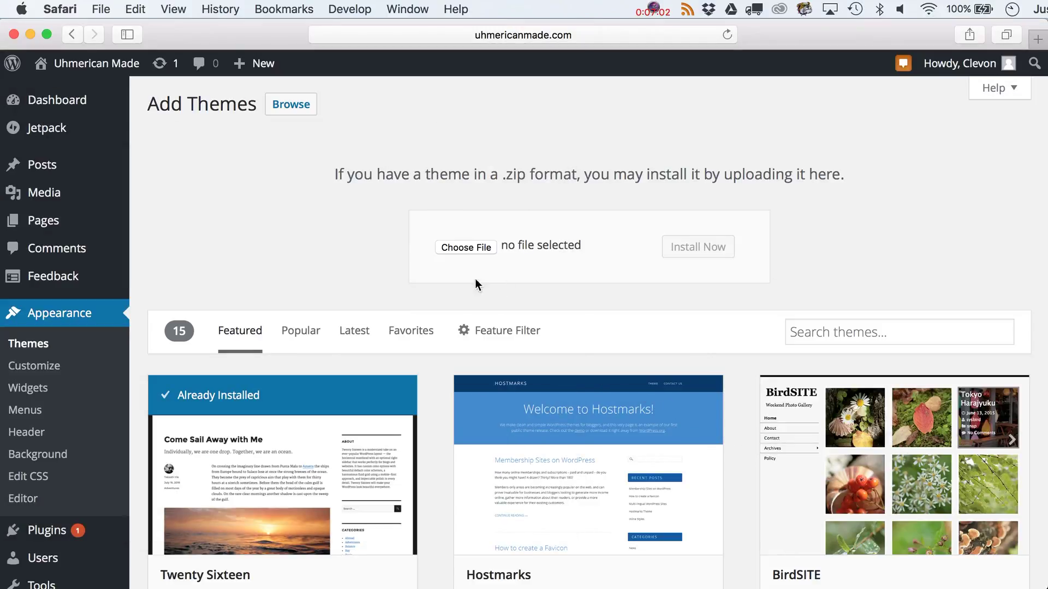
{"action": "left_click", "coordinate": [49, 339]}
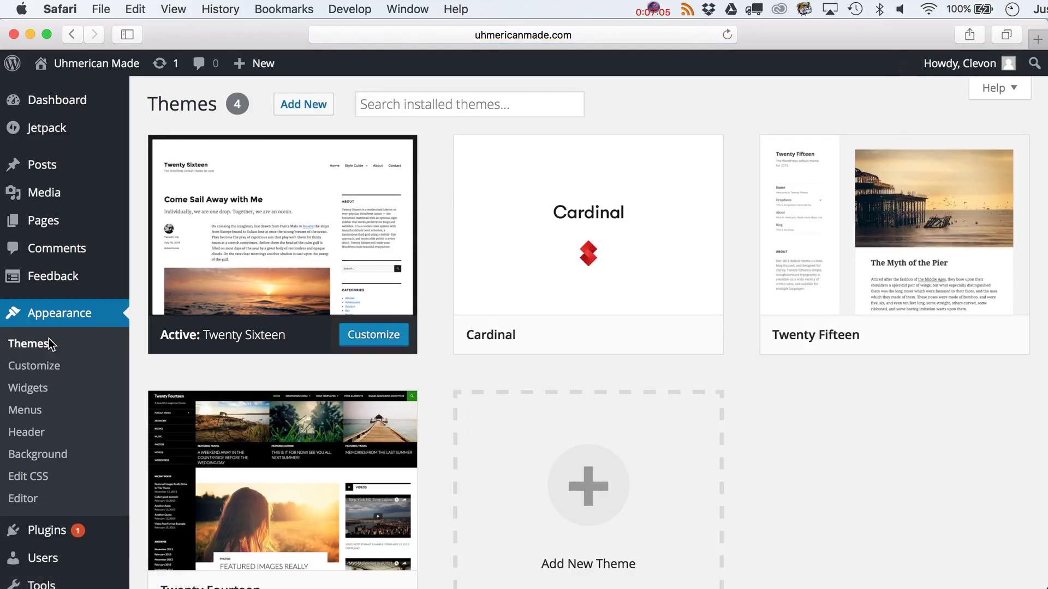
{"action": "mouse_move", "coordinate": [514, 288]}
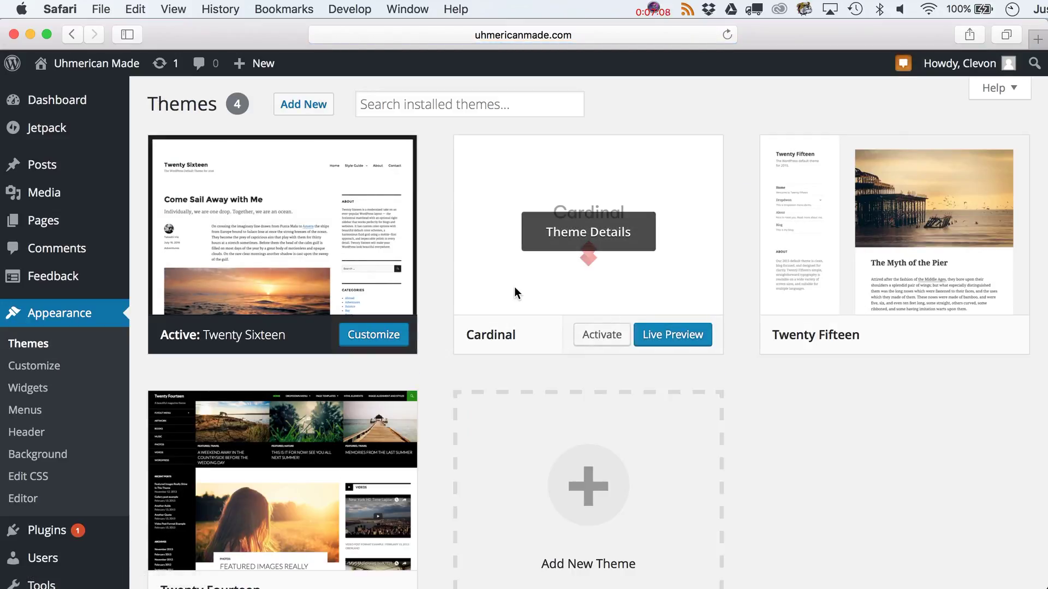
{"action": "left_click", "coordinate": [598, 340]}
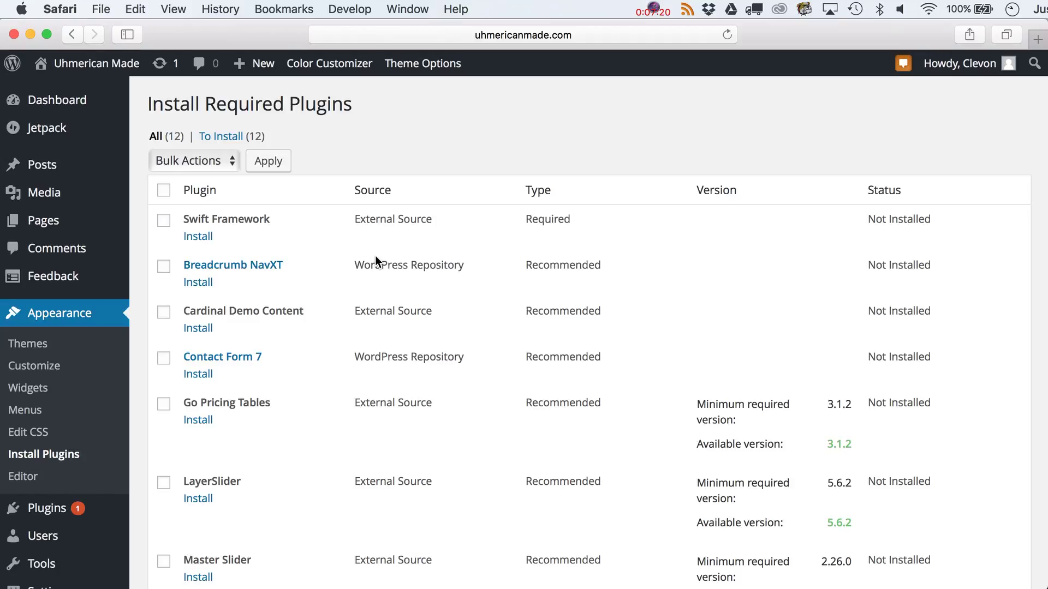
- Install the Swift Framework plugin and return to the Required Plugins Installer
{"action": "left_click", "coordinate": [195, 238]}
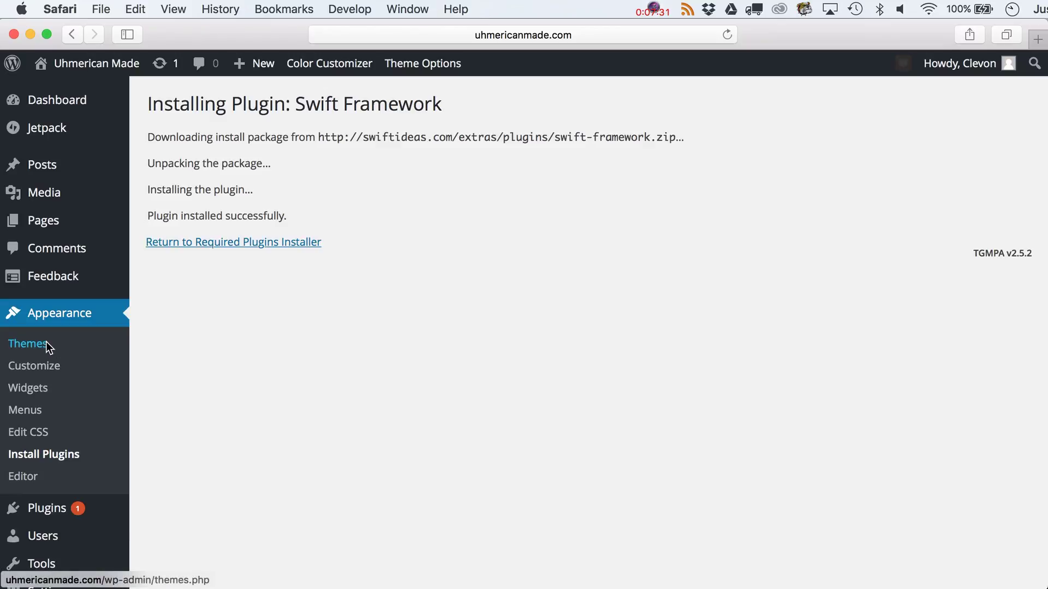
{"action": "left_click", "coordinate": [216, 242]}
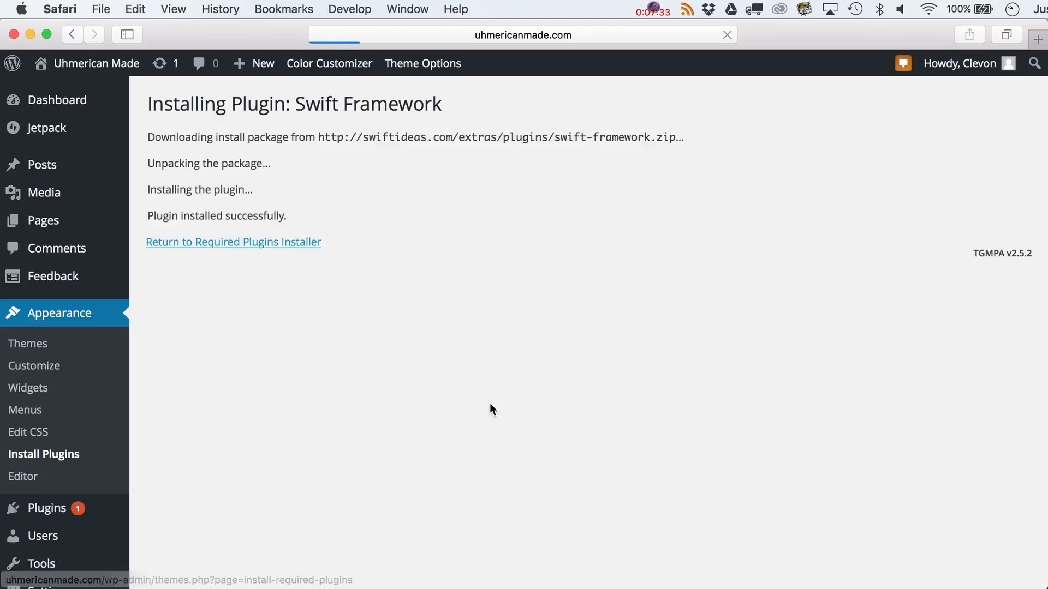
- Review the 11 recommended plugins still marked Not Installed, then reveal the Theme Options dropdown
{"action": "scroll", "coordinate": [490, 403], "scroll_direction": "down", "scroll_amount": 5}
{"action": "scroll", "coordinate": [490, 403], "scroll_direction": "down", "scroll_amount": 1}
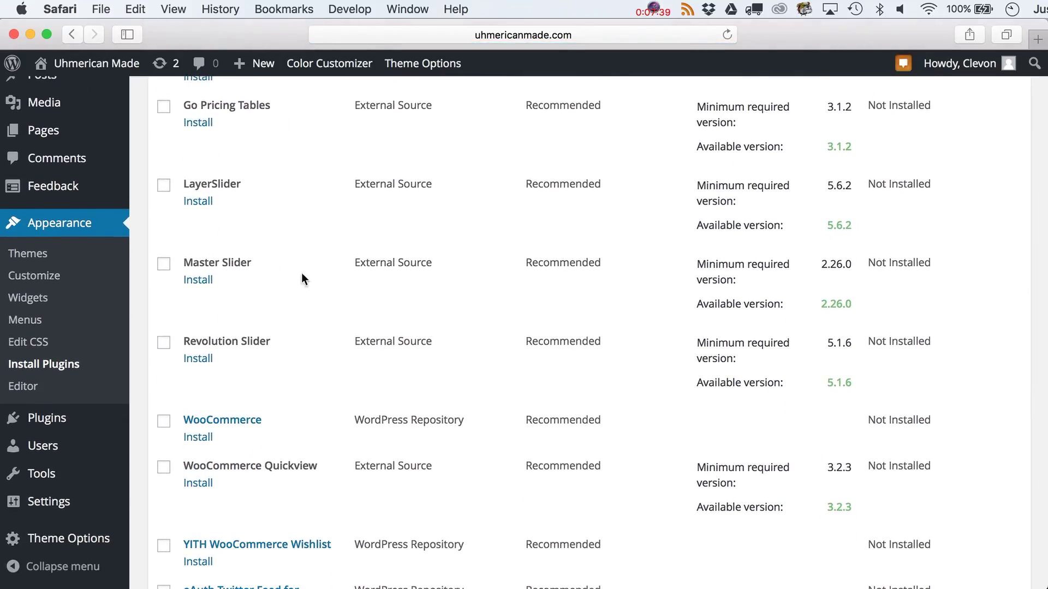
{"action": "scroll", "coordinate": [249, 336], "scroll_direction": "down", "scroll_amount": 1}
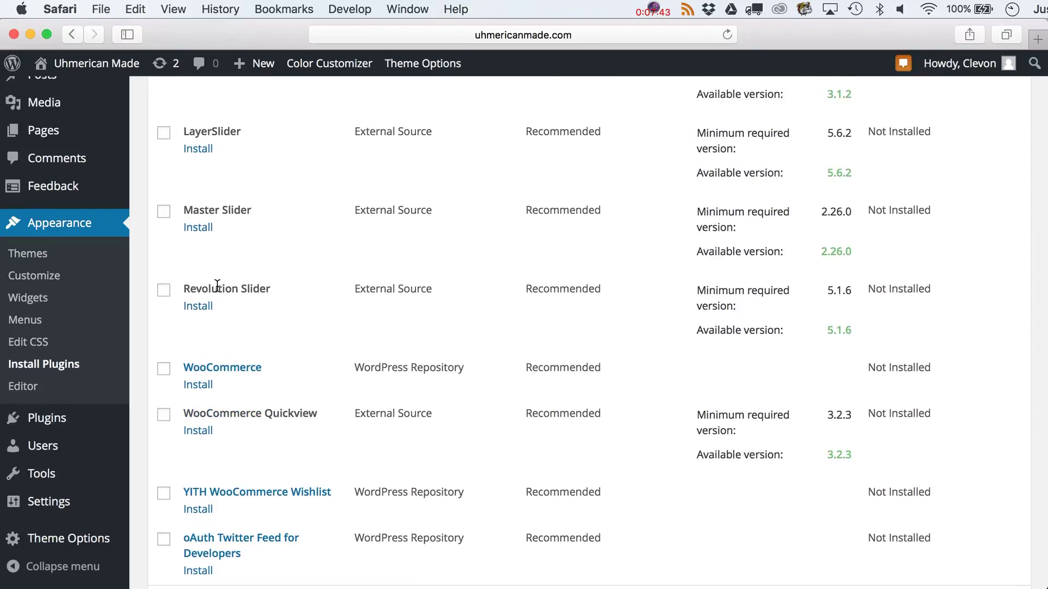
{"action": "scroll", "coordinate": [217, 285], "scroll_direction": "down", "scroll_amount": 2}
{"action": "scroll", "coordinate": [217, 286], "scroll_direction": "up", "scroll_amount": 5}
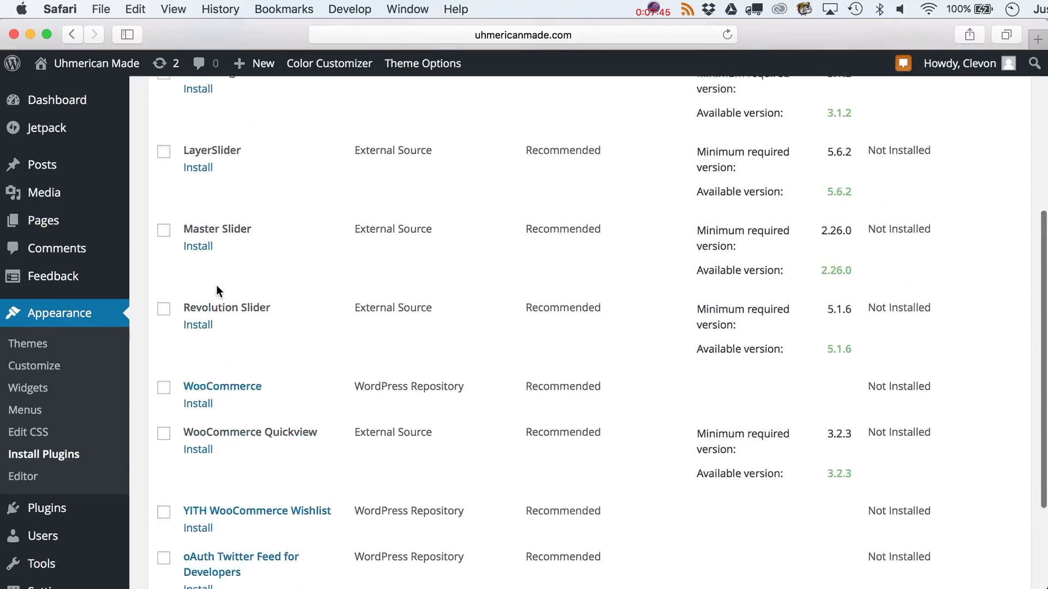
{"action": "scroll", "coordinate": [218, 289], "scroll_direction": "up", "scroll_amount": 3}
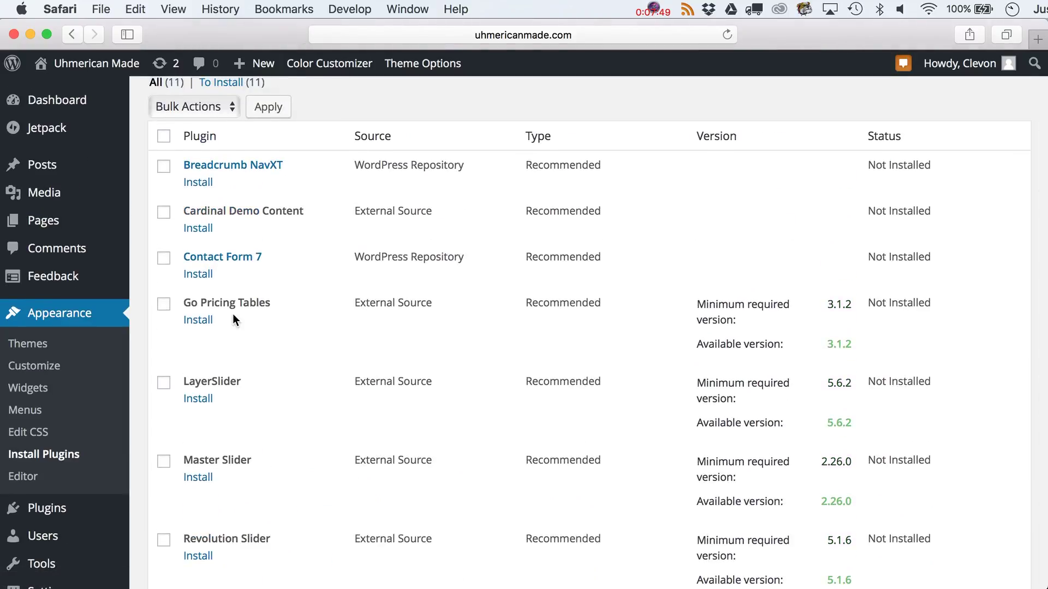
{"action": "scroll", "coordinate": [543, 117], "scroll_direction": "down", "scroll_amount": 5}
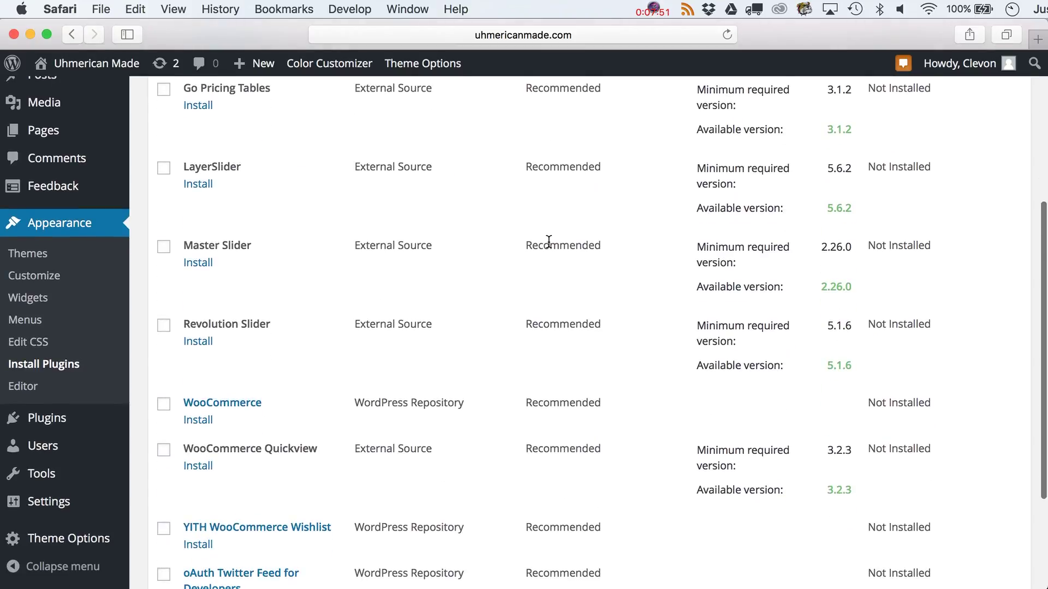
{"action": "scroll", "coordinate": [548, 241], "scroll_direction": "down", "scroll_amount": 3}
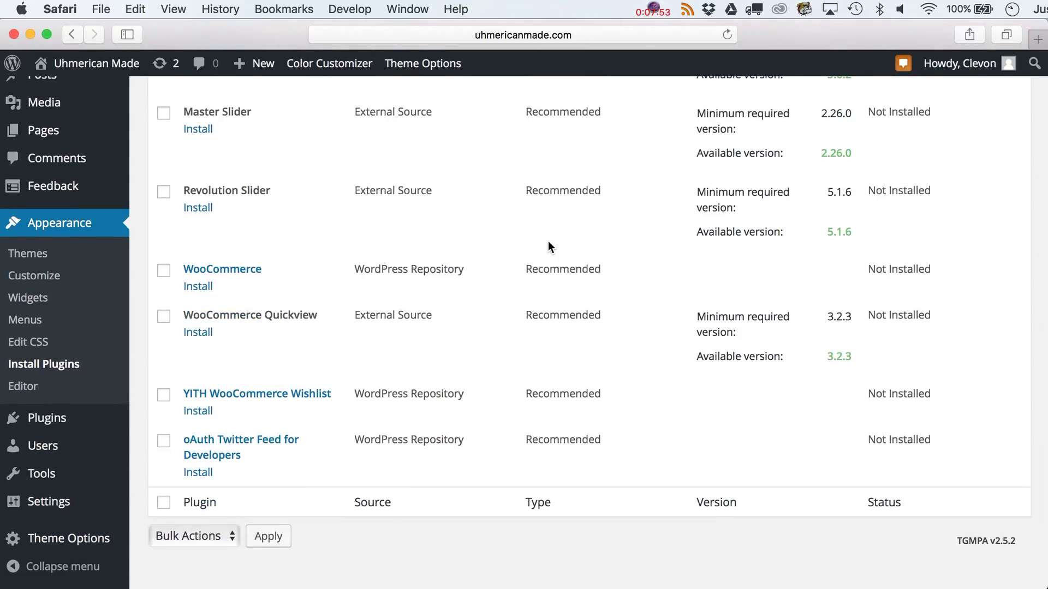
{"action": "scroll", "coordinate": [548, 240], "scroll_direction": "up", "scroll_amount": 10}
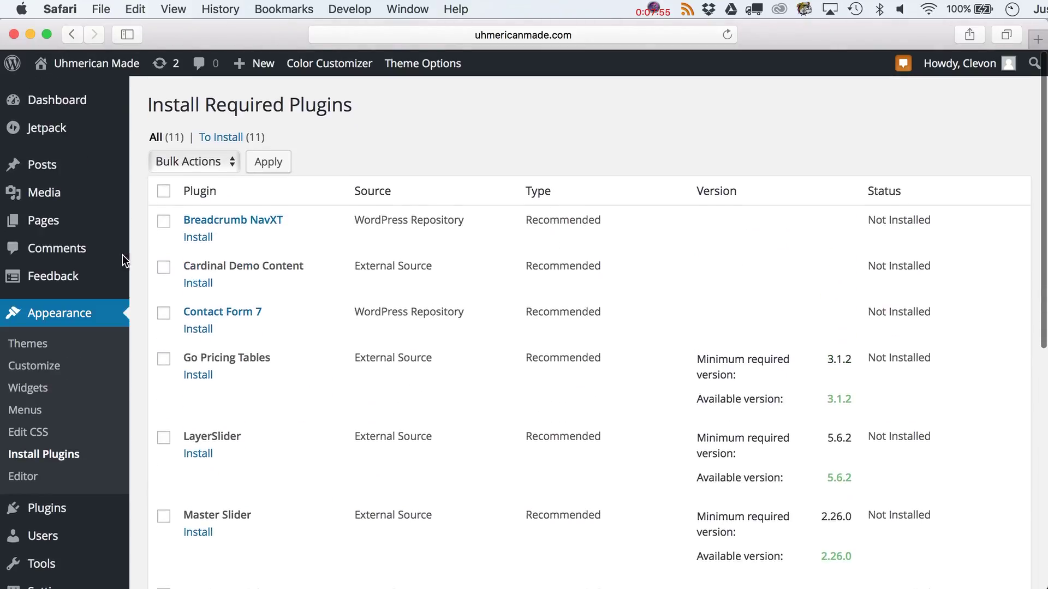
{"action": "mouse_move", "coordinate": [55, 196]}
{"action": "mouse_move", "coordinate": [47, 220]}
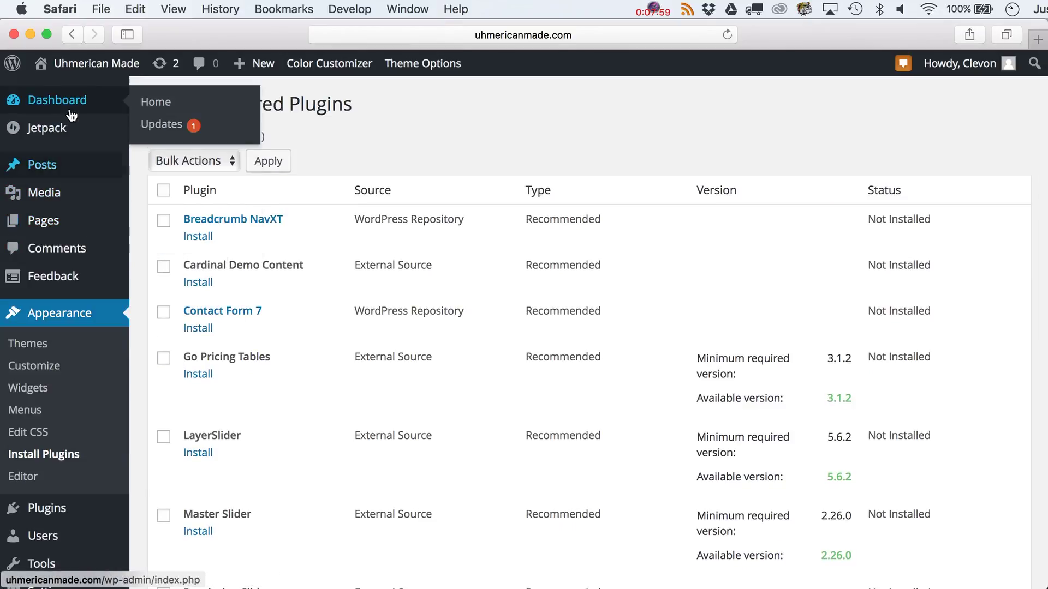
- Open Theme Options > General Options and scroll through its layout and display settings
{"action": "mouse_move", "coordinate": [437, 71]}
{"action": "left_click", "coordinate": [431, 92]}
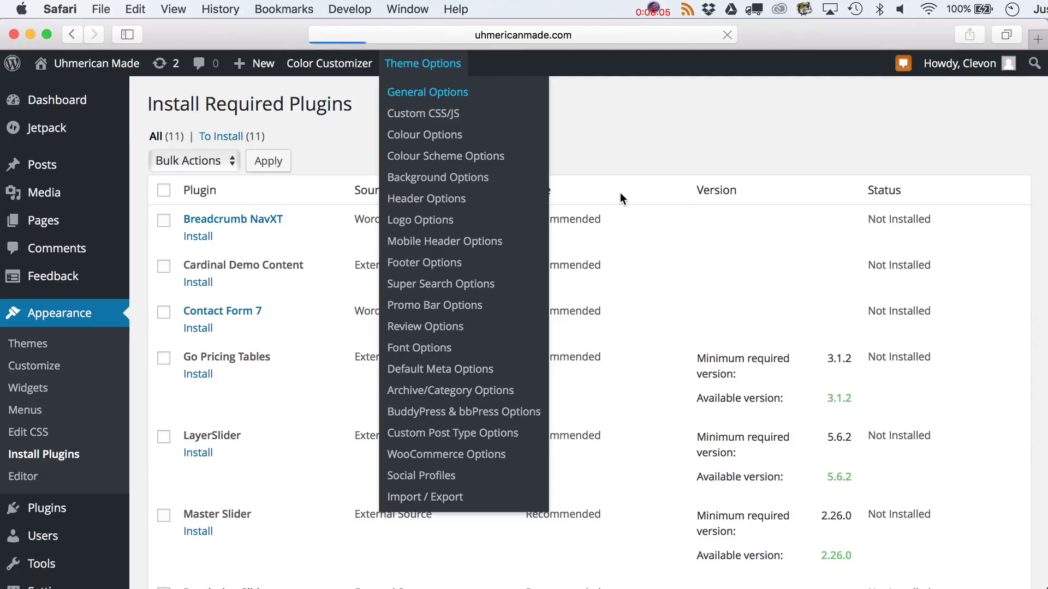
{"action": "scroll", "coordinate": [437, 201], "scroll_direction": "down", "scroll_amount": 1}
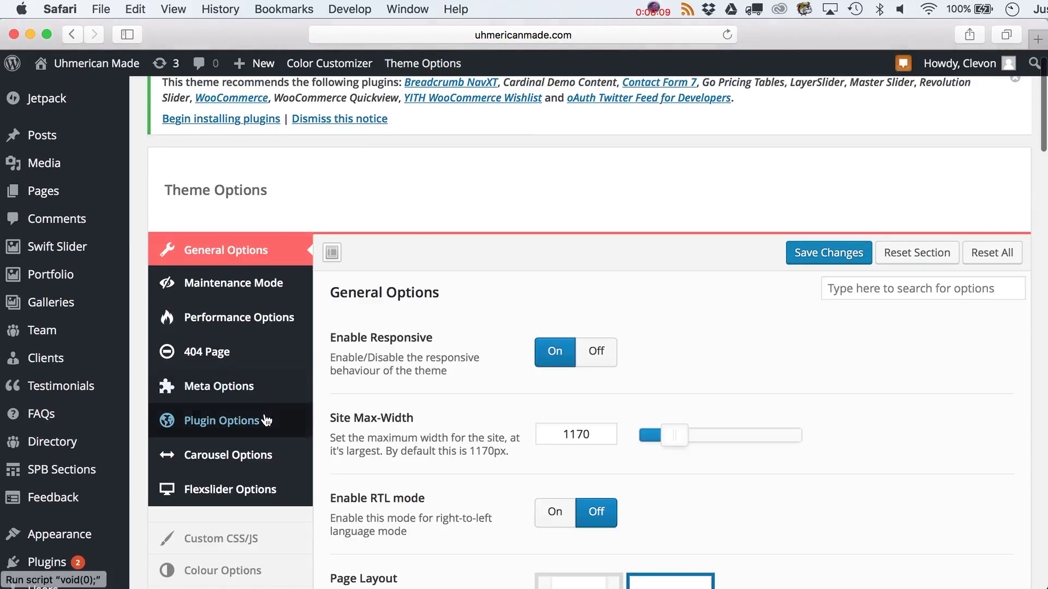
{"action": "scroll", "coordinate": [266, 419], "scroll_direction": "down", "scroll_amount": 3}
{"action": "scroll", "coordinate": [264, 415], "scroll_direction": "down", "scroll_amount": 12}
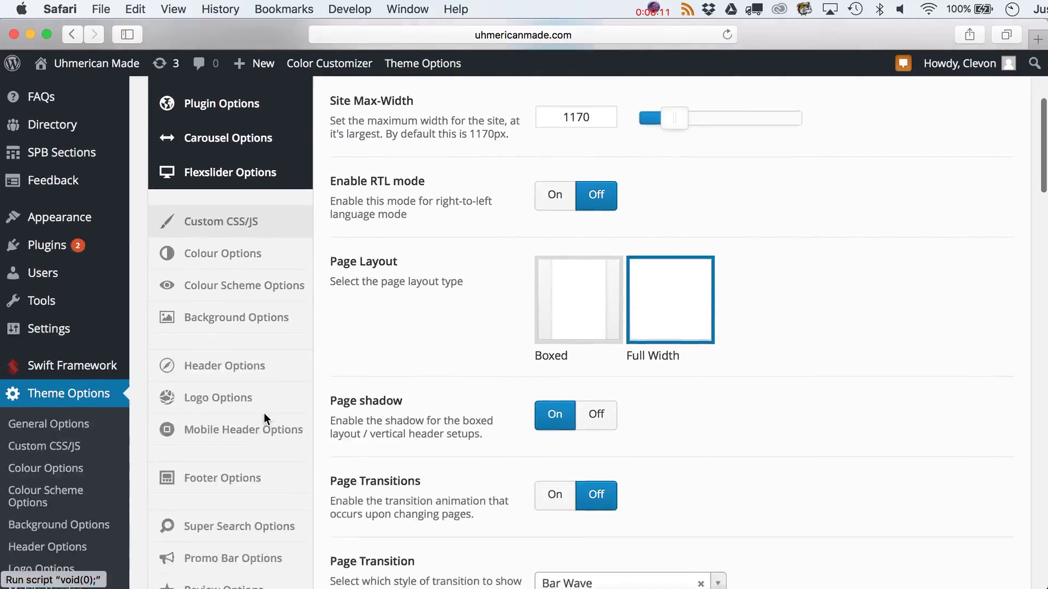
{"action": "scroll", "coordinate": [264, 417], "scroll_direction": "down", "scroll_amount": 10}
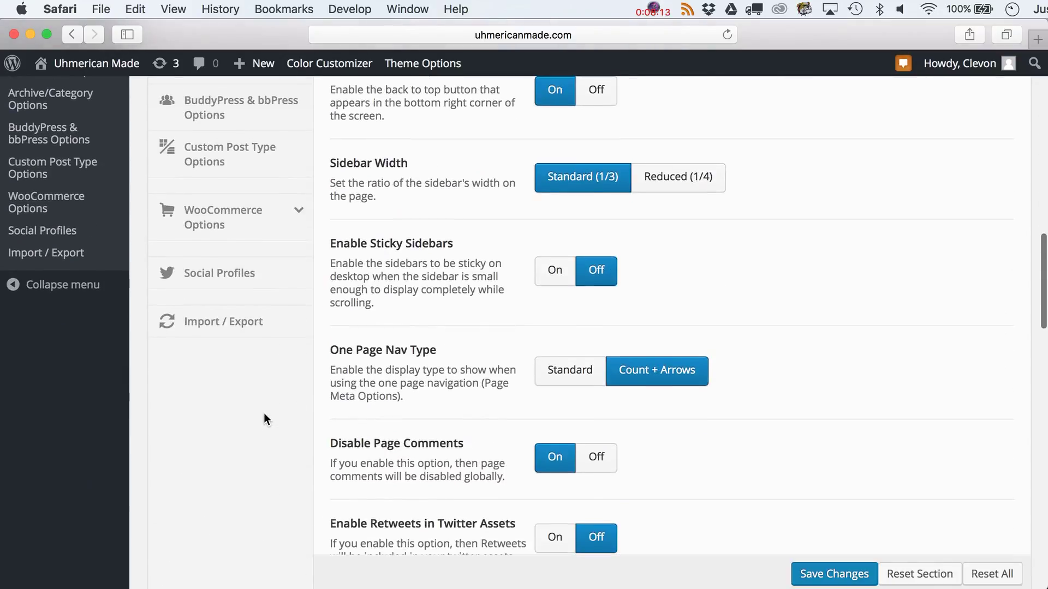
{"action": "scroll", "coordinate": [264, 419], "scroll_direction": "up", "scroll_amount": 20}
- Load uhmericanmade.com in a new Safari window, then switch between it and the Theme Options admin page
{"action": "key", "text": "super+n"}
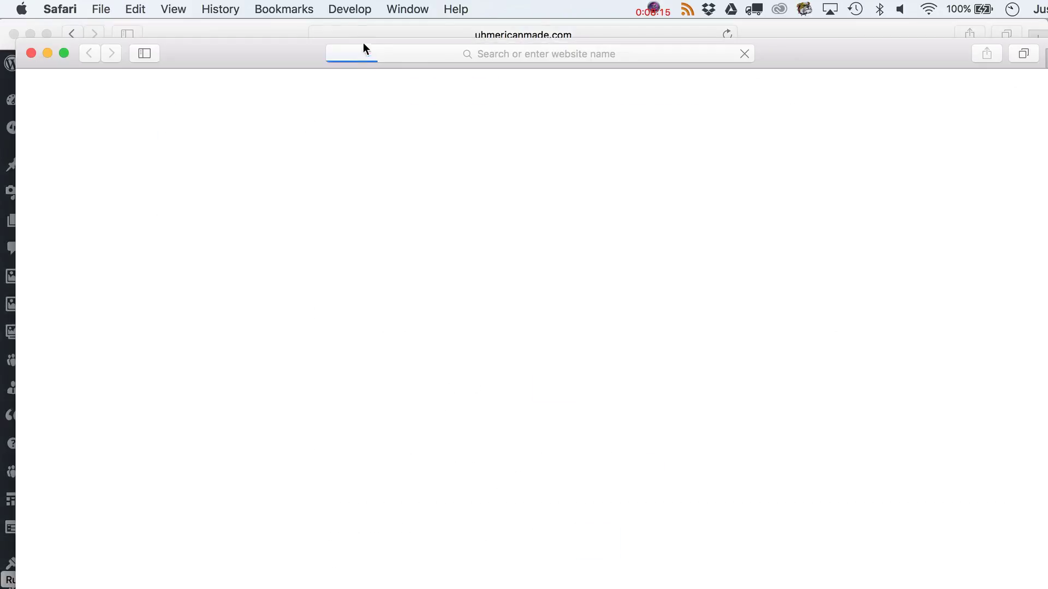
{"action": "left_click", "coordinate": [384, 61]}
{"action": "type", "text": "uh"}
{"action": "key", "text": "Return"}
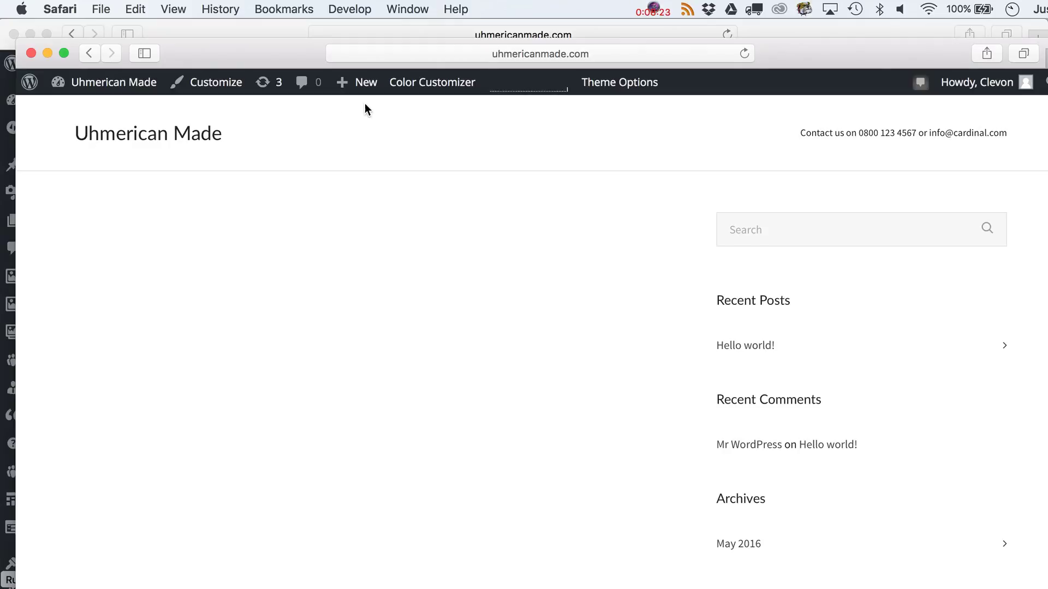
{"action": "left_click", "coordinate": [258, 27]}
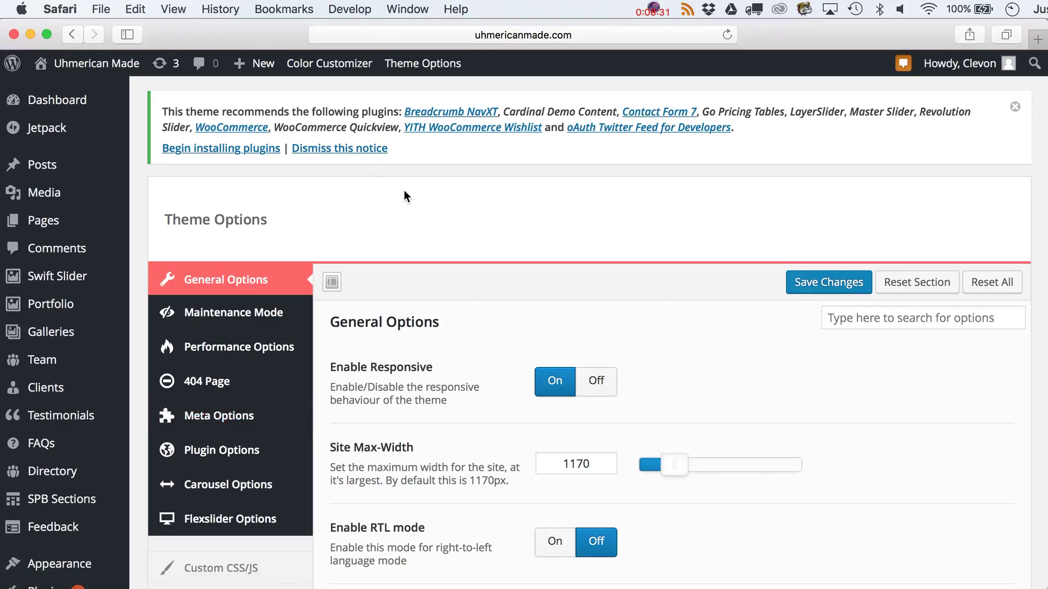
{"action": "key", "text": "super+grave"}
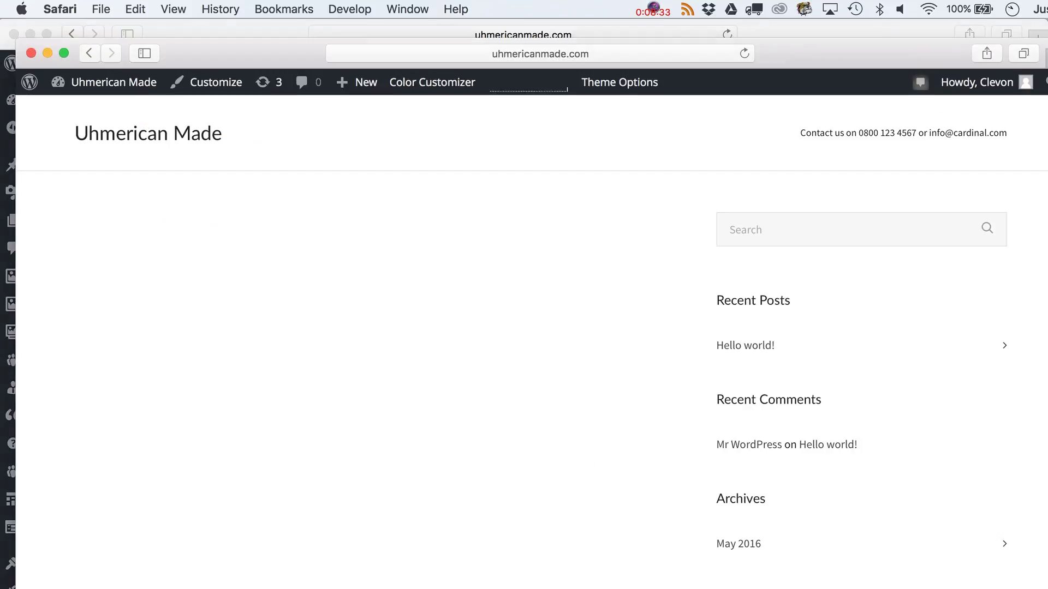
{"action": "scroll", "coordinate": [682, 391], "scroll_direction": "up", "scroll_amount": 5}
- Under Static Front Page, choose 'A static page' with Sample Page as the front page, then Save & Publish
{"action": "left_click", "coordinate": [279, 28]}
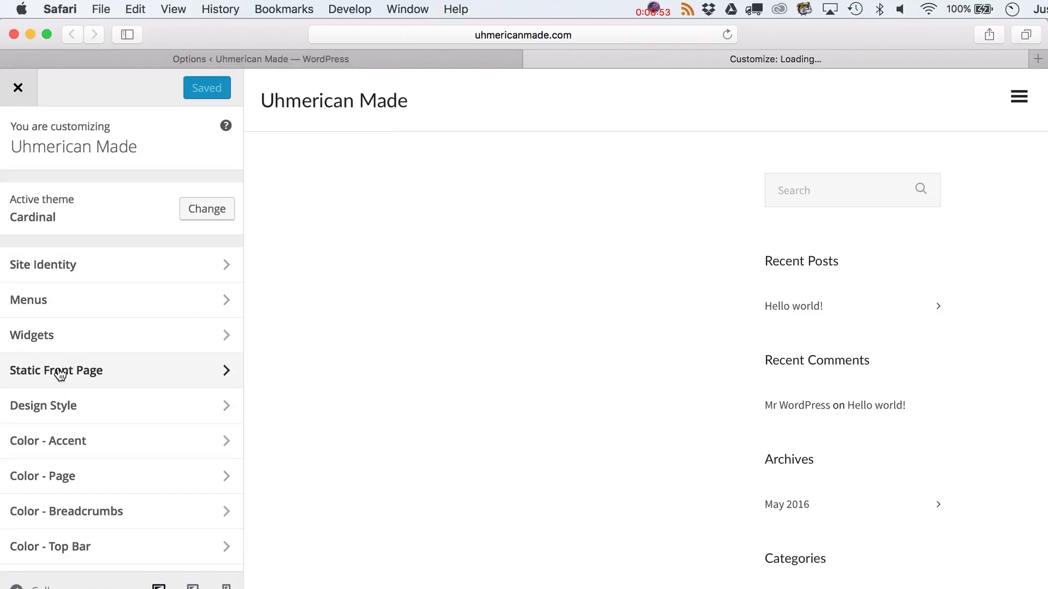
{"action": "left_click", "coordinate": [81, 373]}
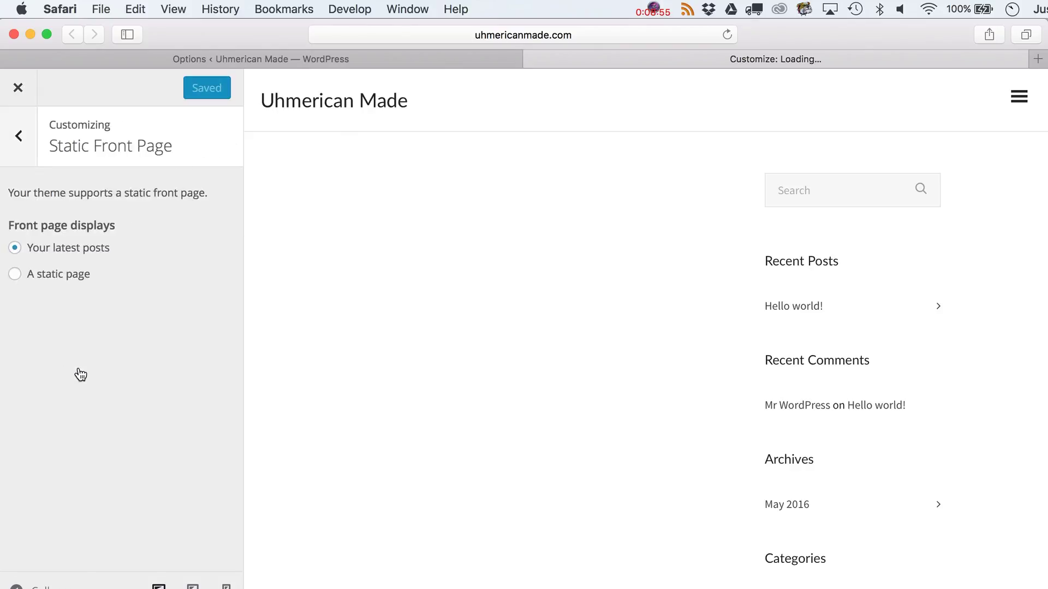
{"action": "left_click", "coordinate": [16, 276]}
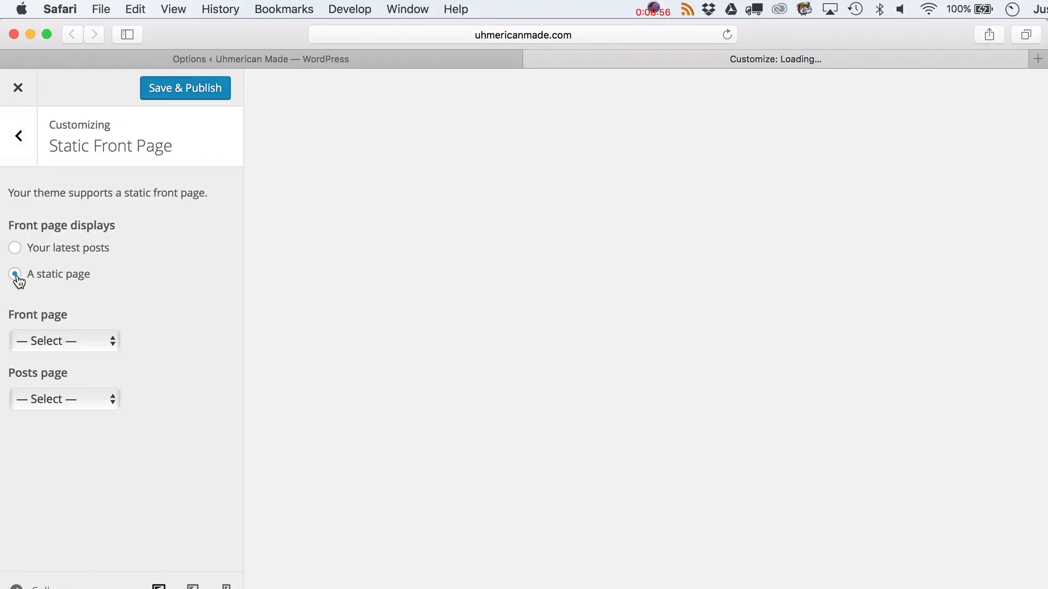
{"action": "left_click", "coordinate": [96, 342]}
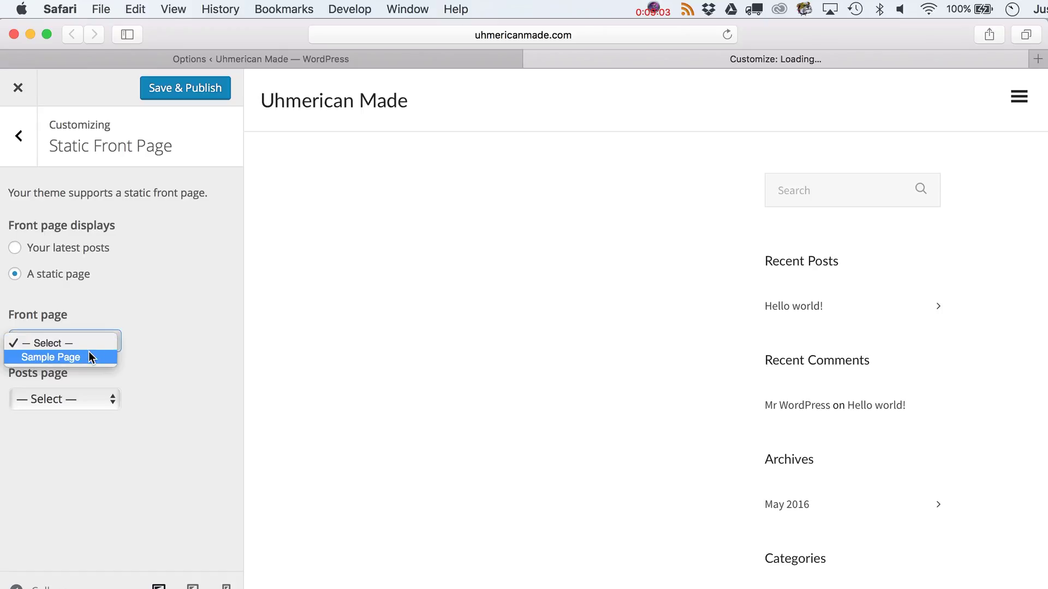
{"action": "left_click", "coordinate": [91, 357]}
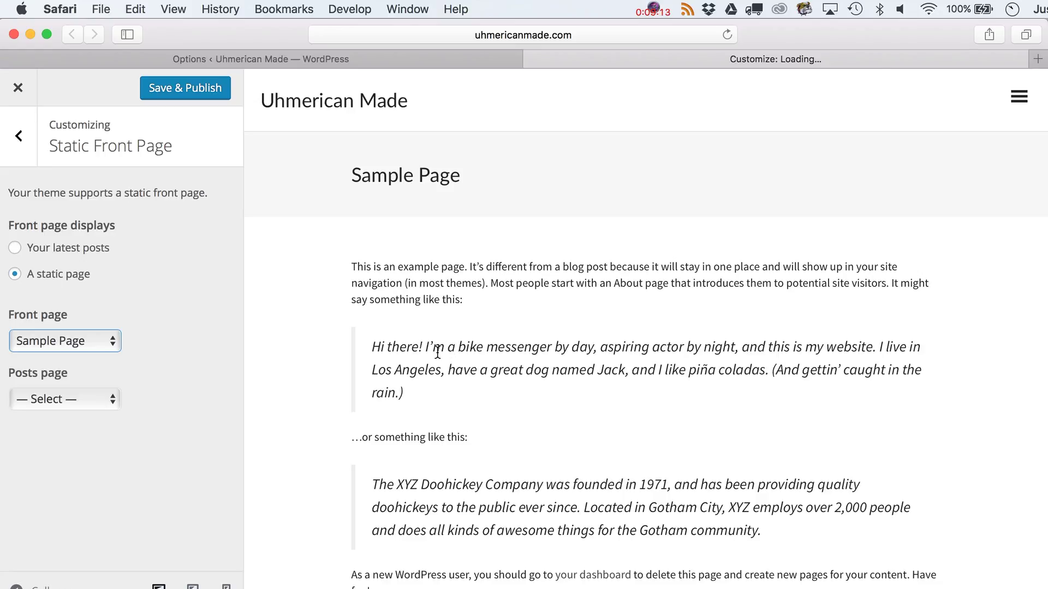
{"action": "left_click", "coordinate": [155, 87]}
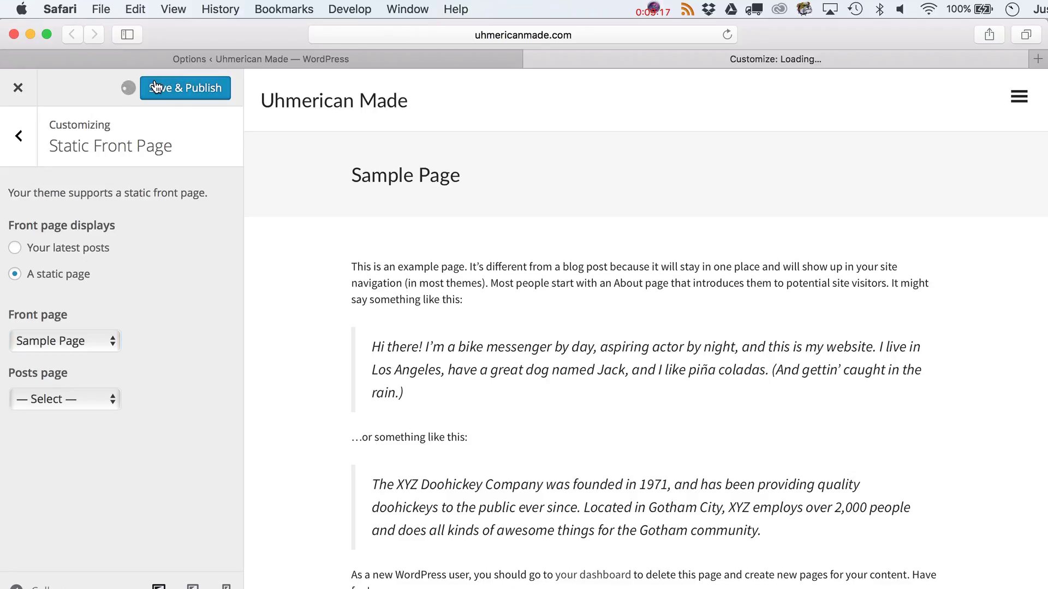
- Start a new page and title it 'Home'
{"action": "left_click", "coordinate": [189, 60]}
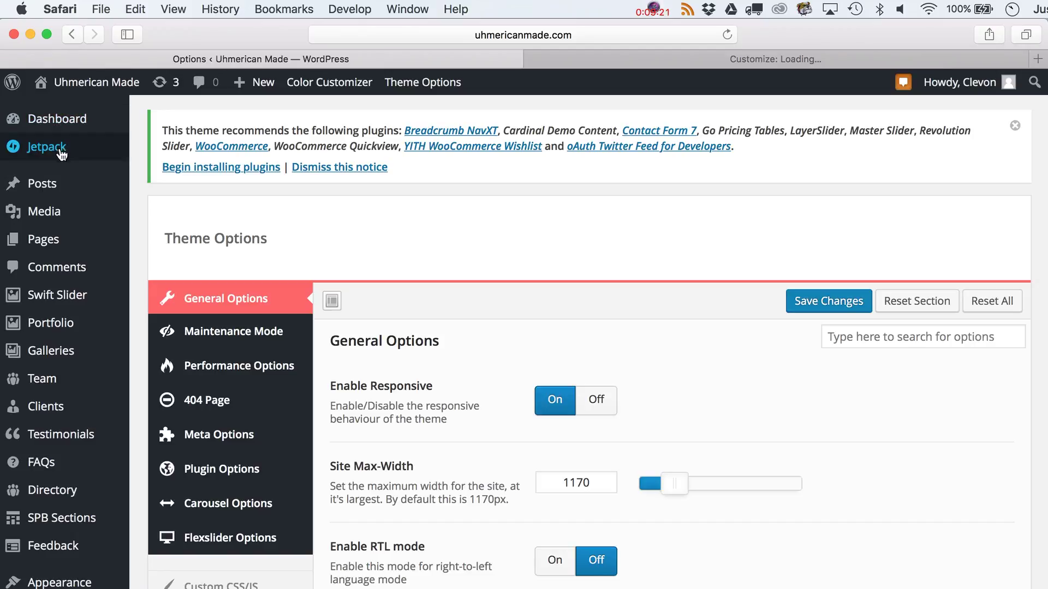
{"action": "mouse_move", "coordinate": [61, 238]}
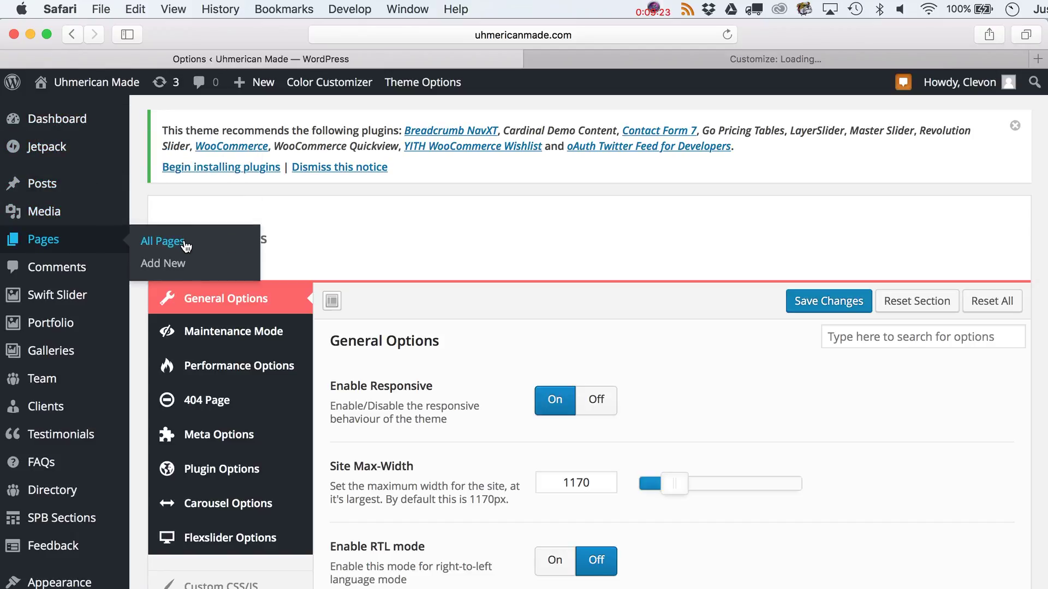
{"action": "left_click", "coordinate": [174, 266]}
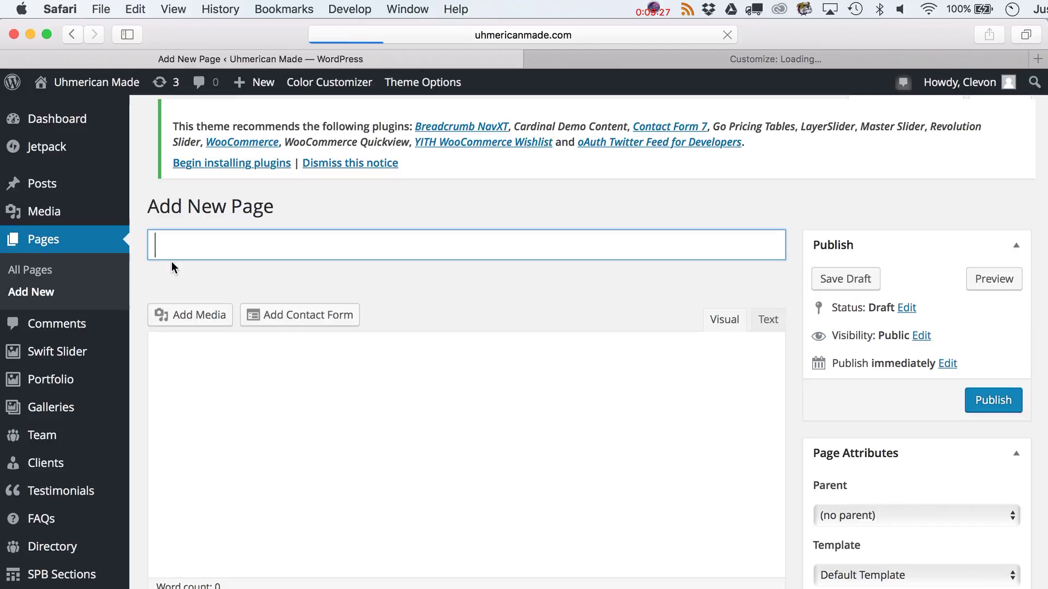
{"action": "type", "text": "Home"}
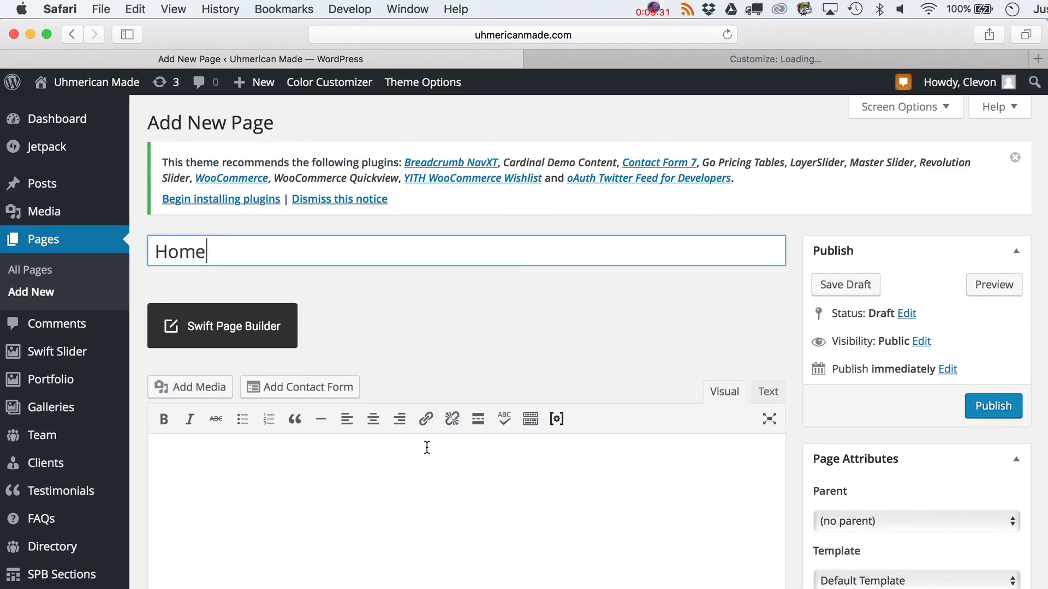
- Switch the Home page to the Swift Page Builder editor
{"action": "left_click", "coordinate": [228, 335]}
{"action": "scroll", "coordinate": [231, 332], "scroll_direction": "down", "scroll_amount": 3}
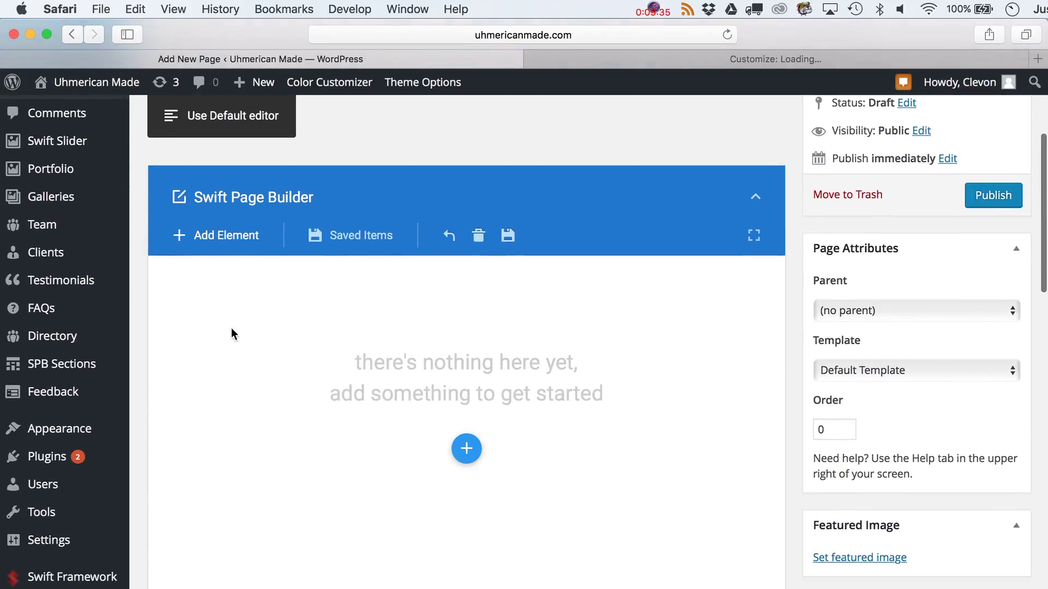
{"action": "scroll", "coordinate": [541, 490], "scroll_direction": "down", "scroll_amount": 2}
{"action": "scroll", "coordinate": [524, 489], "scroll_direction": "up", "scroll_amount": 1}
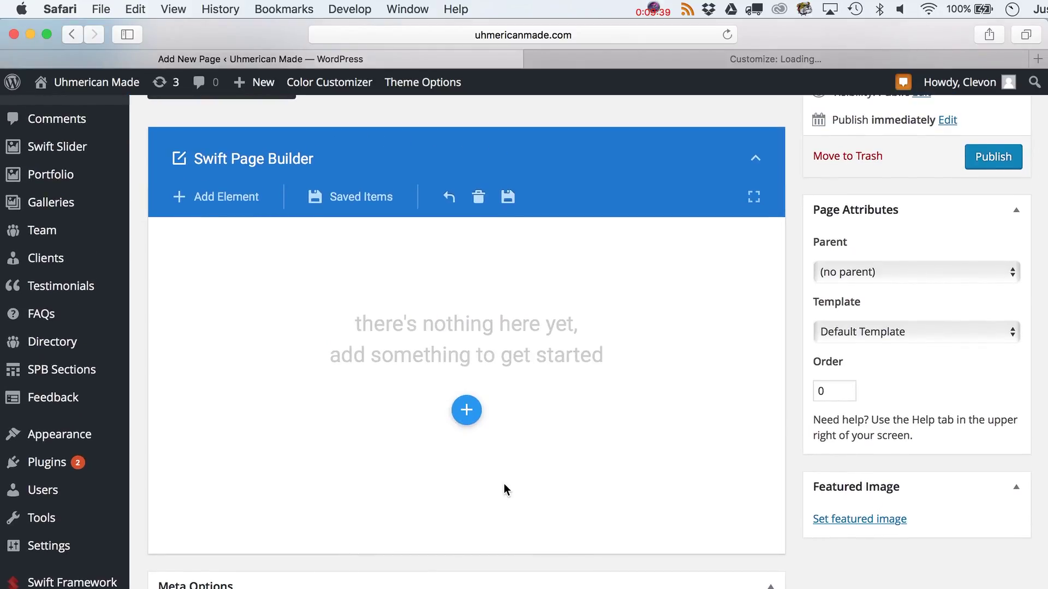
- Add a Blank Spacer element and a Divider element to the page
{"action": "left_click", "coordinate": [476, 418]}
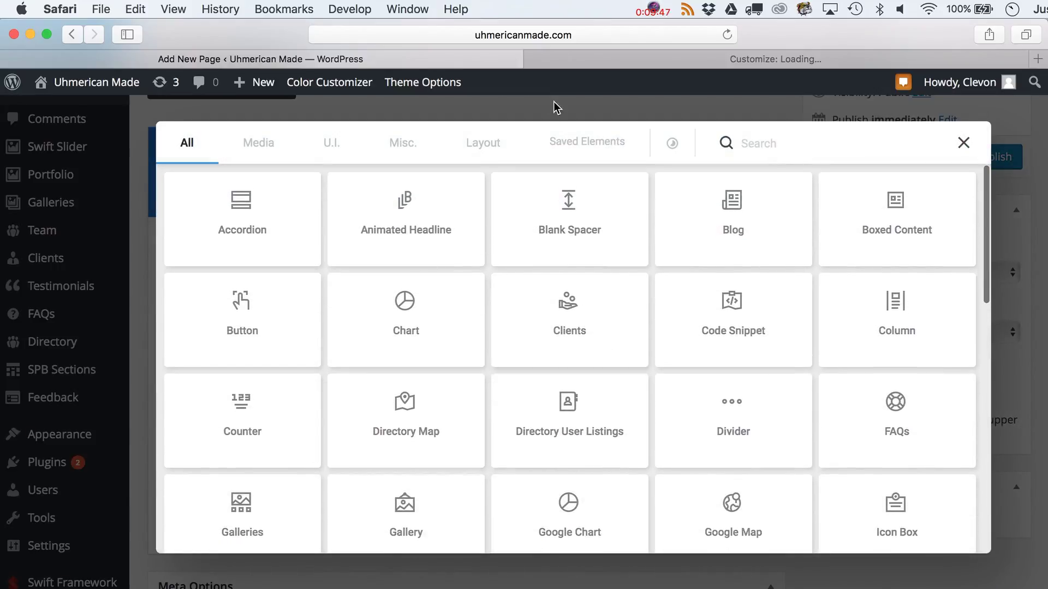
{"action": "left_click", "coordinate": [574, 228]}
{"action": "mouse_move", "coordinate": [321, 288]}
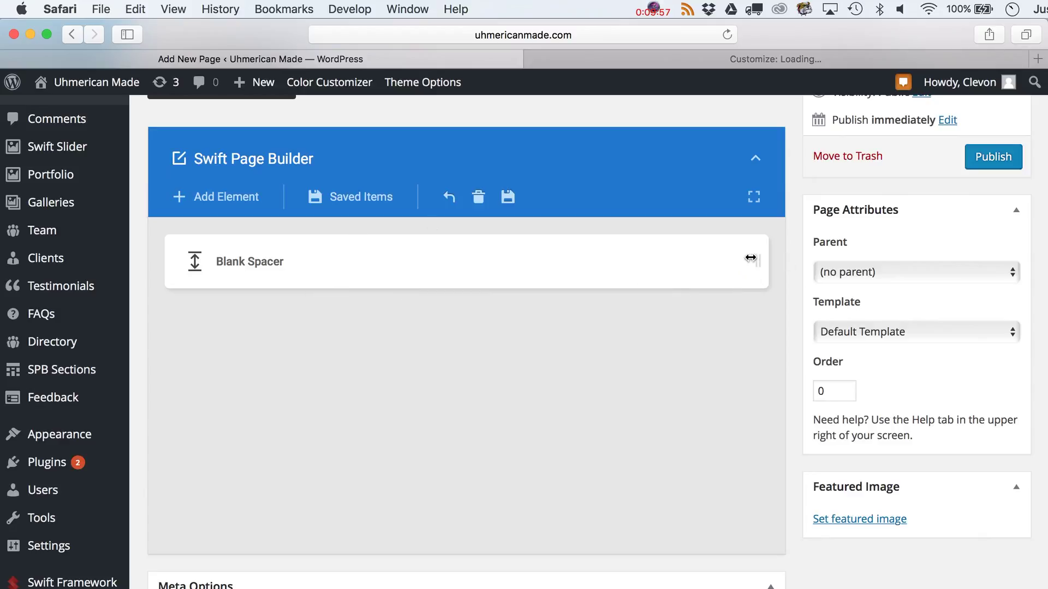
{"action": "left_click", "coordinate": [227, 201]}
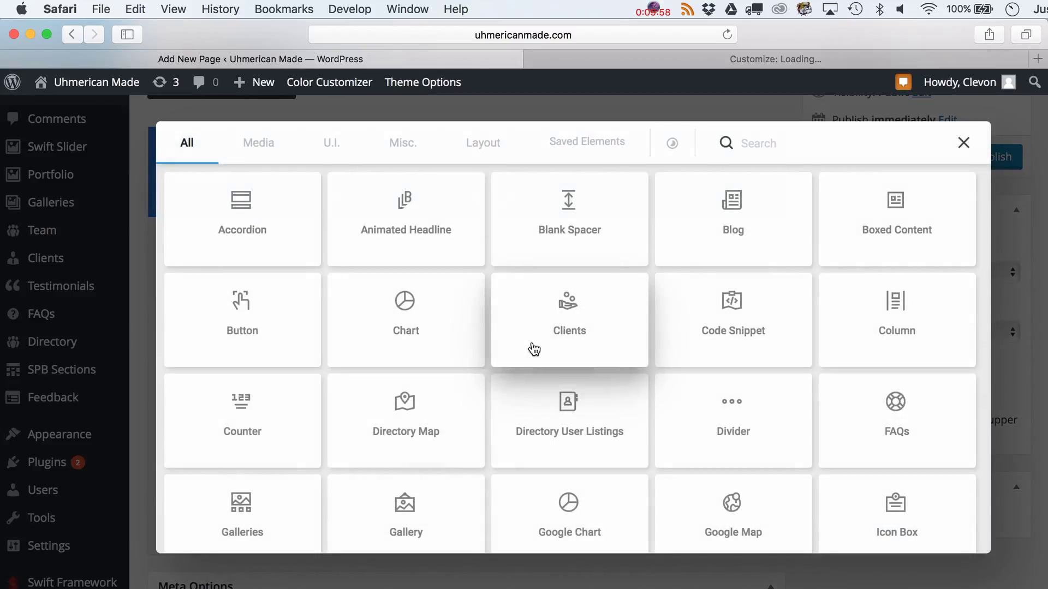
{"action": "left_click", "coordinate": [746, 455]}
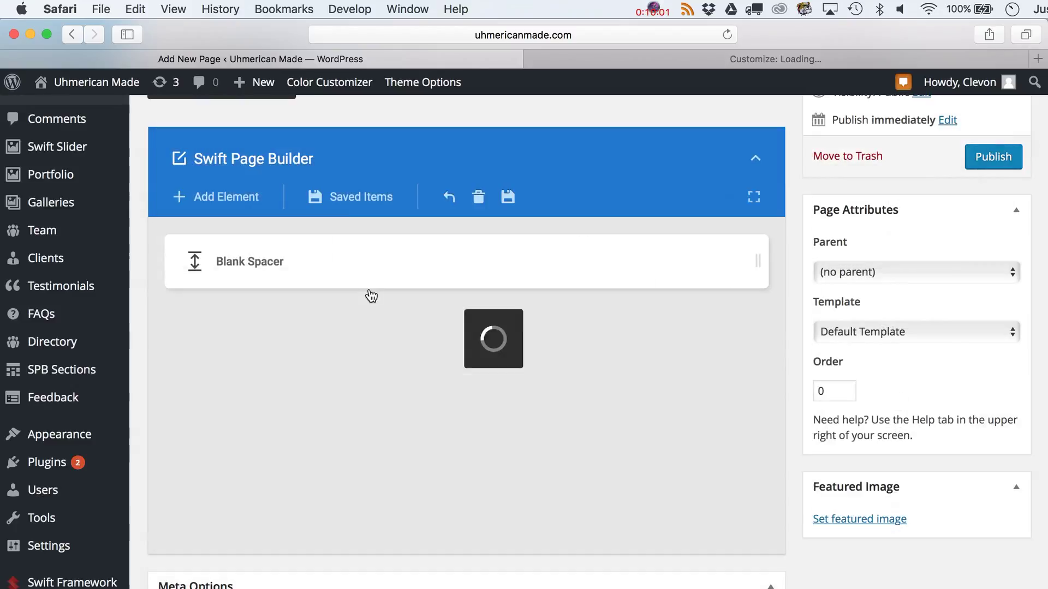
- Duplicate the Blank Spacer and order the rows as spacer, divider, spacer
{"action": "mouse_move", "coordinate": [613, 272]}
{"action": "left_click", "coordinate": [704, 267]}
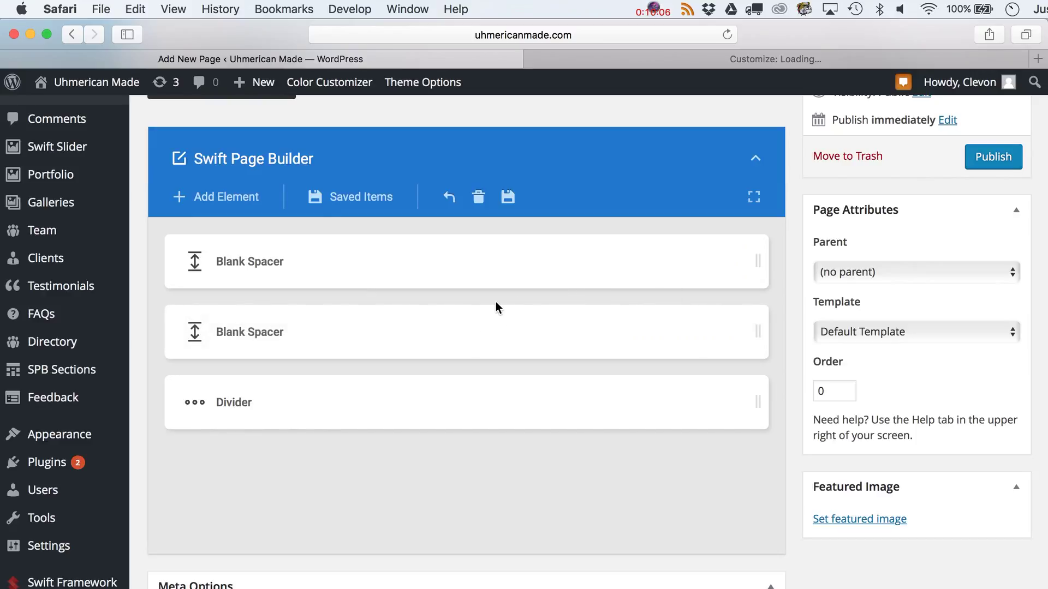
{"action": "left_click_drag", "start_coordinate": [453, 325], "coordinate": [460, 461]}
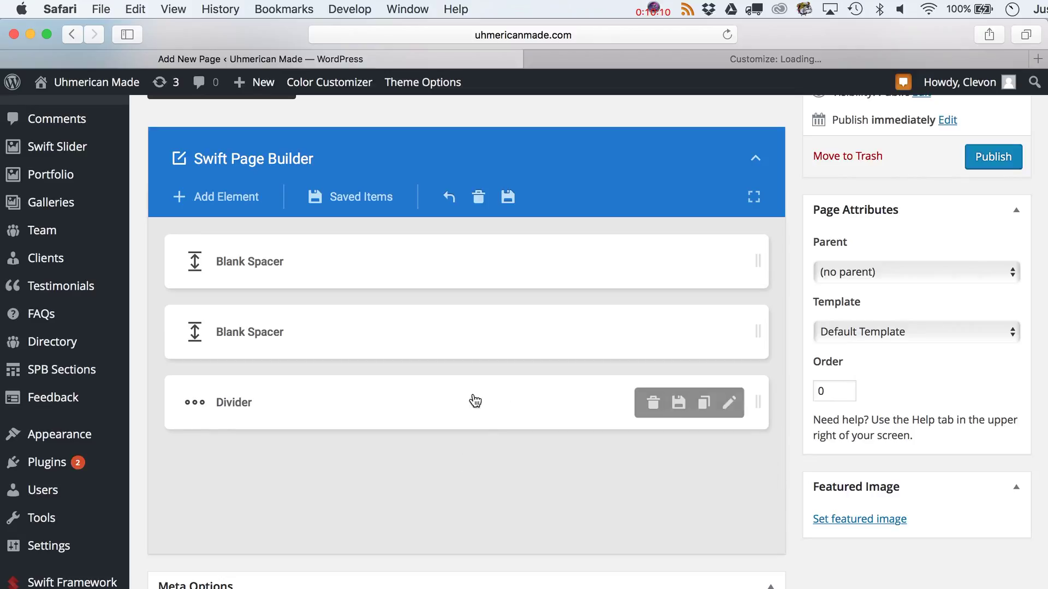
{"action": "left_click_drag", "start_coordinate": [444, 375], "coordinate": [444, 326]}
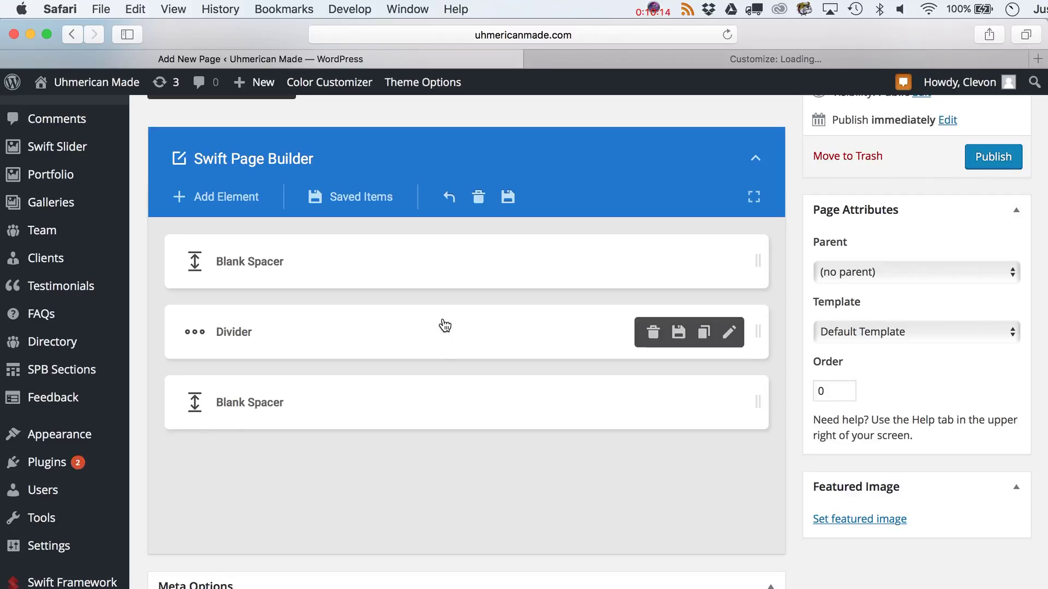
{"action": "left_click", "coordinate": [246, 203]}
{"action": "scroll", "coordinate": [760, 436], "scroll_direction": "down", "scroll_amount": 5}
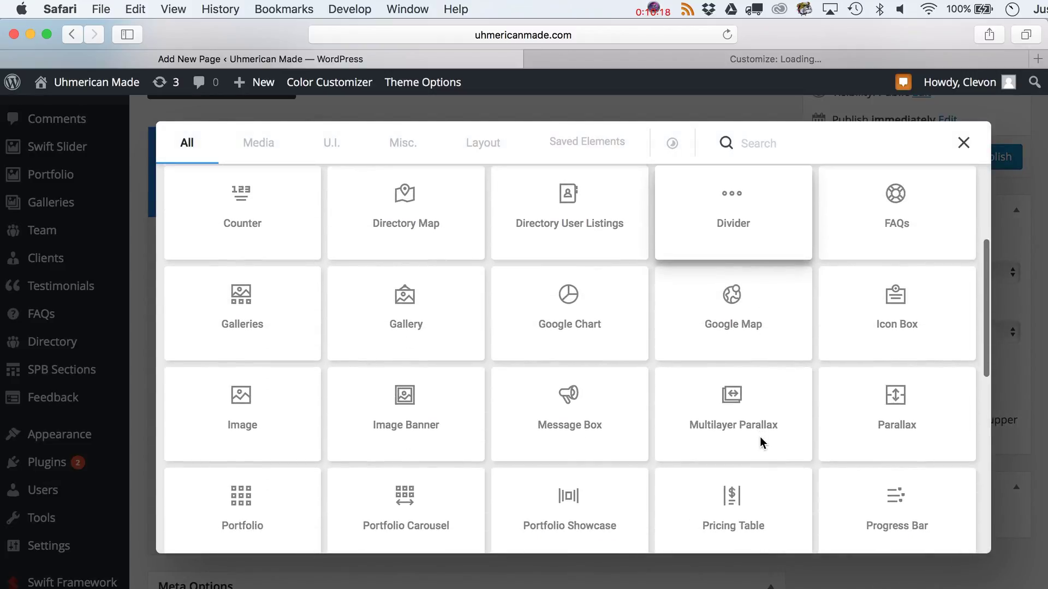
{"action": "scroll", "coordinate": [760, 437], "scroll_direction": "down", "scroll_amount": 7}
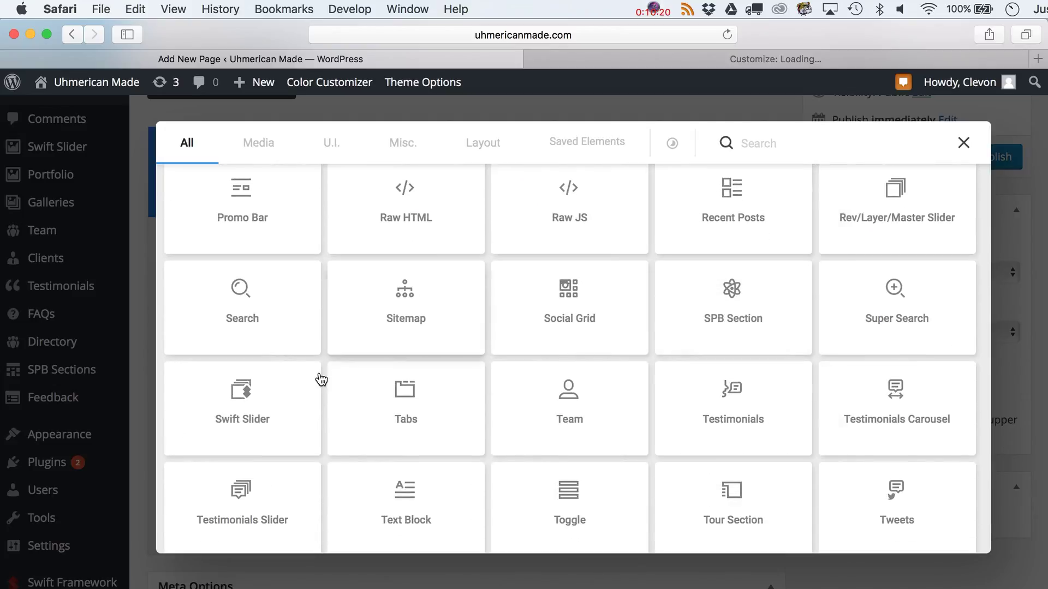
- Add a Text Block element and uncheck 'Show page title' in Meta Options
{"action": "left_click", "coordinate": [439, 501]}
{"action": "scroll", "coordinate": [537, 412], "scroll_direction": "down", "scroll_amount": 3}
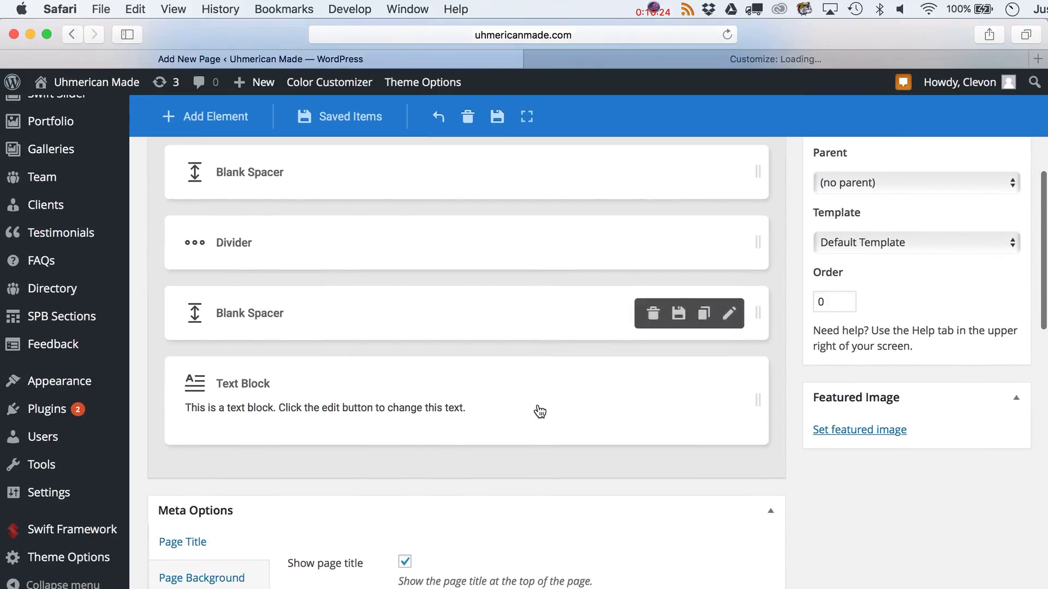
{"action": "scroll", "coordinate": [537, 415], "scroll_direction": "down", "scroll_amount": 2}
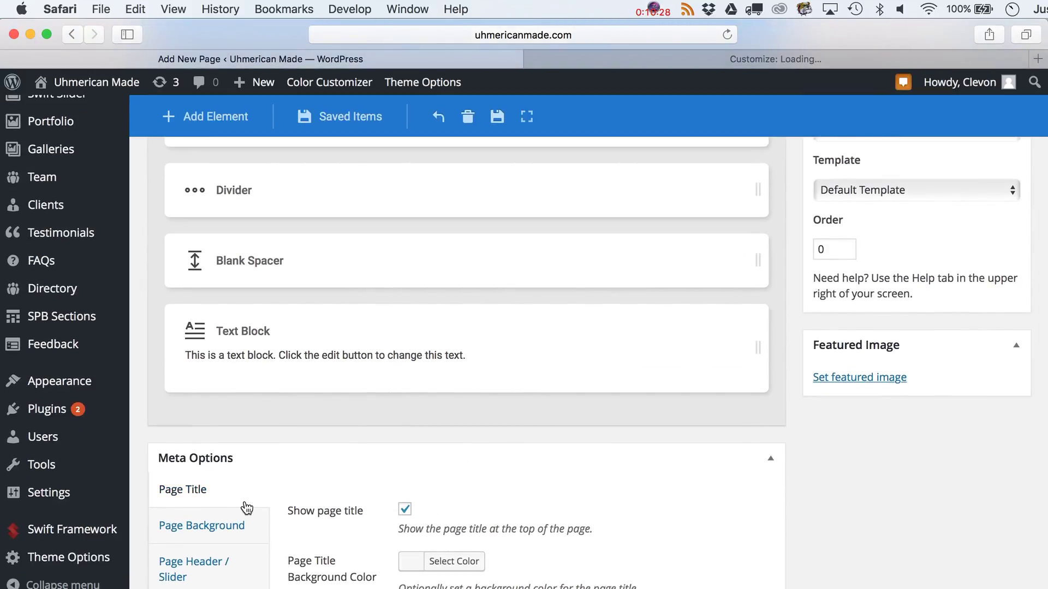
{"action": "scroll", "coordinate": [400, 509], "scroll_direction": "down", "scroll_amount": 3}
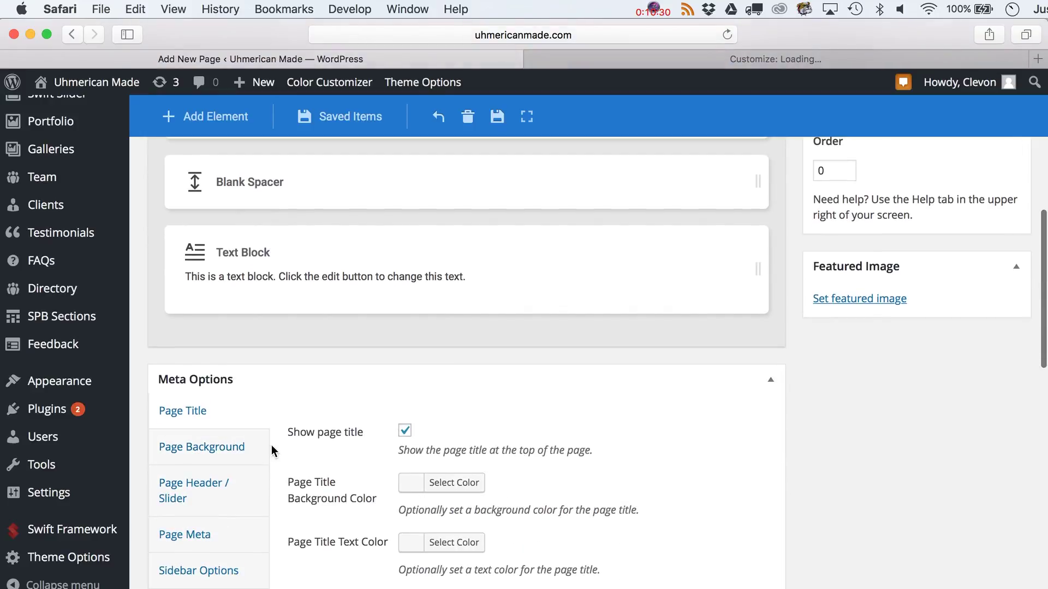
{"action": "left_click", "coordinate": [404, 431]}
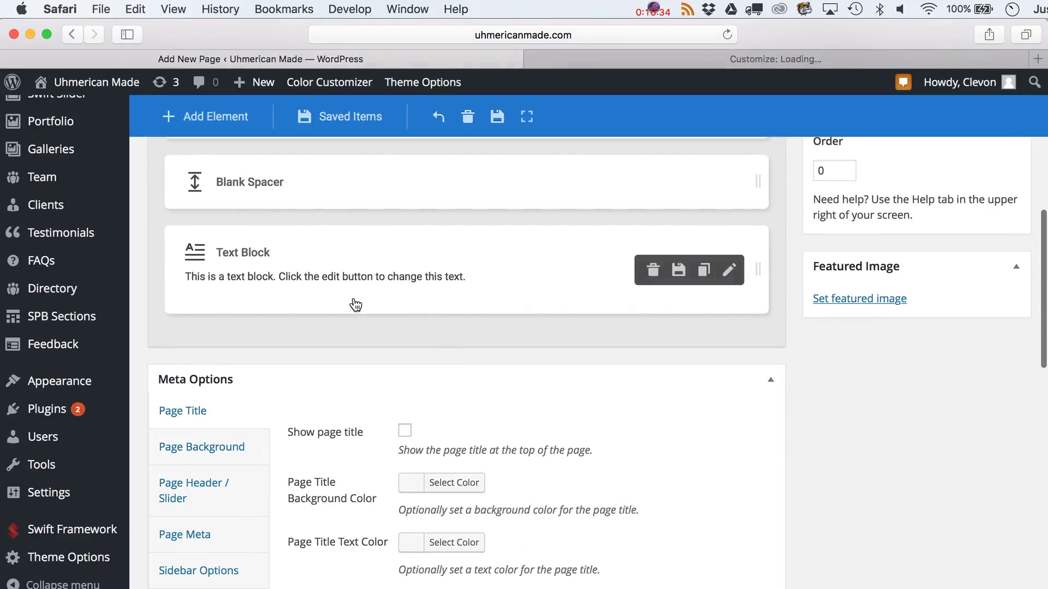
- Open the Text Block's Edit Text Block dialog
{"action": "mouse_move", "coordinate": [731, 275]}
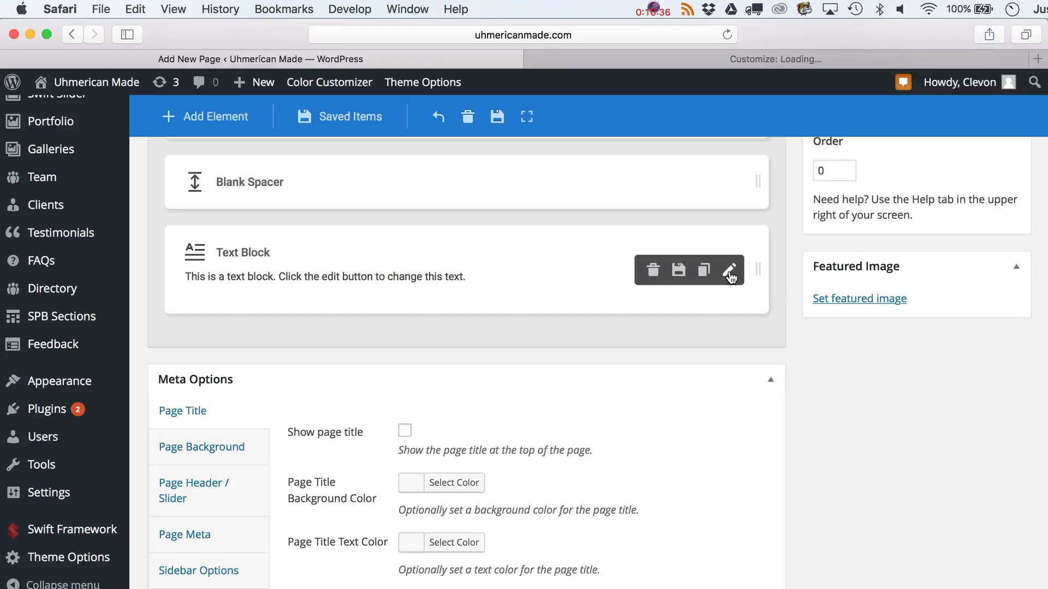
{"action": "left_click", "coordinate": [731, 275]}
{"action": "scroll", "coordinate": [519, 383], "scroll_direction": "down", "scroll_amount": 15}
{"action": "scroll", "coordinate": [519, 383], "scroll_direction": "up", "scroll_amount": 6}
- Replace the Text Block's placeholder sentence with a welcome line for the site
{"action": "mouse_move", "coordinate": [722, 310]}
{"action": "left_click", "coordinate": [729, 286]}
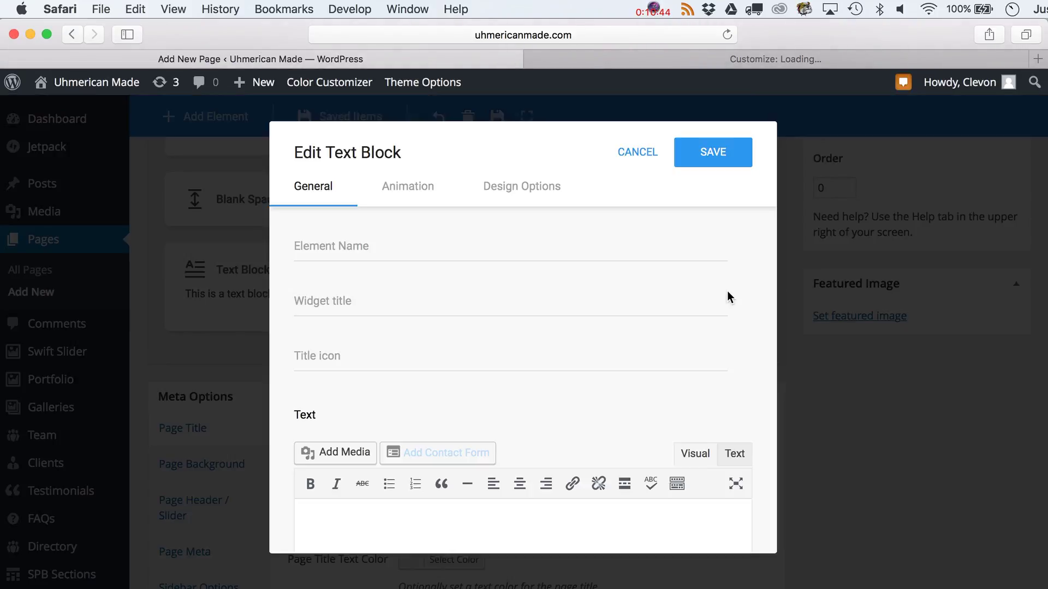
{"action": "scroll", "coordinate": [427, 532], "scroll_direction": "down", "scroll_amount": 3}
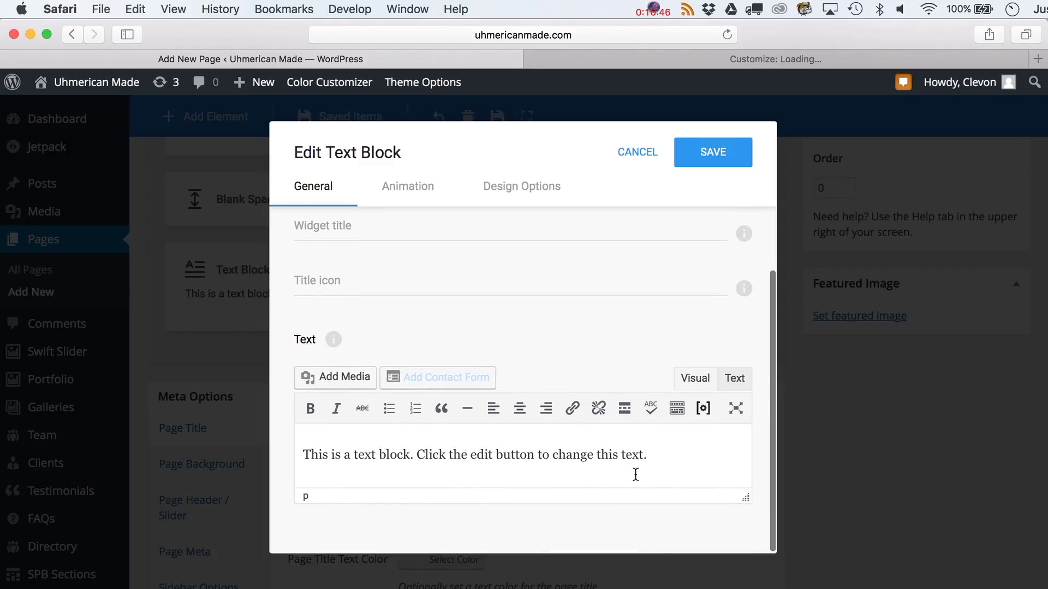
{"action": "left_click_drag", "start_coordinate": [666, 461], "coordinate": [303, 454]}
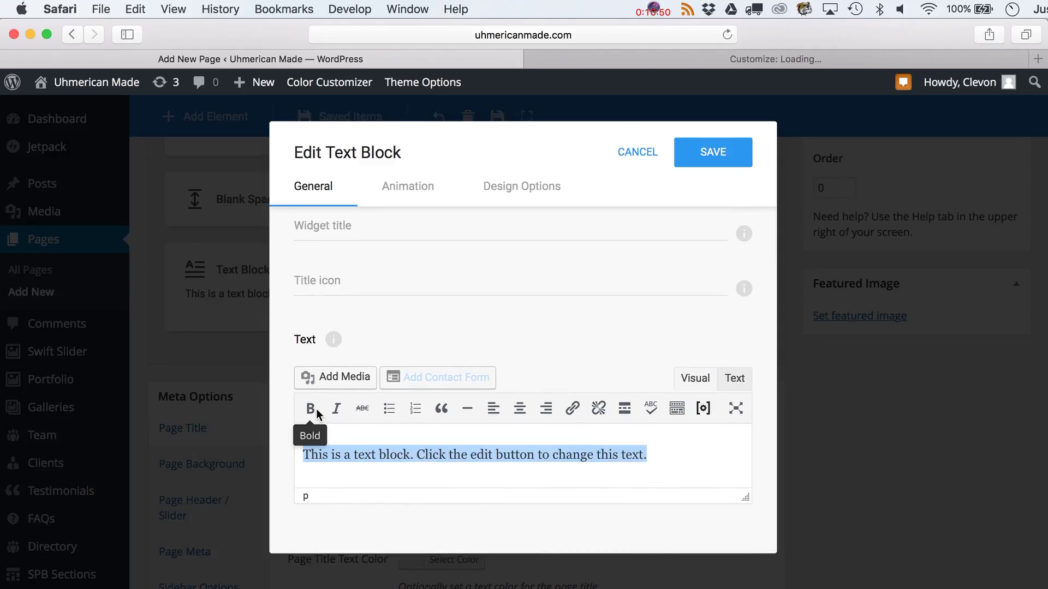
{"action": "type", "text": "Welcome to Clevon's Site"}
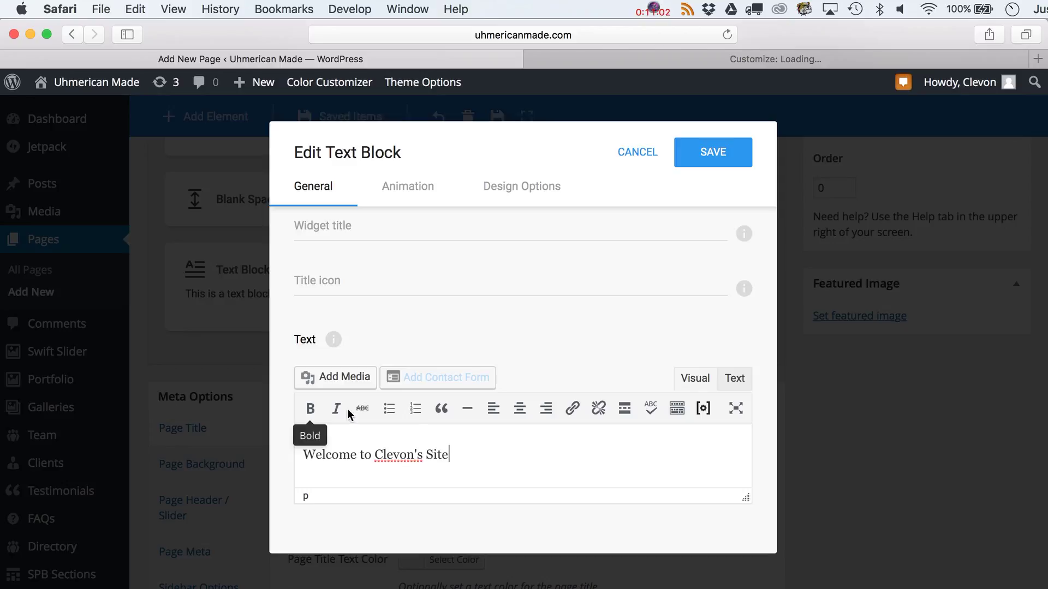
- Center the welcome line, widen the edit dialog, and save the Text Block
{"action": "left_click_drag", "start_coordinate": [524, 451], "coordinate": [277, 445]}
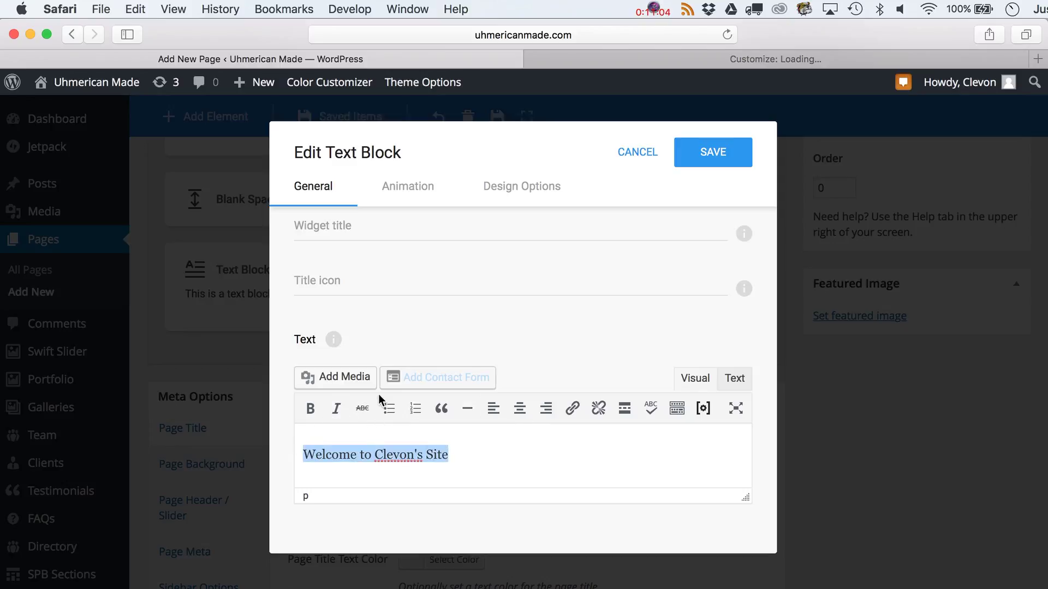
{"action": "left_click", "coordinate": [517, 418]}
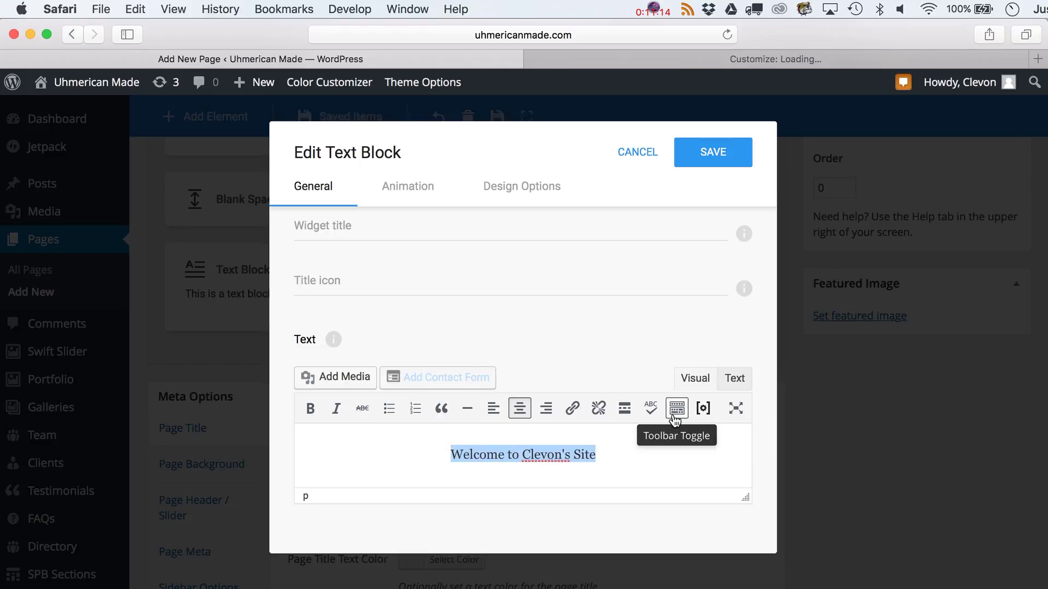
{"action": "scroll", "coordinate": [611, 411], "scroll_direction": "down", "scroll_amount": 1}
{"action": "left_click_drag", "start_coordinate": [776, 554], "coordinate": [836, 551]}
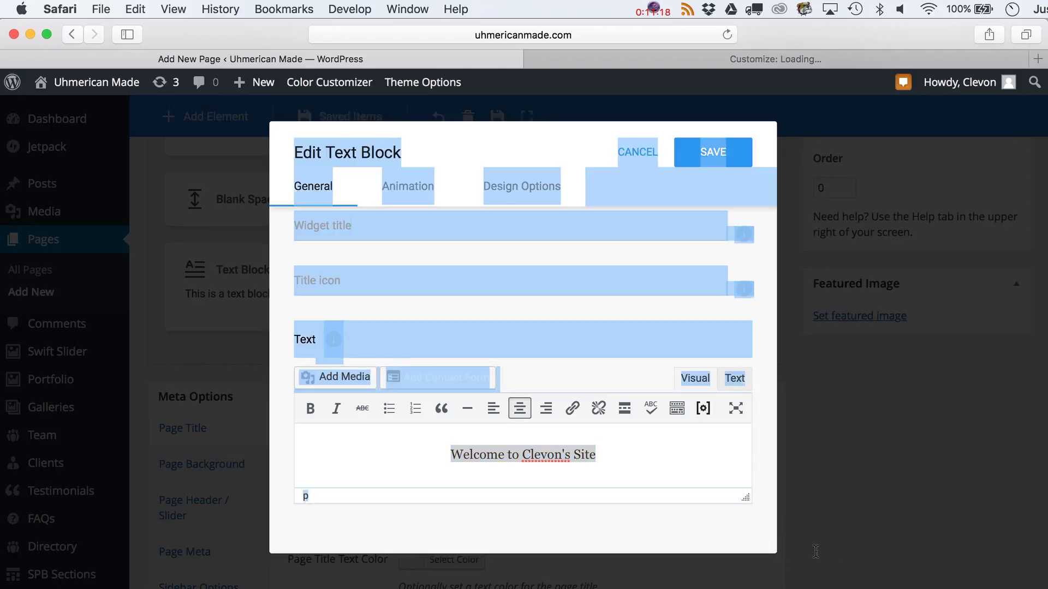
{"action": "left_click_drag", "start_coordinate": [777, 517], "coordinate": [1045, 517]}
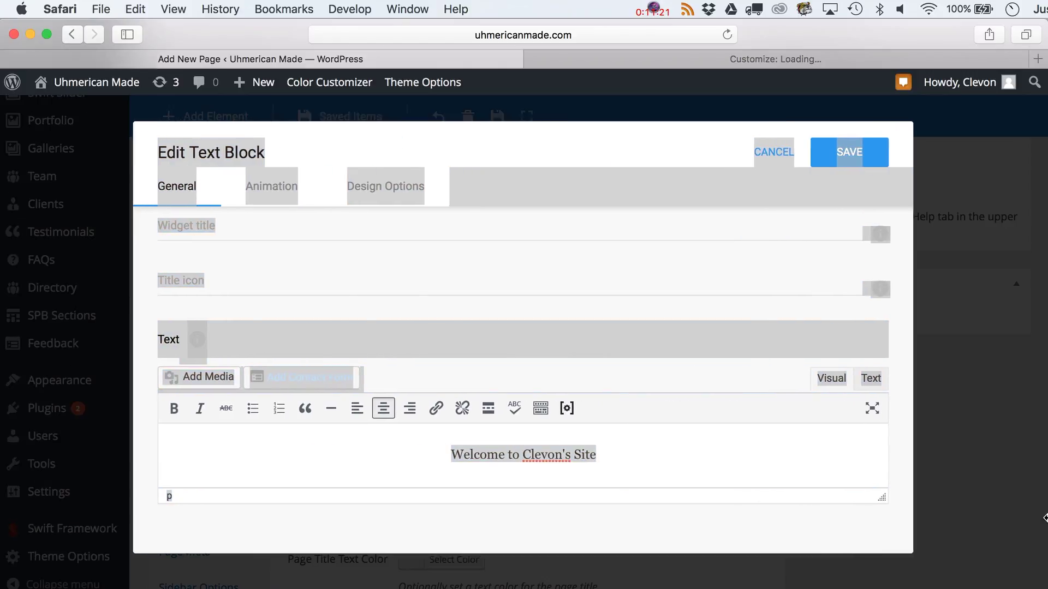
{"action": "left_click", "coordinate": [774, 477]}
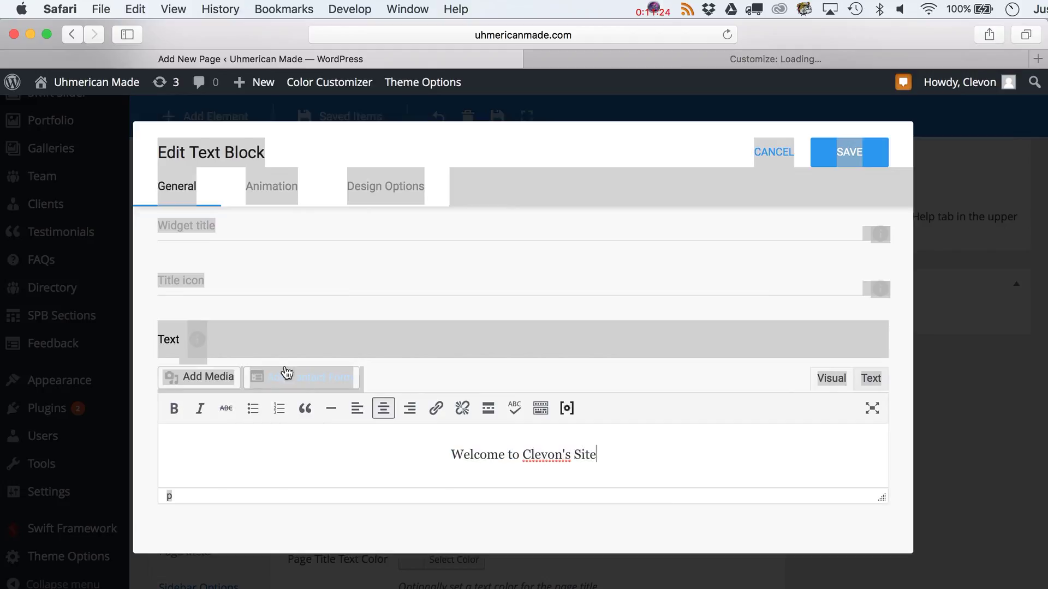
{"action": "left_click_drag", "start_coordinate": [639, 455], "coordinate": [365, 456]}
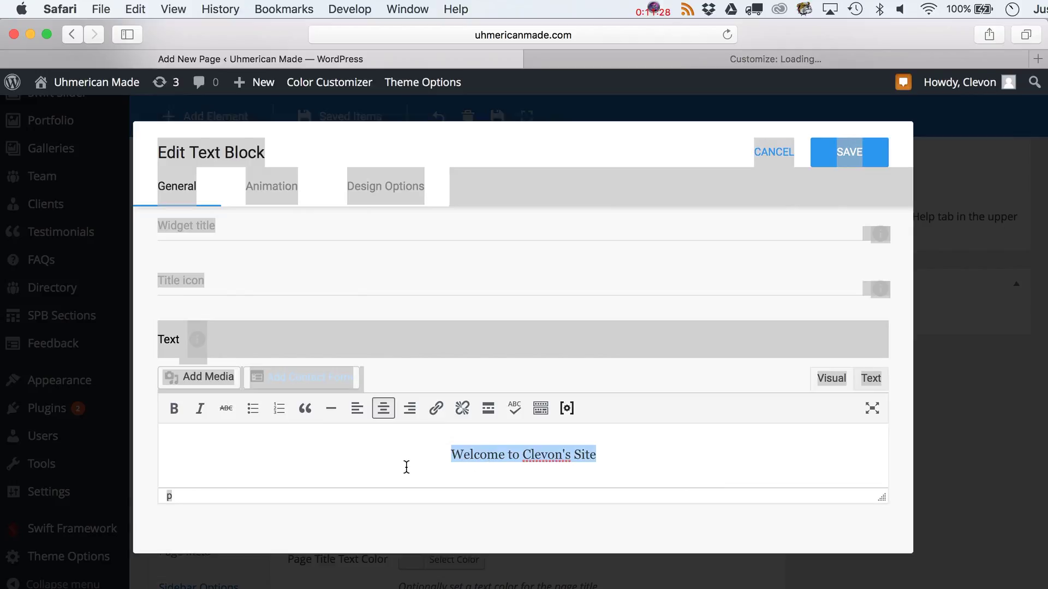
{"action": "left_click", "coordinate": [849, 153]}
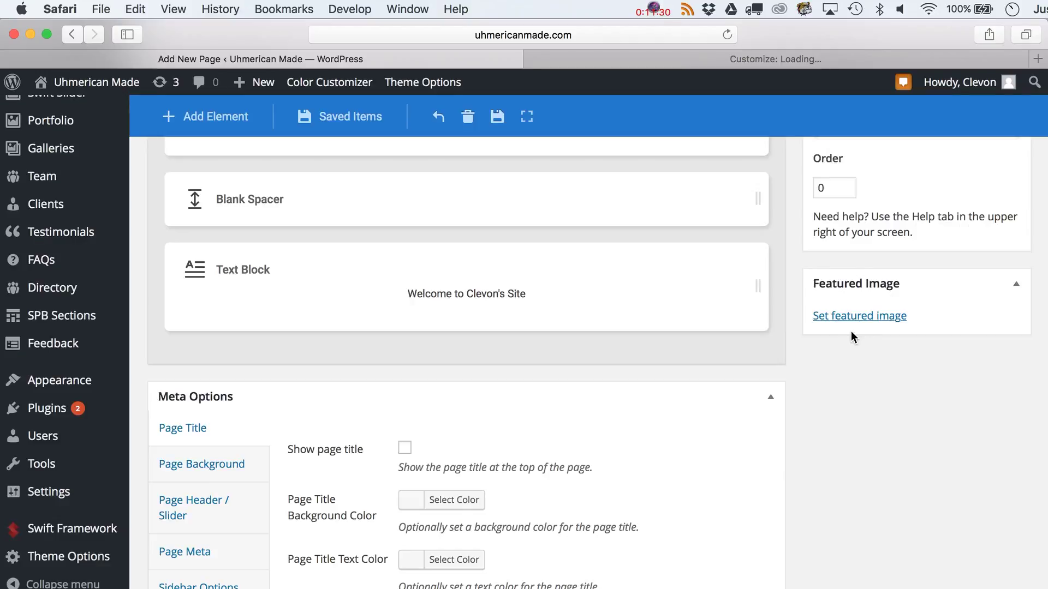
{"action": "scroll", "coordinate": [689, 392], "scroll_direction": "up", "scroll_amount": 2}
- Reopen the Text Block, reveal the extra formatting row, and select the welcome line
{"action": "mouse_move", "coordinate": [687, 370]}
{"action": "left_click", "coordinate": [729, 332]}
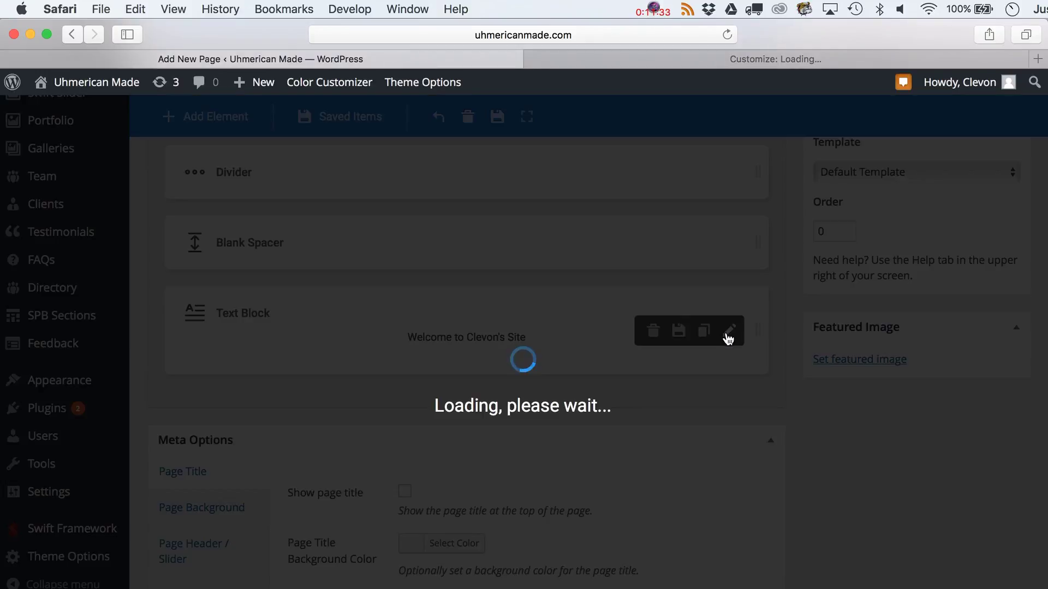
{"action": "scroll", "coordinate": [725, 341], "scroll_direction": "down", "scroll_amount": 3}
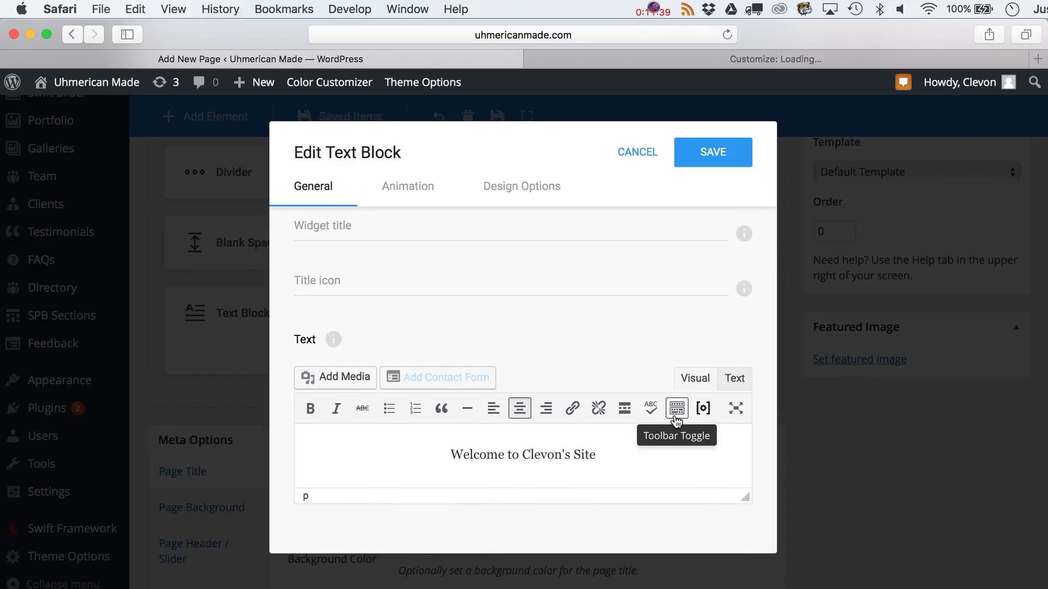
{"action": "left_click", "coordinate": [676, 418]}
{"action": "scroll", "coordinate": [674, 440], "scroll_direction": "down", "scroll_amount": 1}
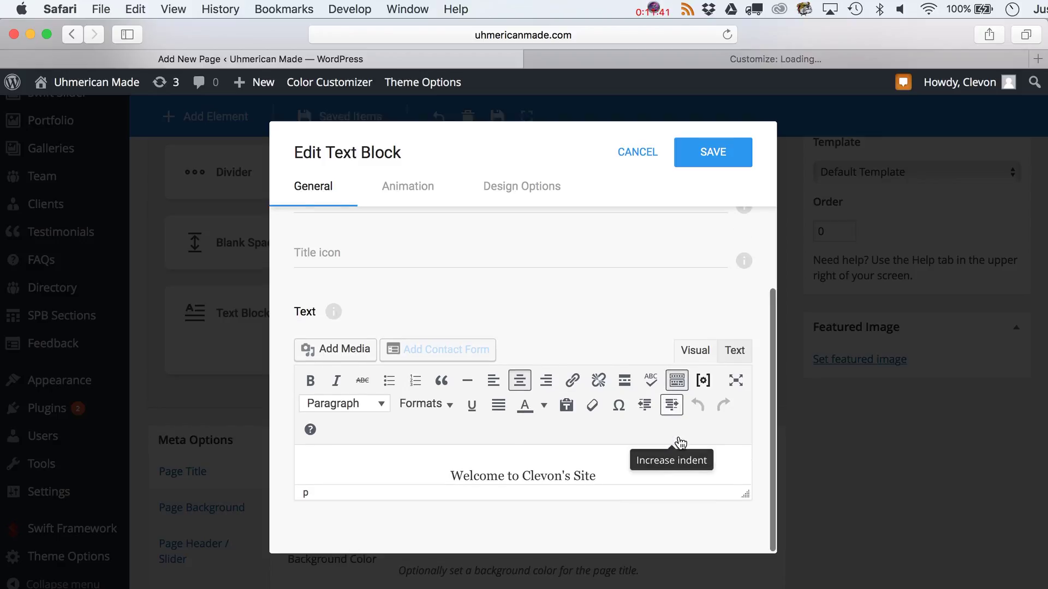
{"action": "left_click_drag", "start_coordinate": [624, 478], "coordinate": [378, 480]}
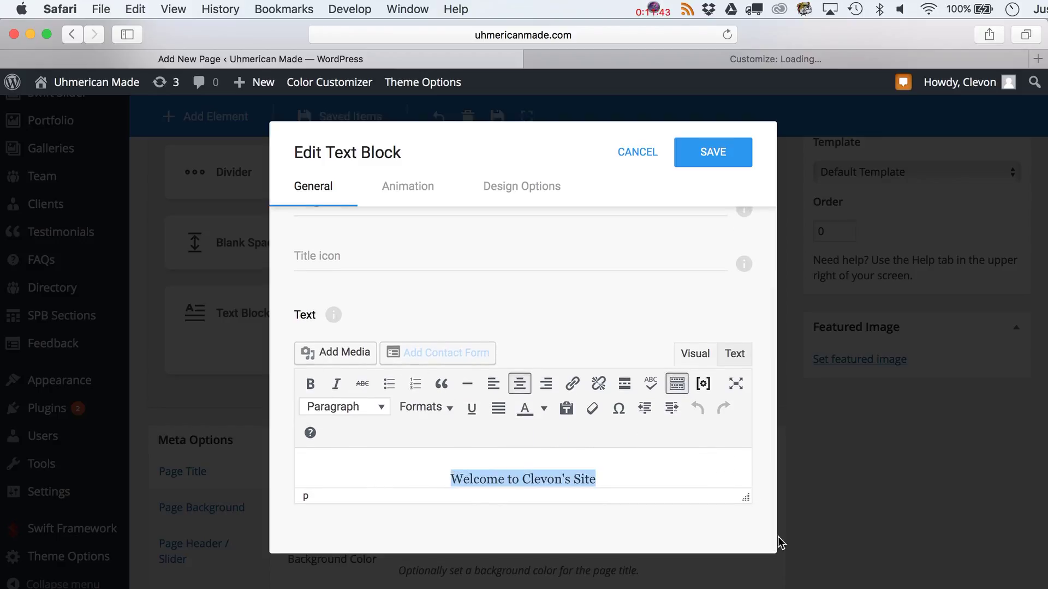
{"action": "left_click_drag", "start_coordinate": [746, 501], "coordinate": [1003, 538]}
- Apply the Impact Text Large format to the welcome line and save
{"action": "left_click", "coordinate": [331, 408]}
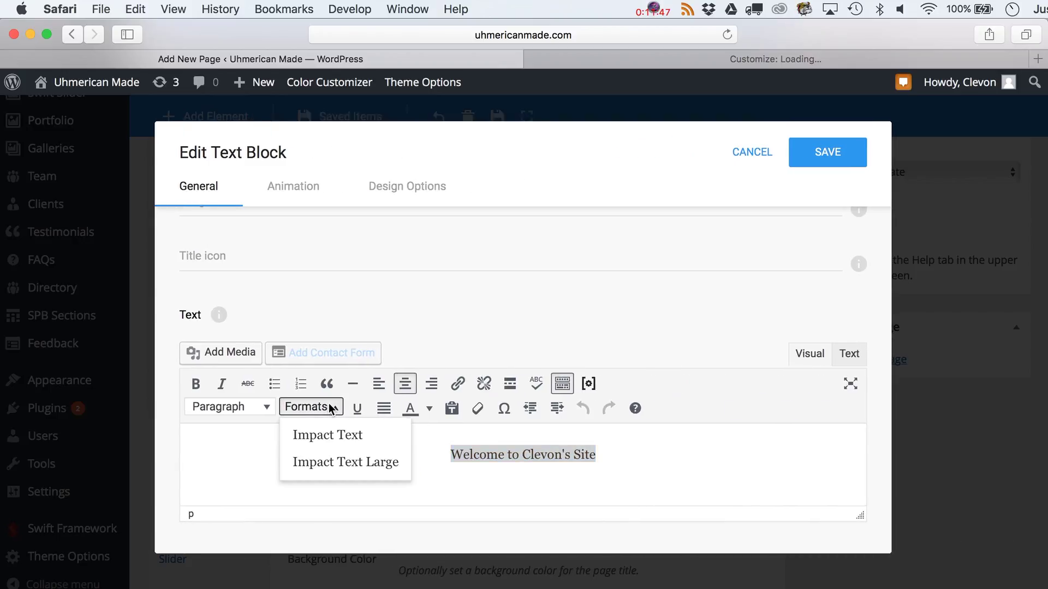
{"action": "left_click", "coordinate": [341, 462]}
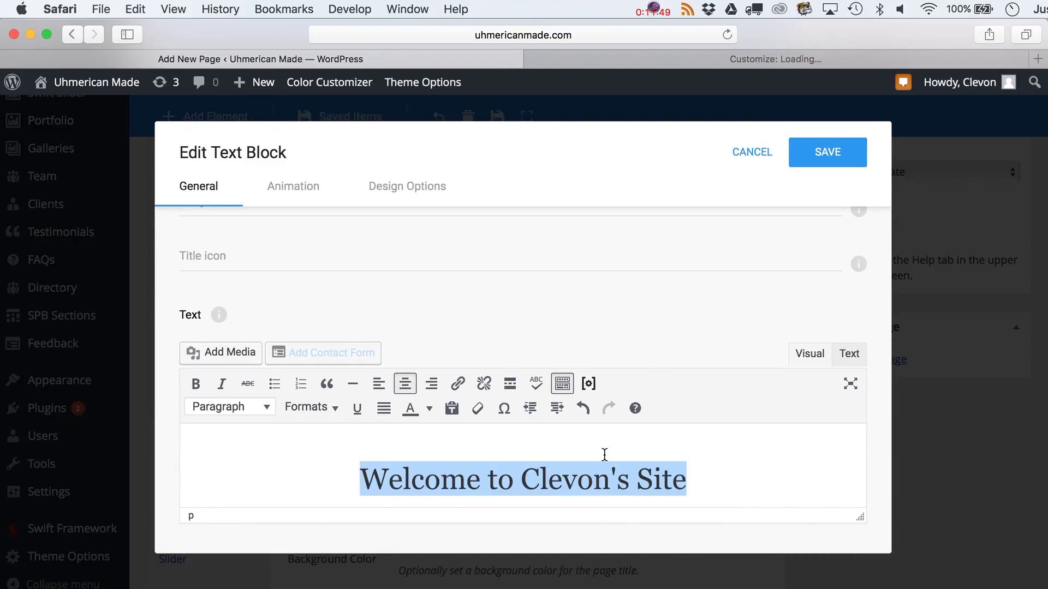
{"action": "left_click", "coordinate": [761, 467]}
{"action": "scroll", "coordinate": [759, 468], "scroll_direction": "down", "scroll_amount": 1}
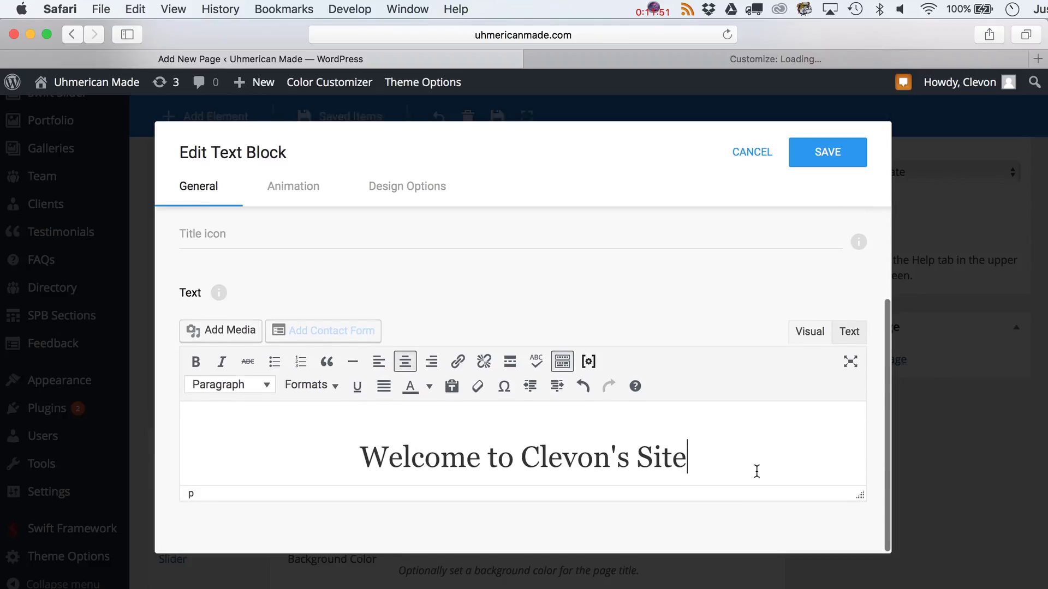
{"action": "left_click", "coordinate": [825, 153]}
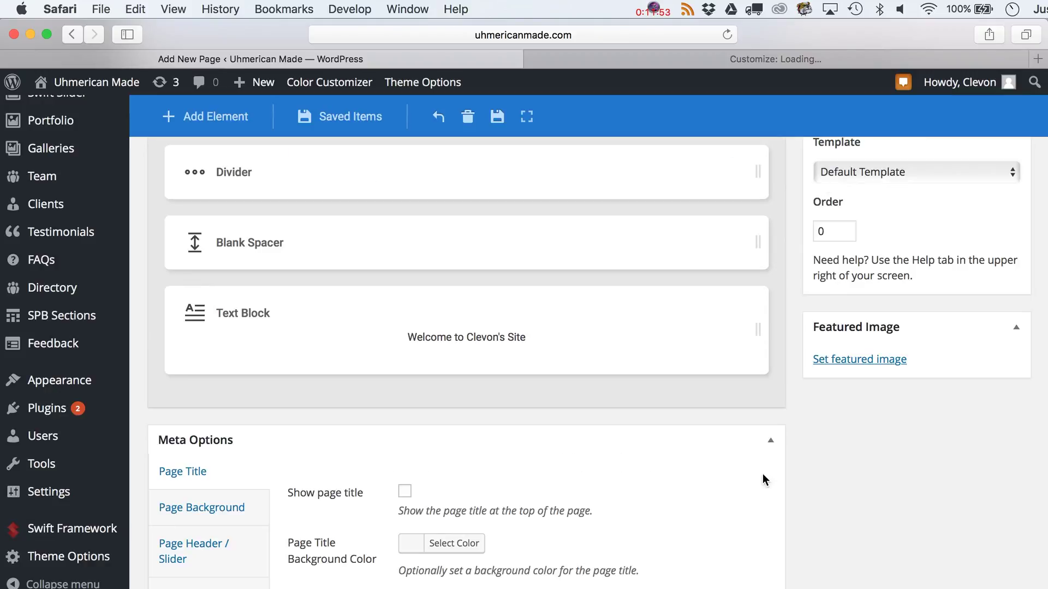
{"action": "scroll", "coordinate": [761, 475], "scroll_direction": "up", "scroll_amount": 5}
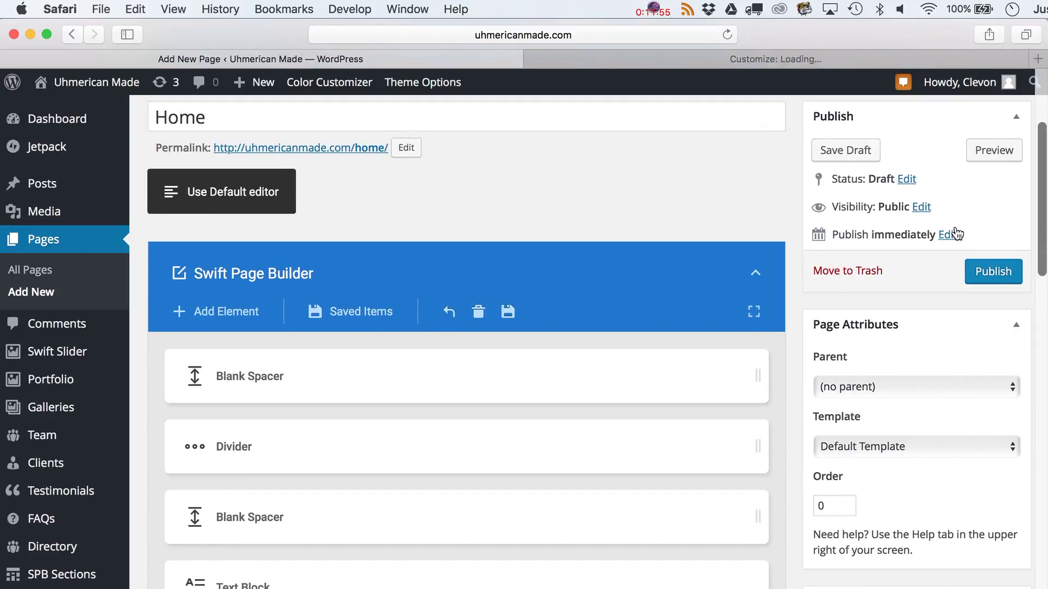
- Publish the Home page draft from the Publish box
{"action": "left_click", "coordinate": [996, 273]}
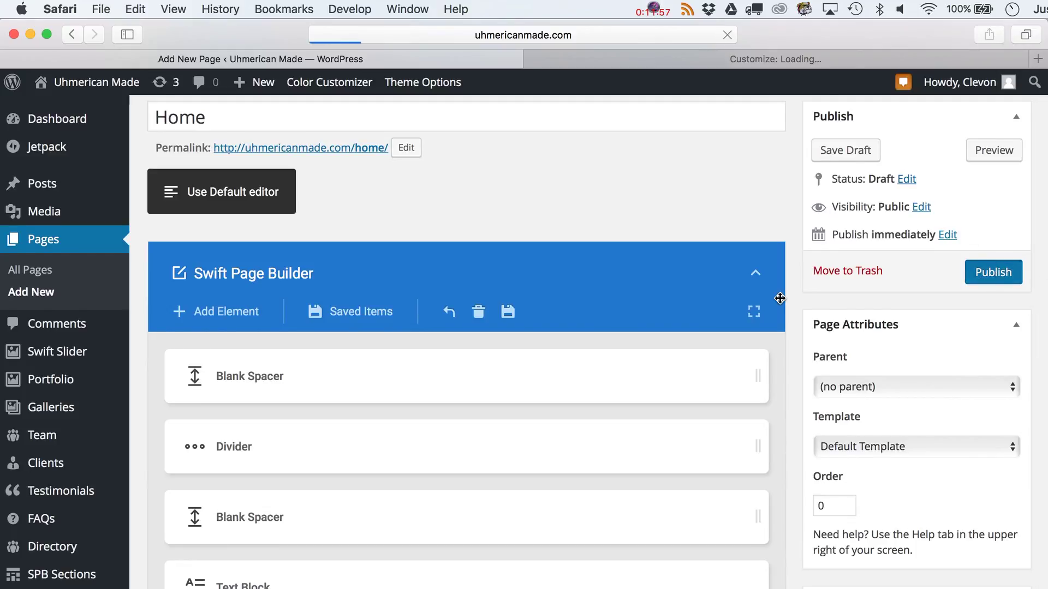
{"action": "scroll", "coordinate": [774, 322], "scroll_direction": "down", "scroll_amount": 1}
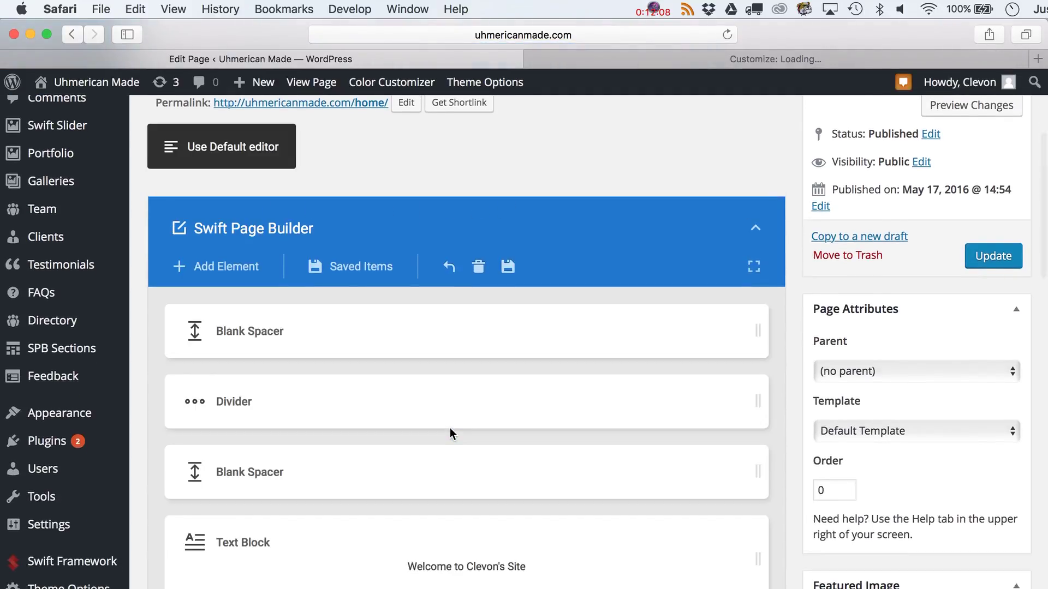
- Move the Text Block up and try shrinking it and a Blank Spacer to 1/3 width
{"action": "scroll", "coordinate": [450, 428], "scroll_direction": "down", "scroll_amount": 3}
{"action": "left_click_drag", "start_coordinate": [349, 460], "coordinate": [347, 228]}
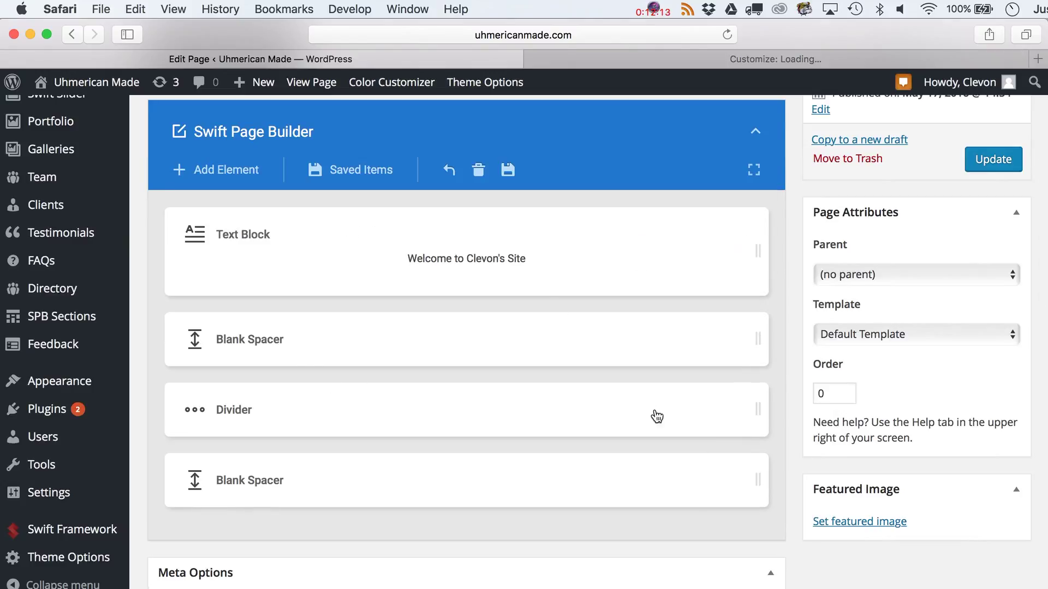
{"action": "mouse_move", "coordinate": [764, 336]}
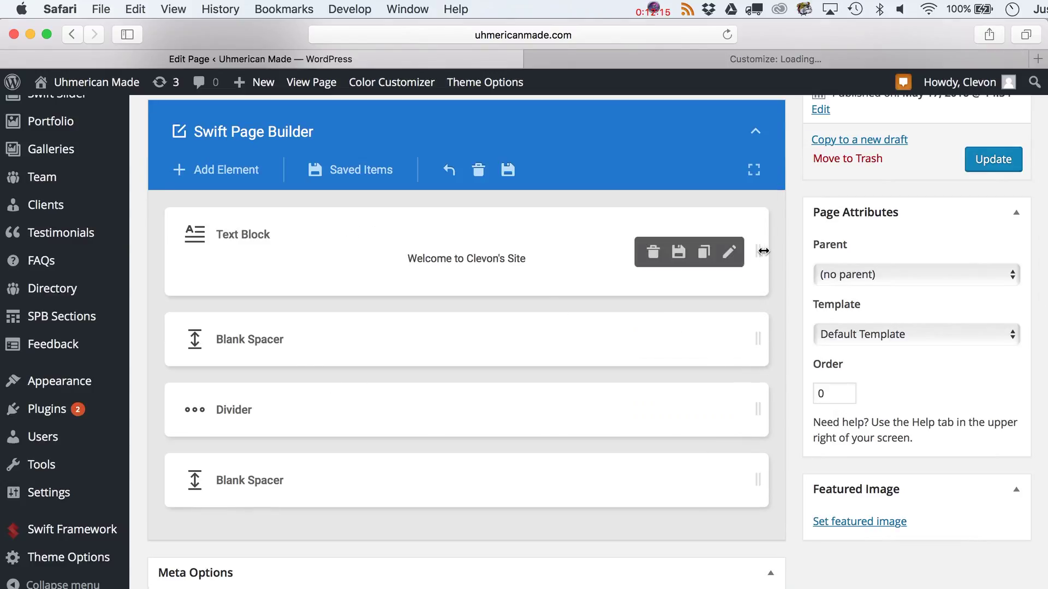
{"action": "left_click_drag", "start_coordinate": [762, 249], "coordinate": [377, 250]}
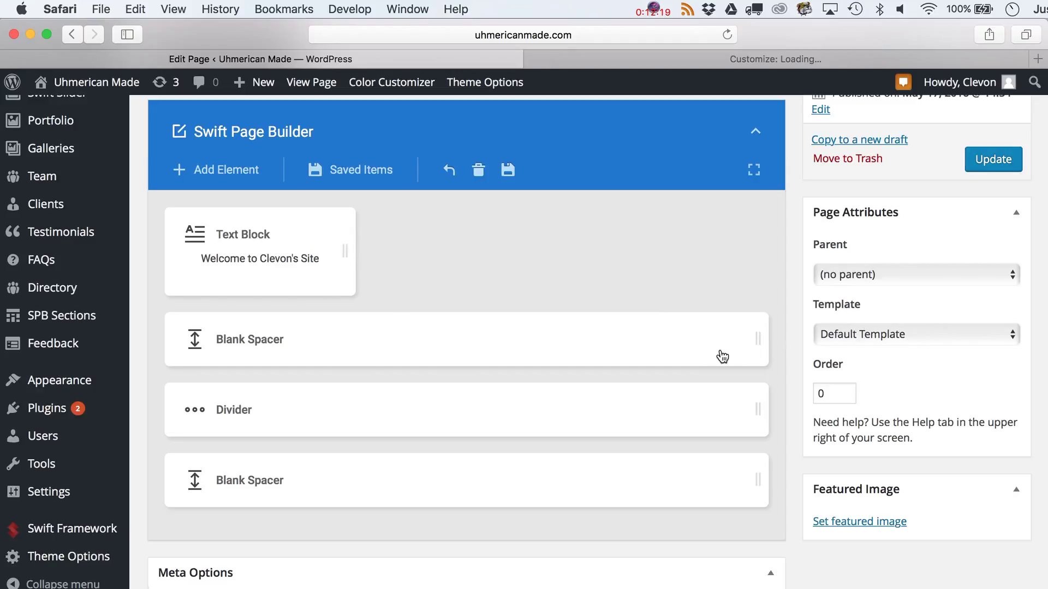
{"action": "mouse_move", "coordinate": [765, 339]}
{"action": "left_click_drag", "start_coordinate": [765, 341], "coordinate": [346, 337]}
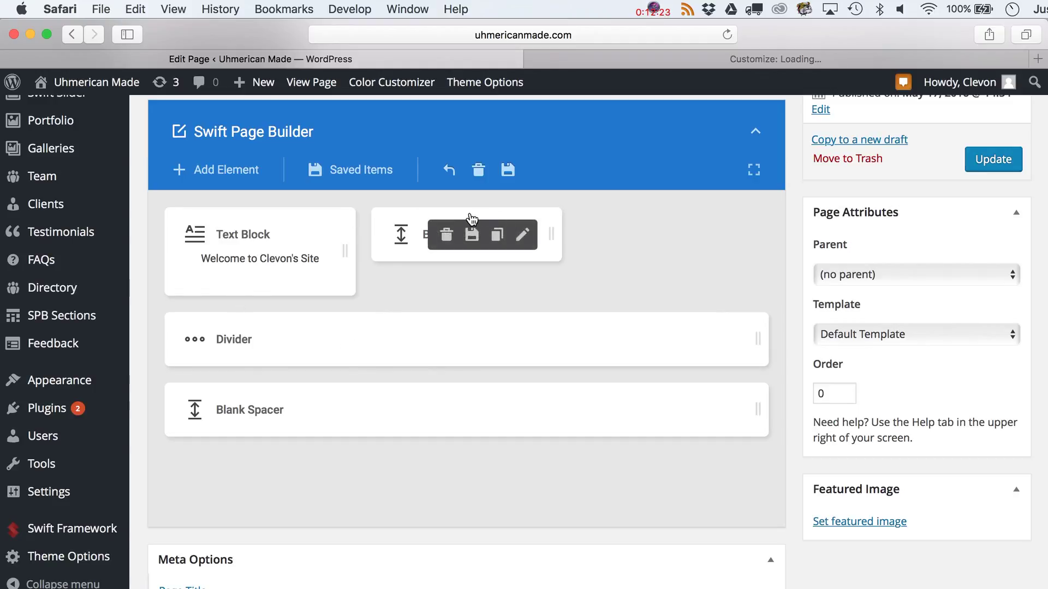
{"action": "left_click_drag", "start_coordinate": [472, 221], "coordinate": [255, 226]}
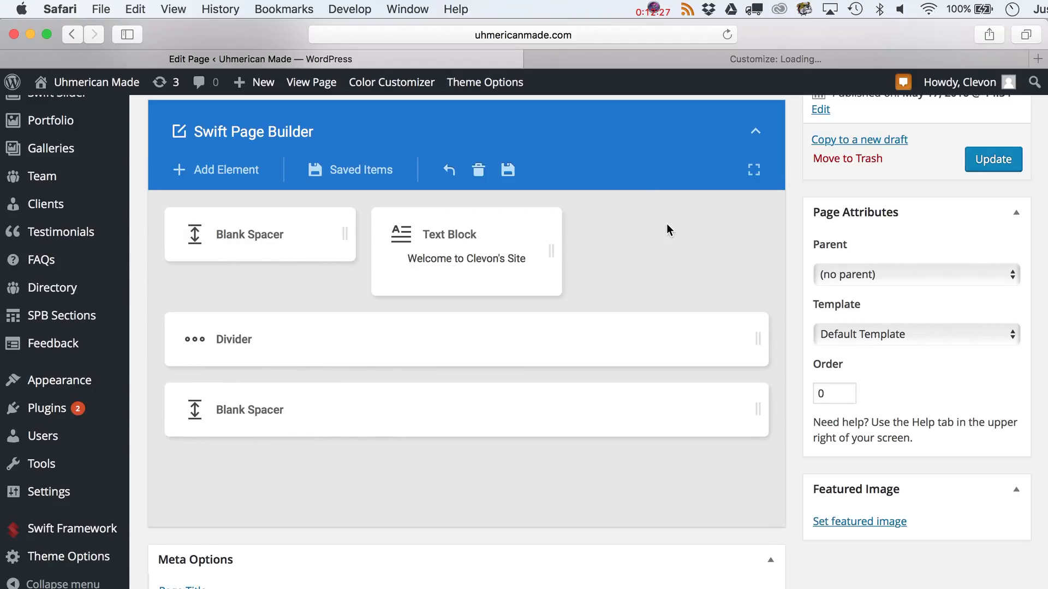
- Restore the Blank Spacer and Text Block to 1/1 width, with the Text Block on top
{"action": "mouse_move", "coordinate": [397, 263]}
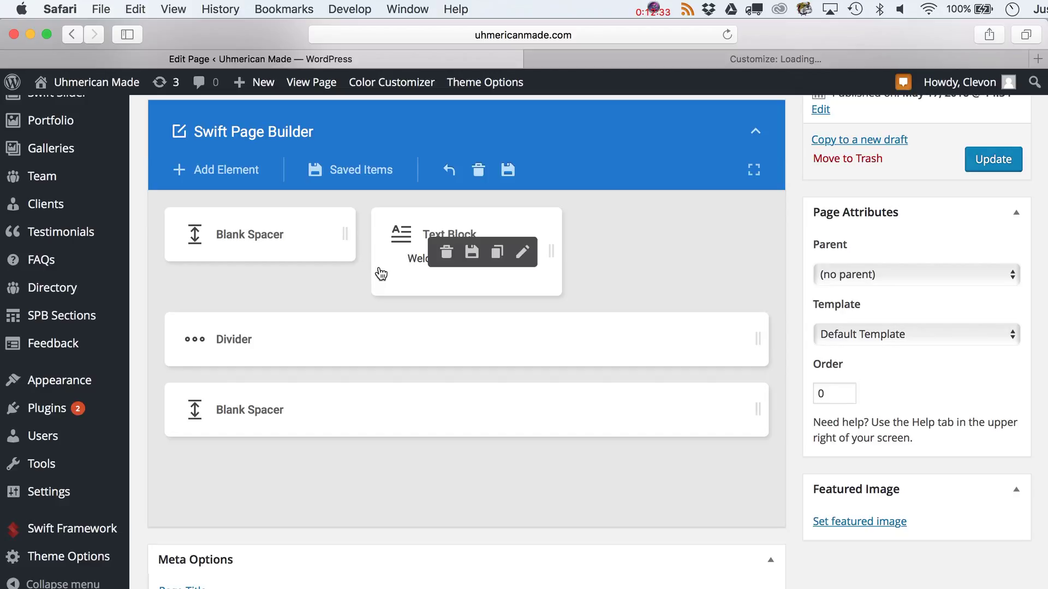
{"action": "mouse_move", "coordinate": [312, 241]}
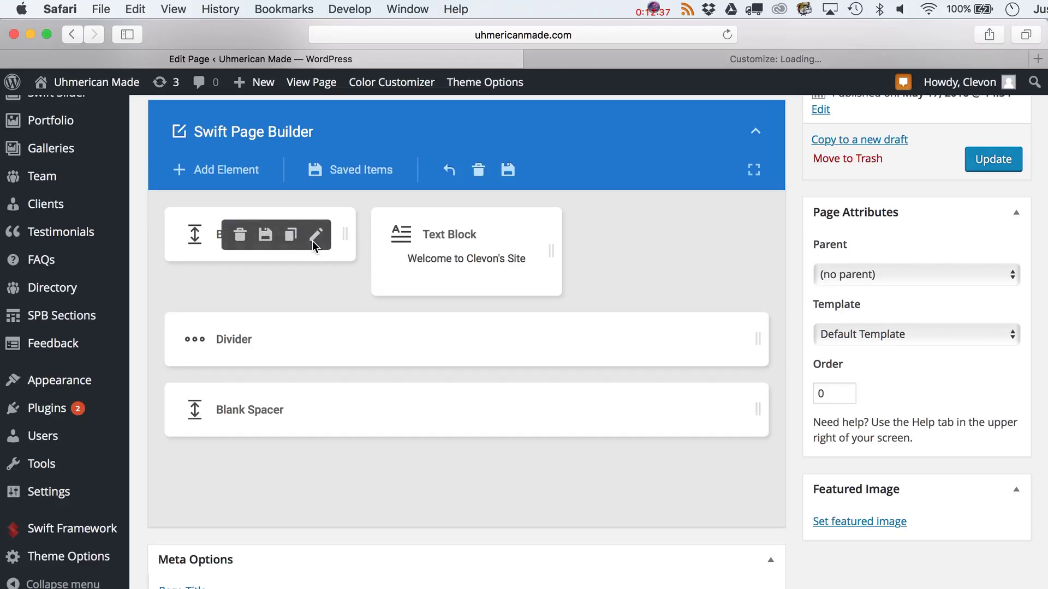
{"action": "mouse_move", "coordinate": [461, 251]}
{"action": "left_click_drag", "start_coordinate": [345, 237], "coordinate": [791, 247]}
{"action": "left_click_drag", "start_coordinate": [353, 333], "coordinate": [777, 350]}
{"action": "left_click_drag", "start_coordinate": [351, 284], "coordinate": [352, 236]}
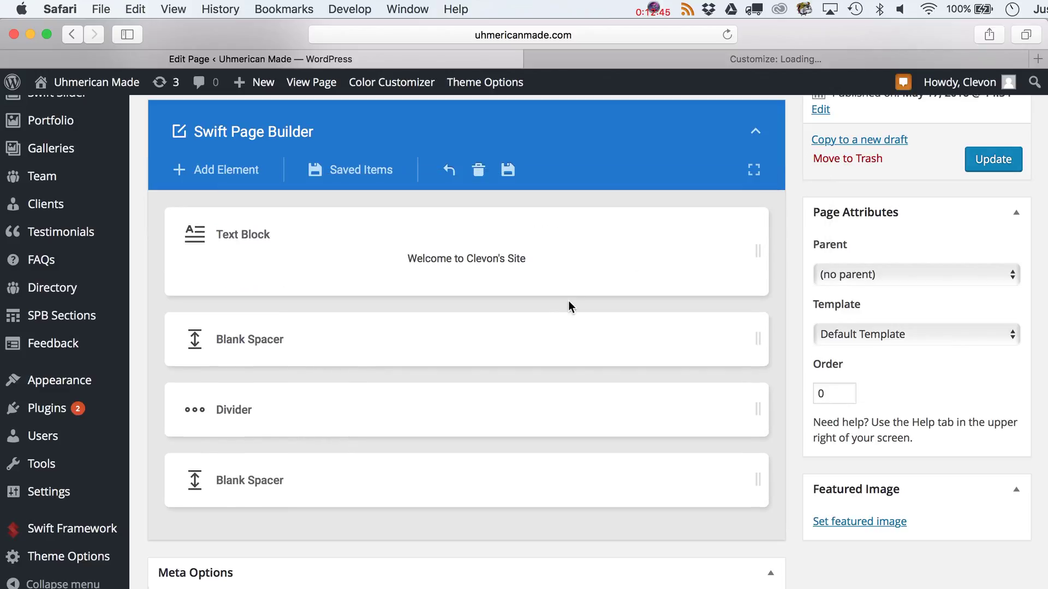
- Update the Home page, view it in a new tab, and close the failed tab
{"action": "left_click", "coordinate": [1003, 160]}
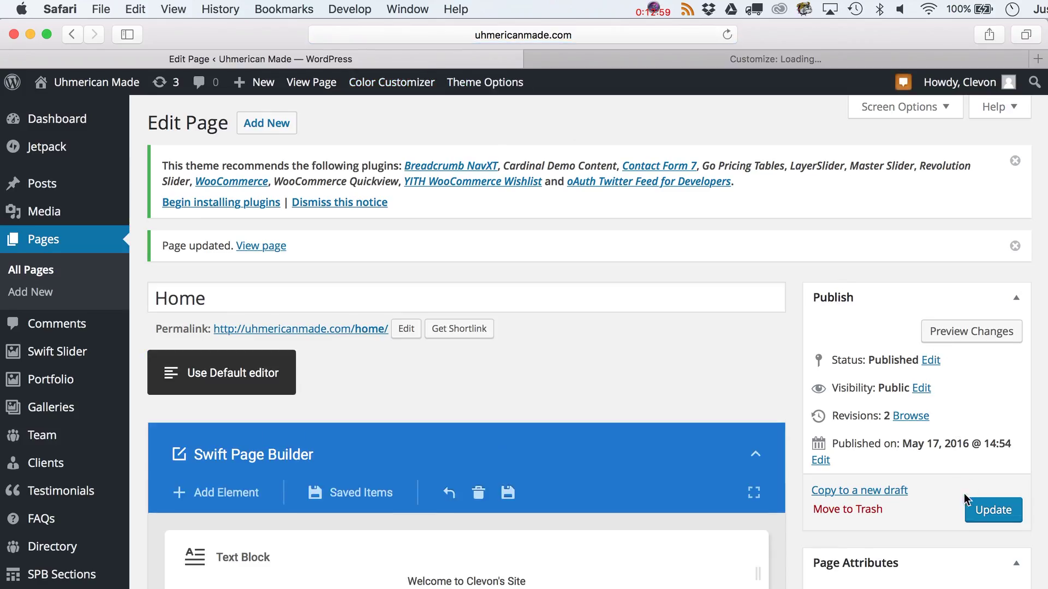
{"action": "left_click", "coordinate": [969, 339]}
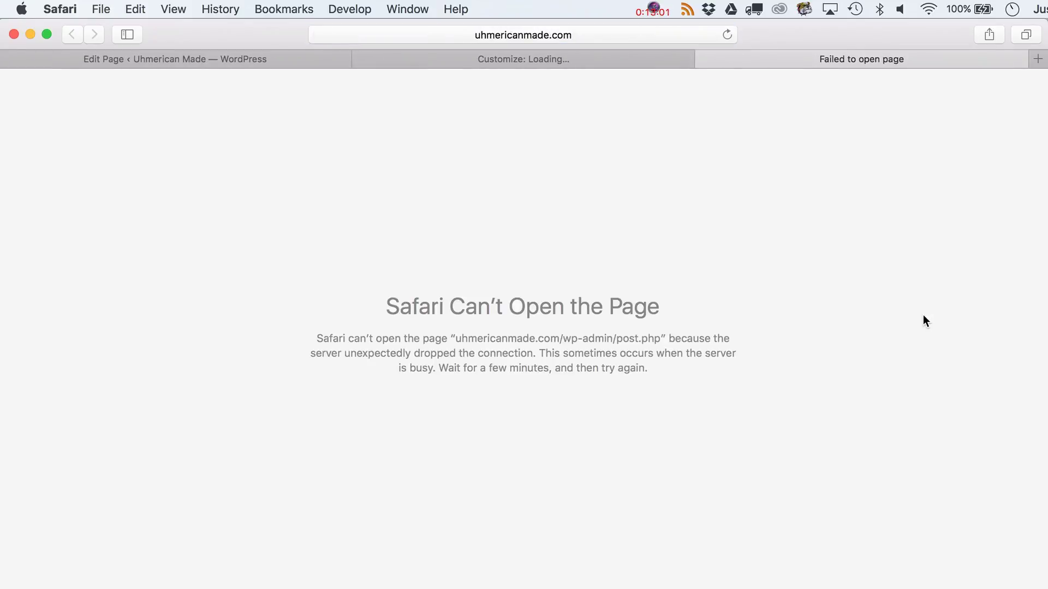
{"action": "left_click", "coordinate": [702, 59]}
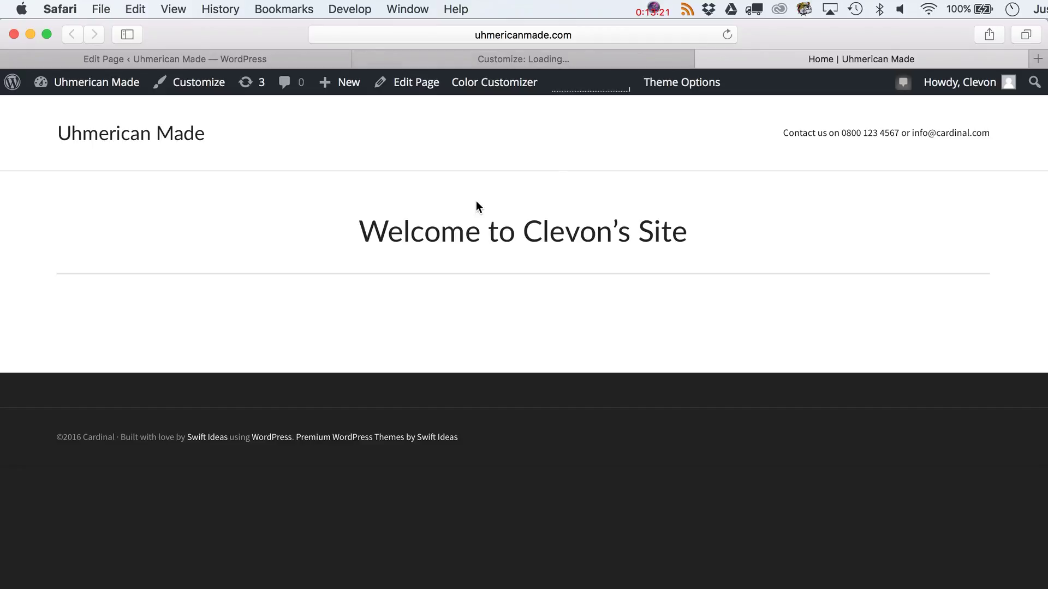
- In Customizer's Static Front Page, reload to refresh the page list and choose Home
{"action": "left_click", "coordinate": [516, 62]}
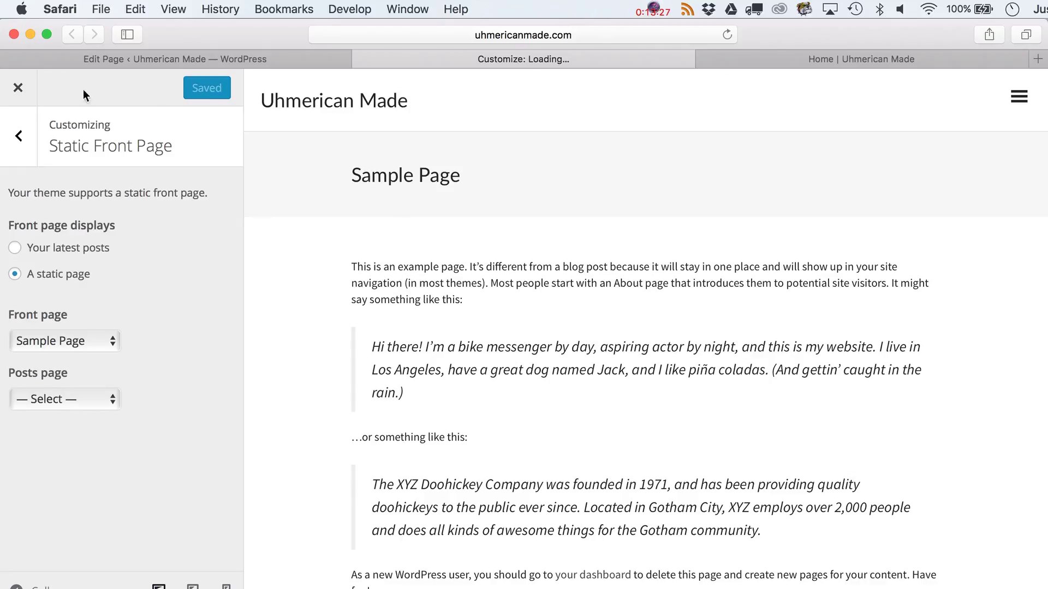
{"action": "left_click", "coordinate": [19, 136]}
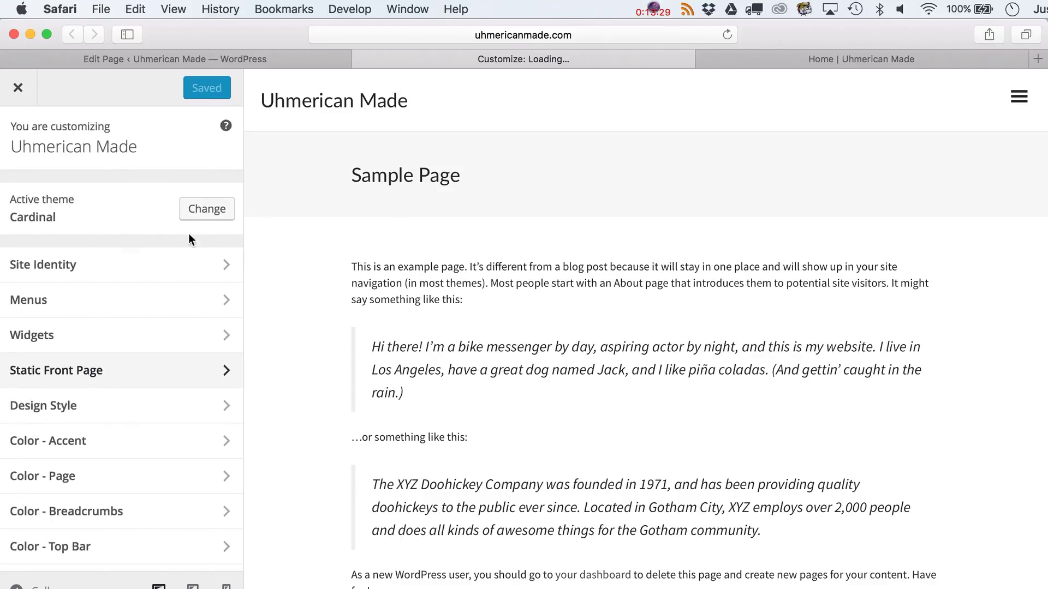
{"action": "left_click", "coordinate": [68, 378]}
{"action": "left_click", "coordinate": [82, 342]}
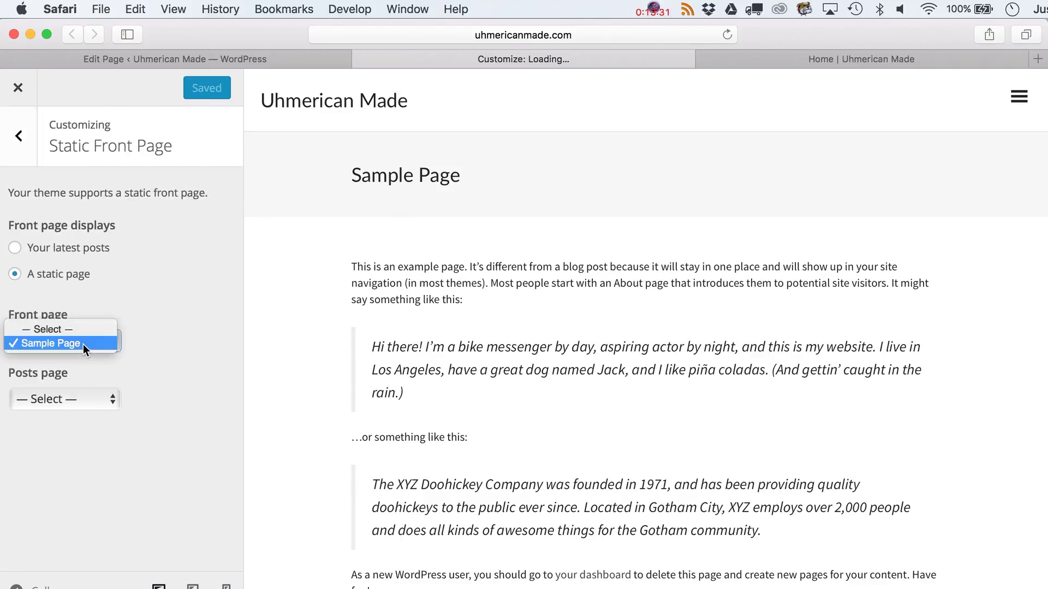
{"action": "left_click", "coordinate": [154, 375]}
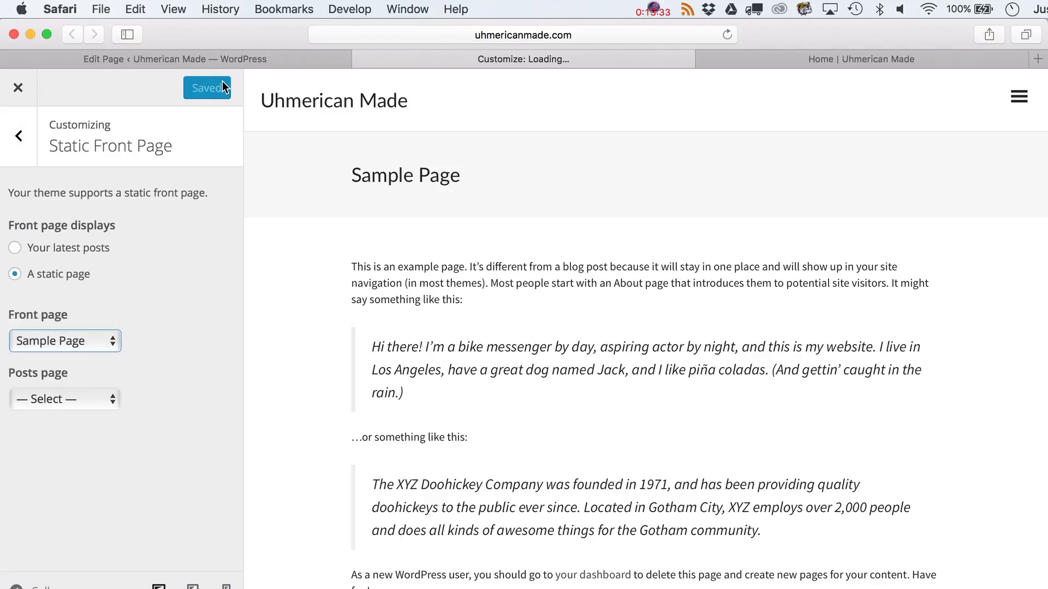
{"action": "left_click", "coordinate": [726, 34]}
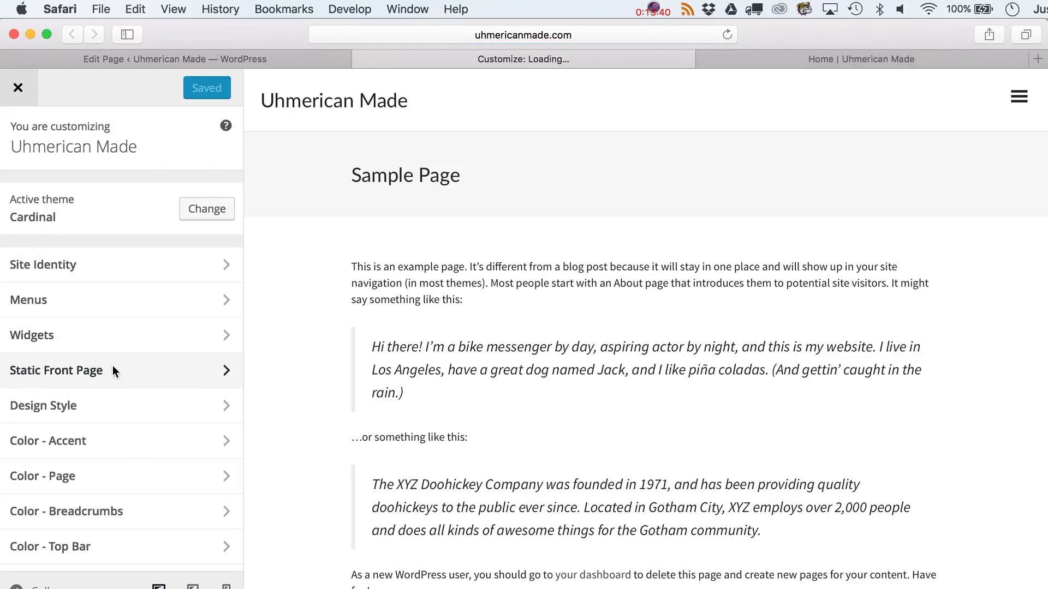
{"action": "left_click", "coordinate": [113, 367]}
{"action": "left_click", "coordinate": [99, 342]}
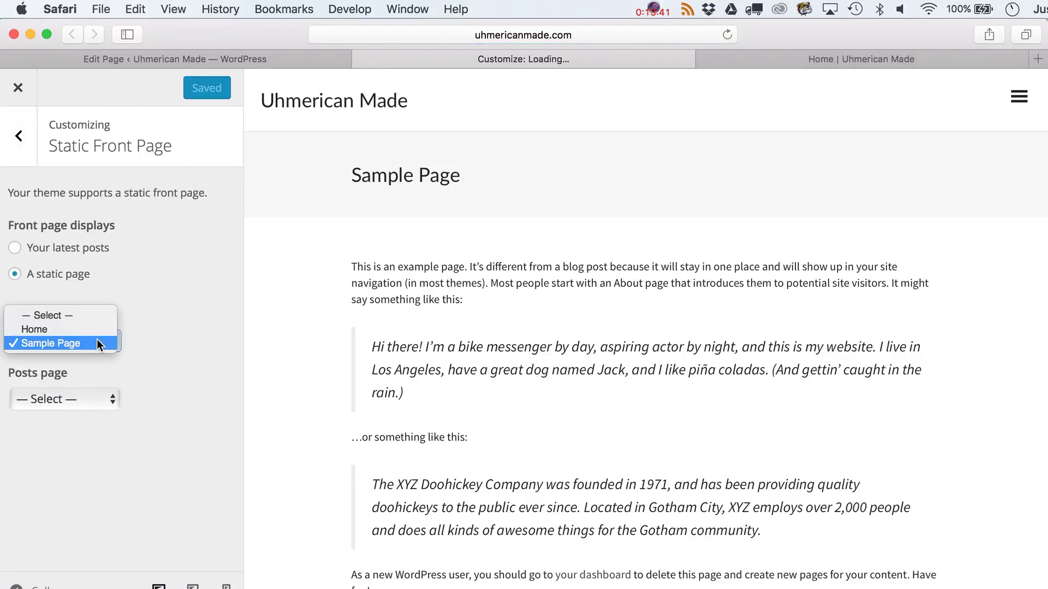
{"action": "left_click", "coordinate": [92, 331]}
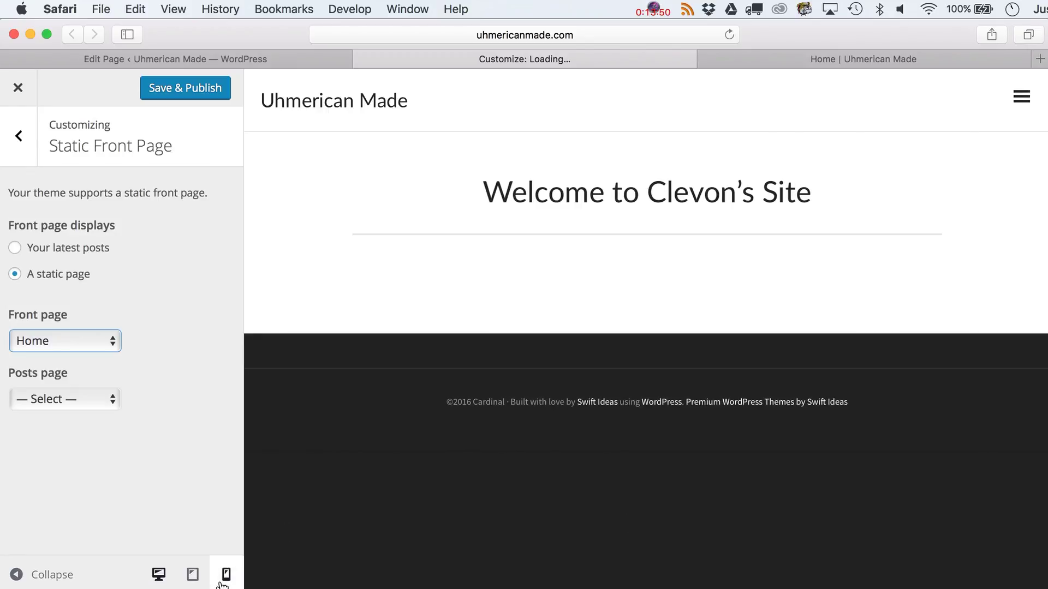
- Preview the Home front page at phone and tablet widths, then Save & Publish
{"action": "left_click", "coordinate": [224, 575]}
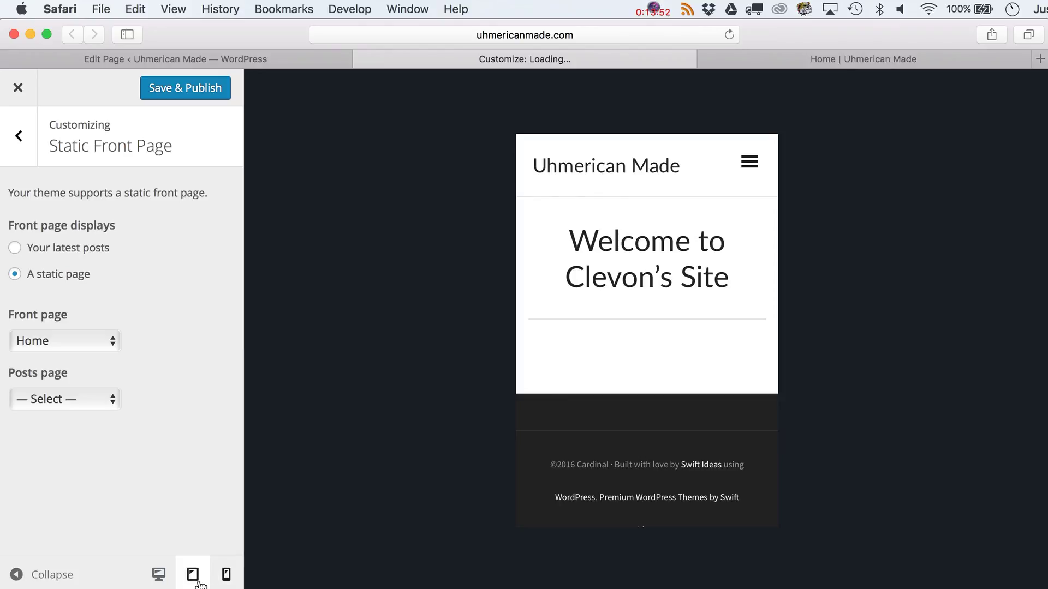
{"action": "left_click", "coordinate": [195, 574]}
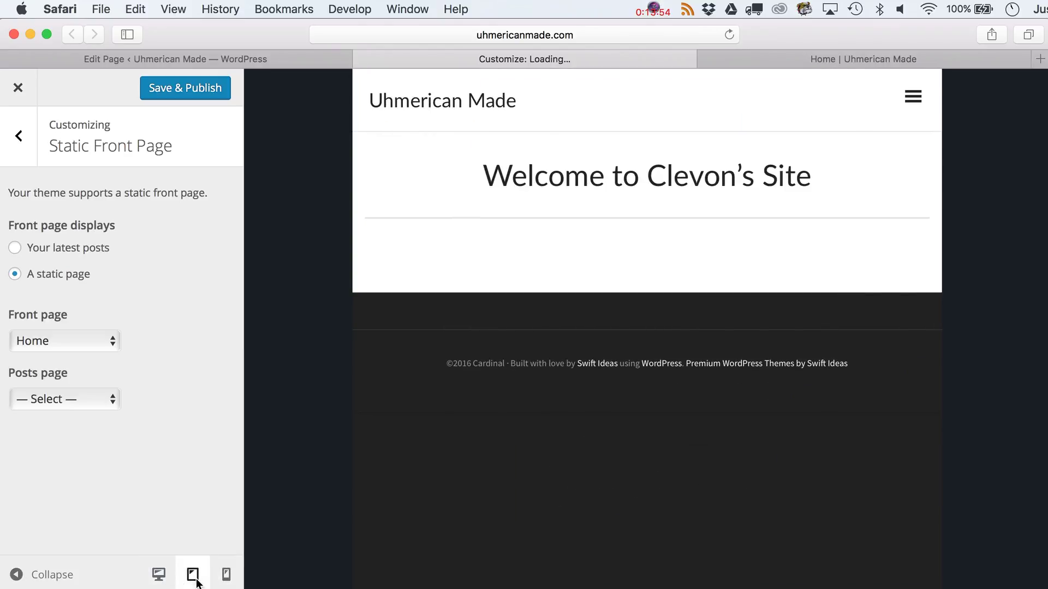
{"action": "left_click", "coordinate": [225, 575]}
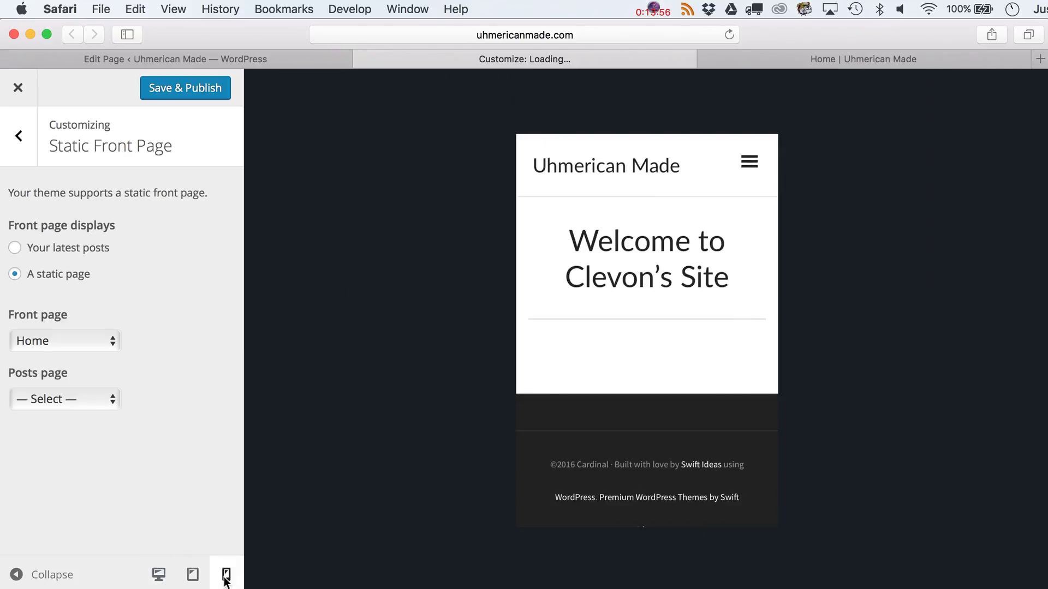
{"action": "left_click", "coordinate": [193, 574]}
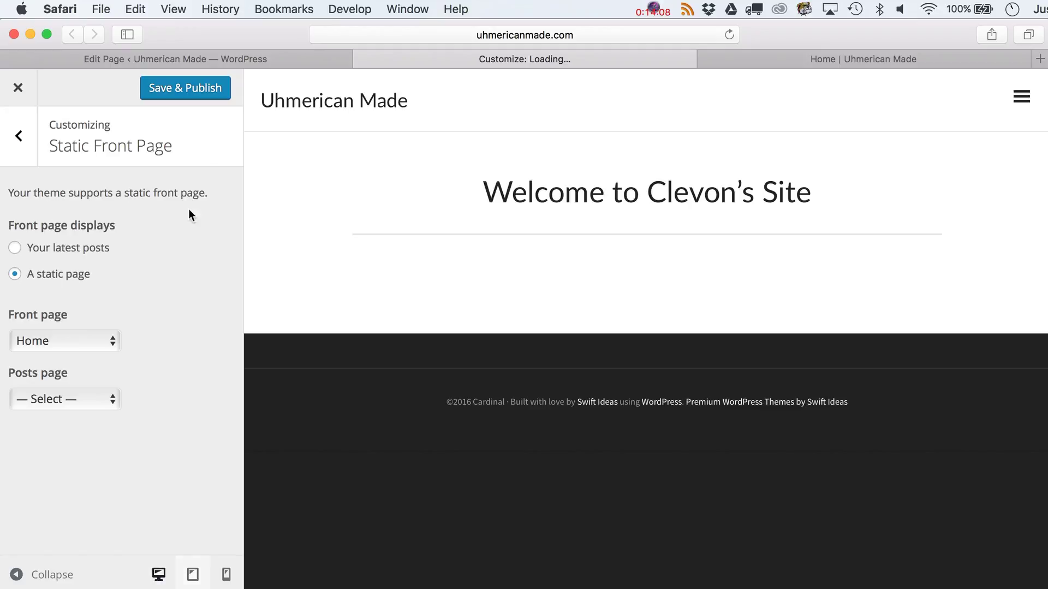
{"action": "left_click", "coordinate": [190, 94]}
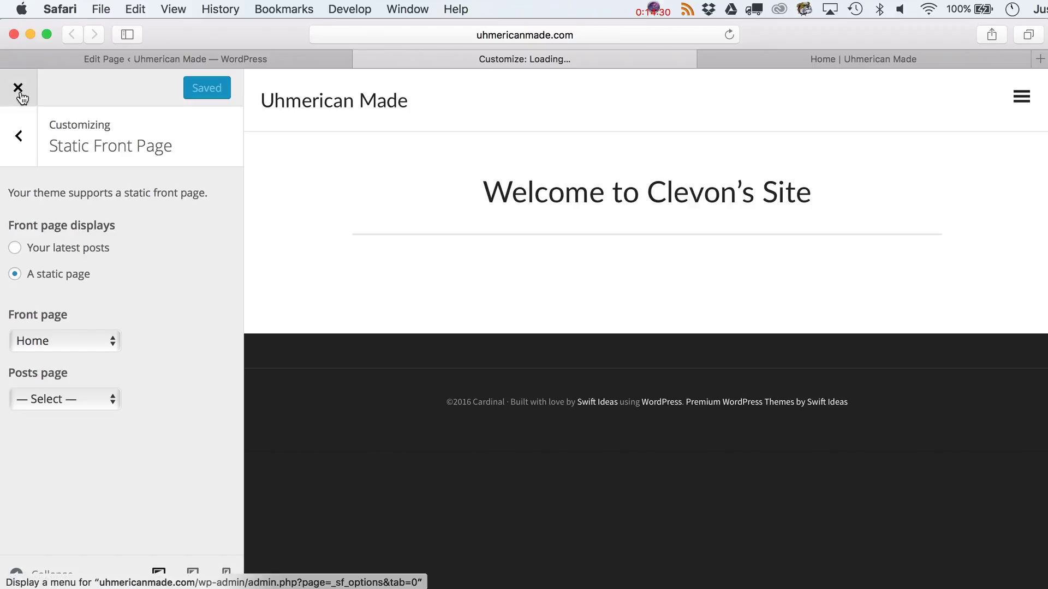
- Set the Footer Background Color to a blue swatch, adjust its shade, and publish
{"action": "left_click", "coordinate": [19, 137]}
{"action": "scroll", "coordinate": [162, 334], "scroll_direction": "down", "scroll_amount": 1}
{"action": "scroll", "coordinate": [162, 333], "scroll_direction": "down", "scroll_amount": 10}
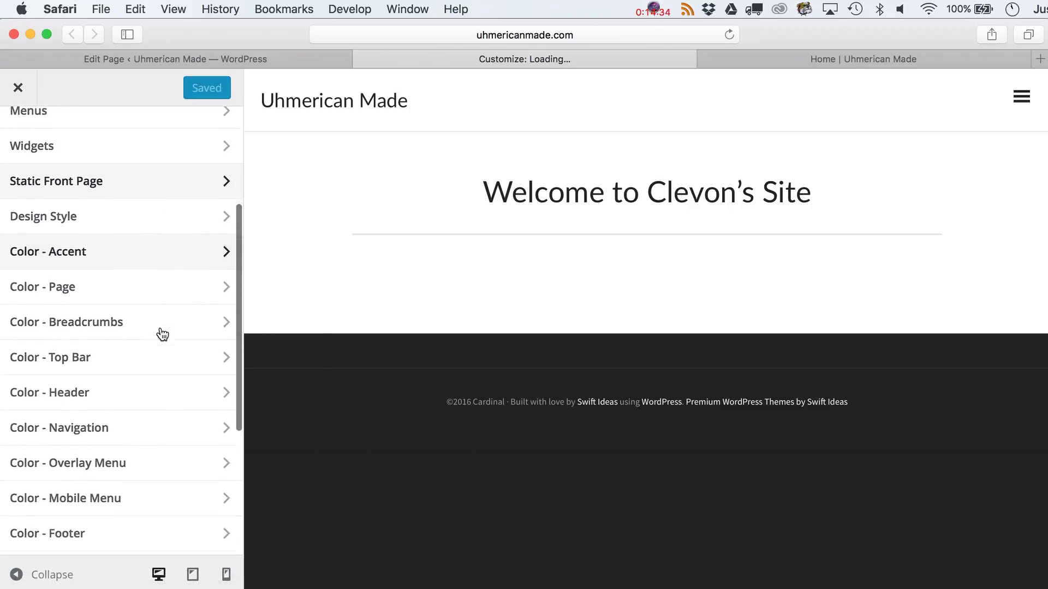
{"action": "scroll", "coordinate": [162, 334], "scroll_direction": "down", "scroll_amount": 5}
{"action": "scroll", "coordinate": [162, 334], "scroll_direction": "down", "scroll_amount": 1}
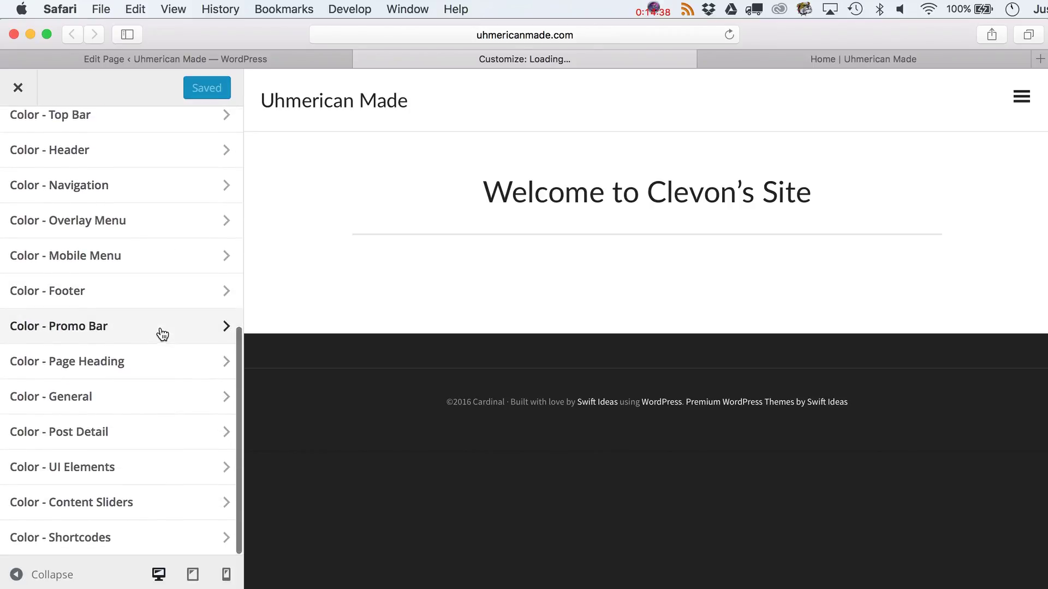
{"action": "left_click", "coordinate": [145, 297]}
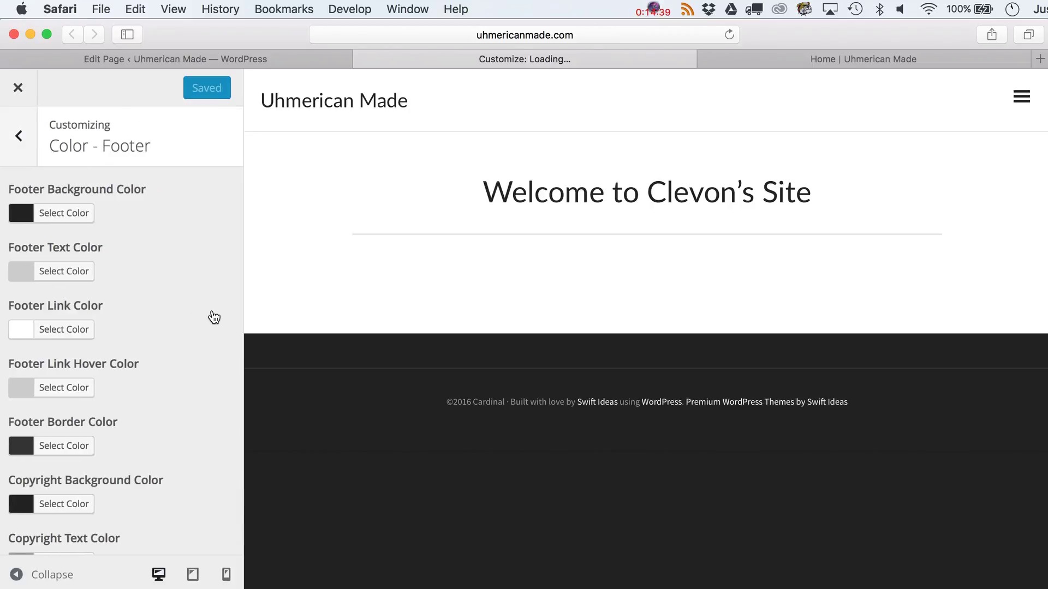
{"action": "left_click", "coordinate": [35, 220]}
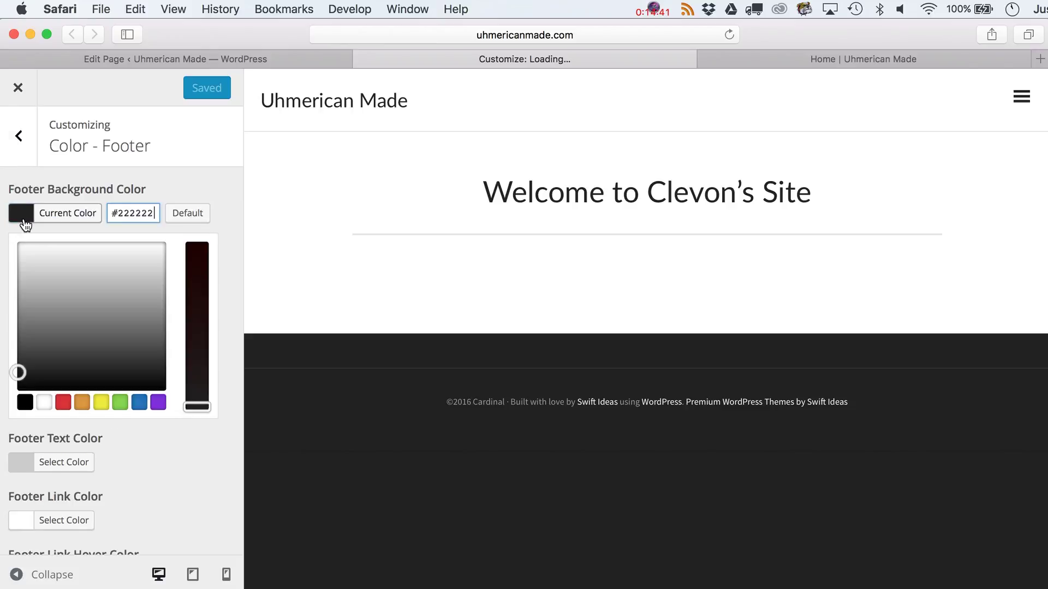
{"action": "left_click", "coordinate": [139, 402]}
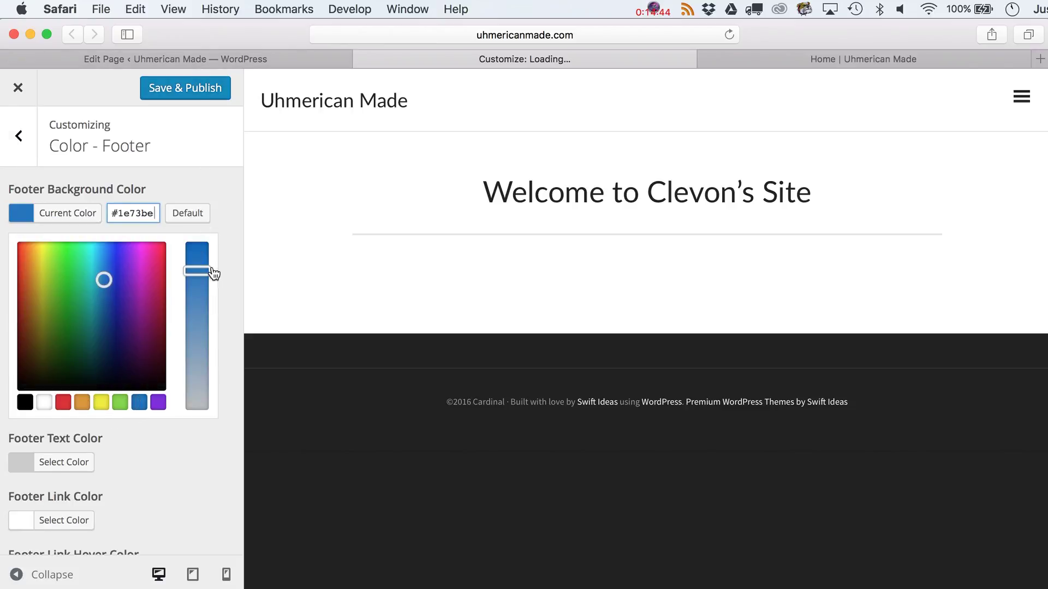
{"action": "left_click_drag", "start_coordinate": [190, 269], "coordinate": [190, 256]}
{"action": "left_click", "coordinate": [180, 89]}
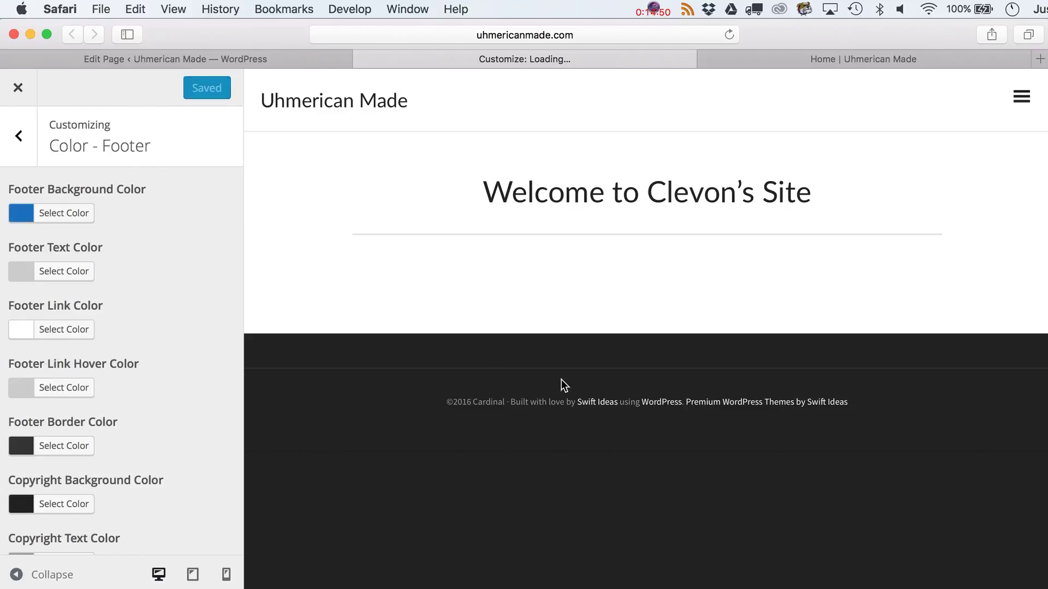
- Set the Copyright Background Color to red (#dd3333), publish, and reload the page
{"action": "scroll", "coordinate": [92, 493], "scroll_direction": "down", "scroll_amount": 5}
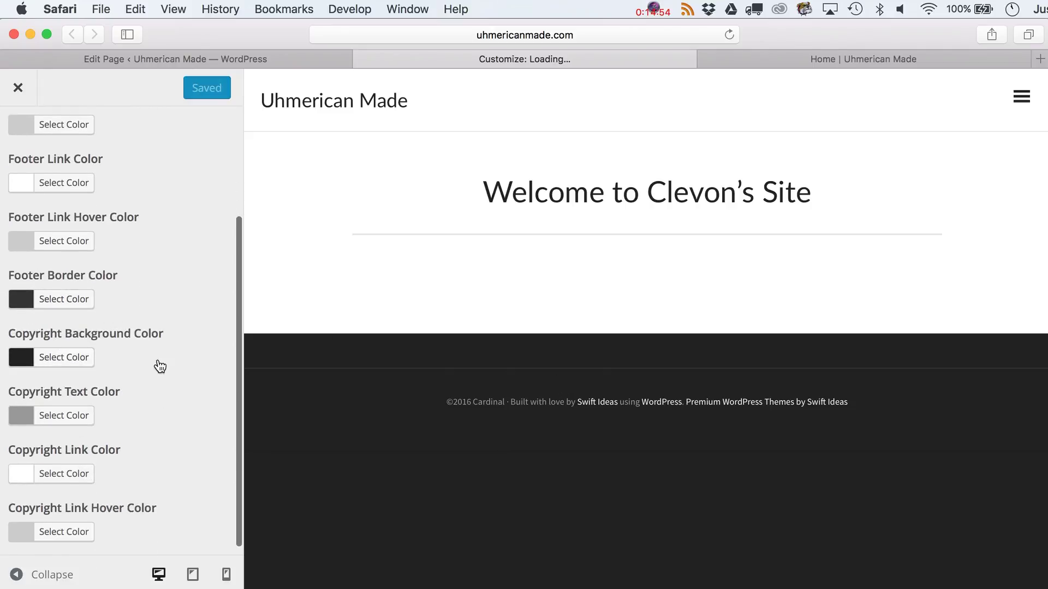
{"action": "scroll", "coordinate": [157, 364], "scroll_direction": "down", "scroll_amount": 1}
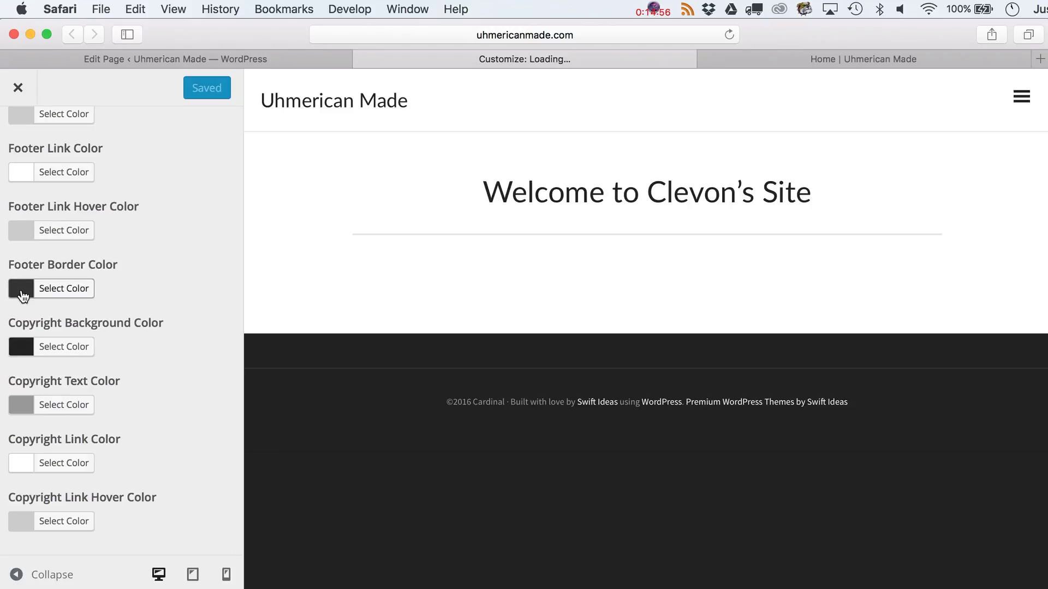
{"action": "left_click", "coordinate": [21, 346]}
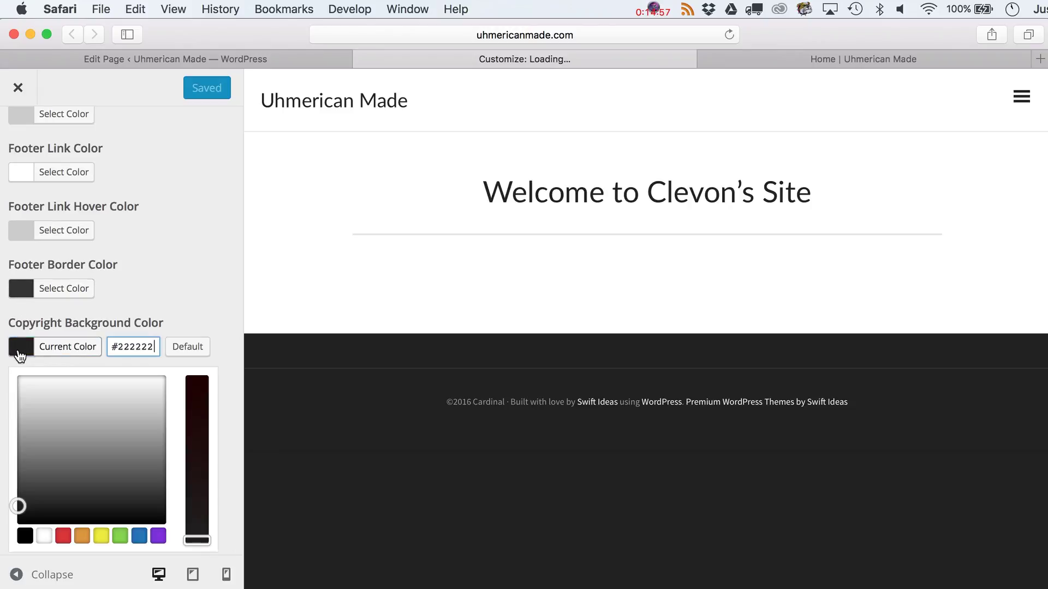
{"action": "left_click", "coordinate": [62, 537]}
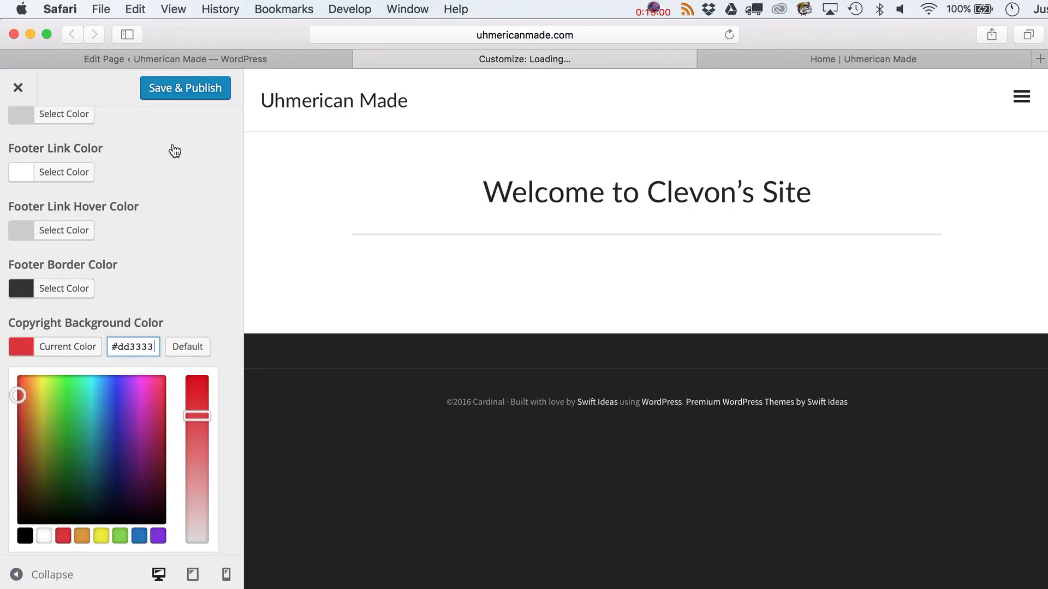
{"action": "left_click", "coordinate": [175, 90]}
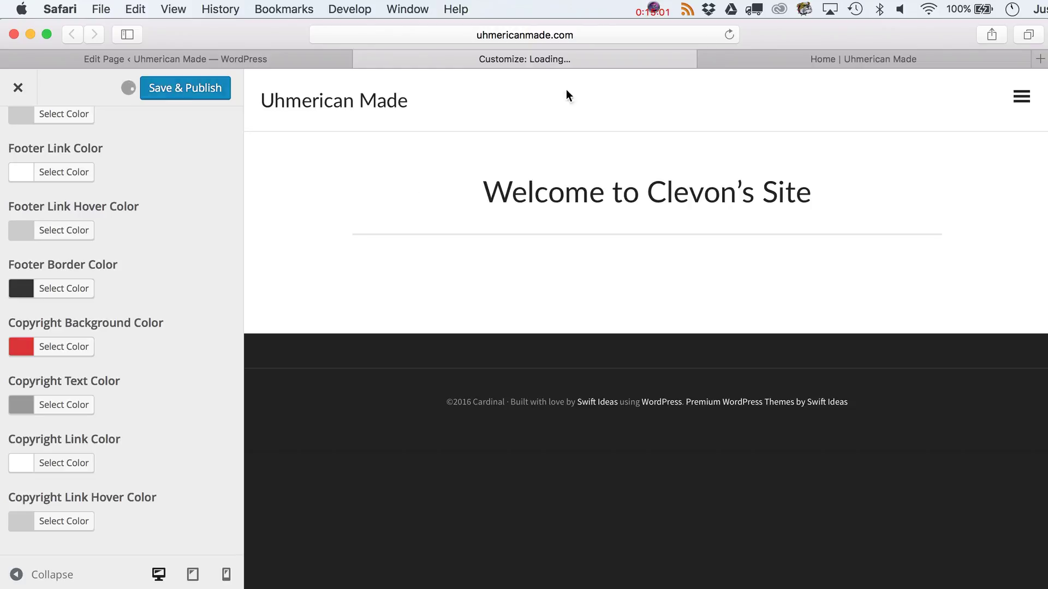
{"action": "left_click", "coordinate": [727, 35]}
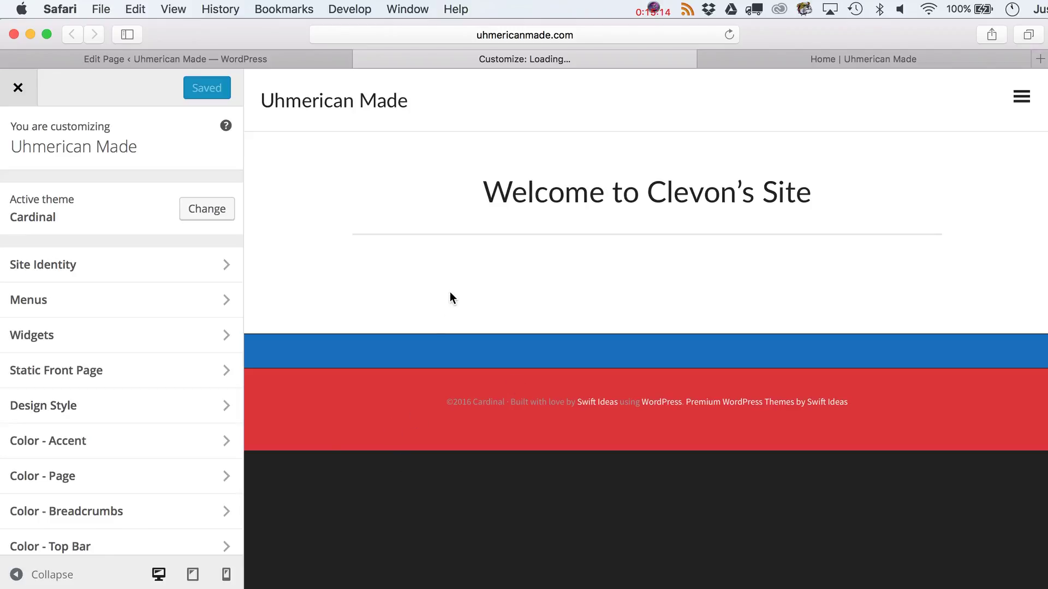
- Open Theme Options > Footer Options and select the existing Footer Copyright Text
{"action": "left_click_drag", "start_coordinate": [453, 404], "coordinate": [861, 423]}
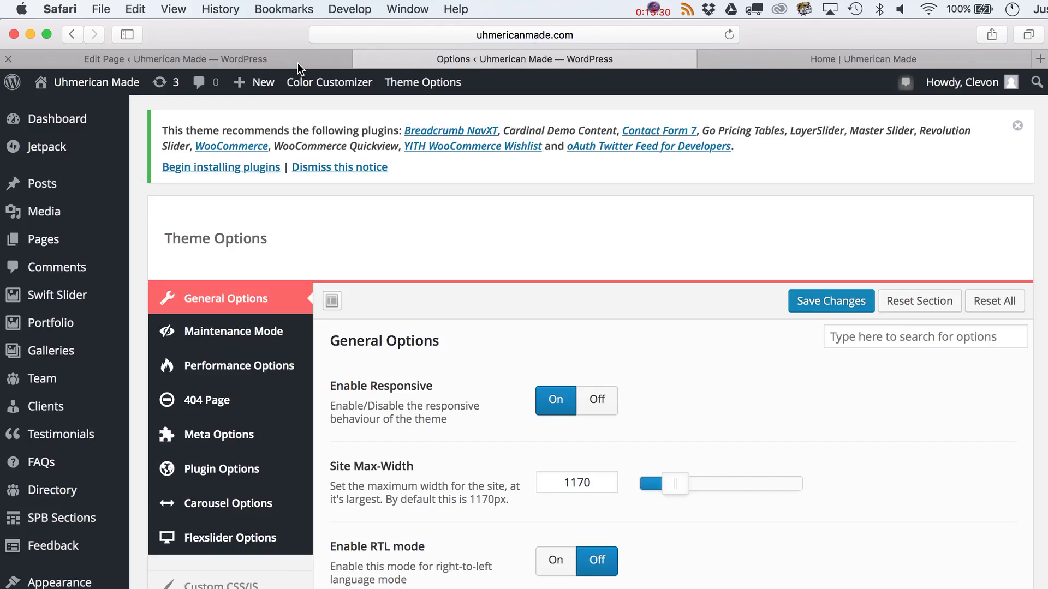
{"action": "scroll", "coordinate": [263, 400], "scroll_direction": "down", "scroll_amount": 3}
{"action": "scroll", "coordinate": [263, 400], "scroll_direction": "down", "scroll_amount": 4}
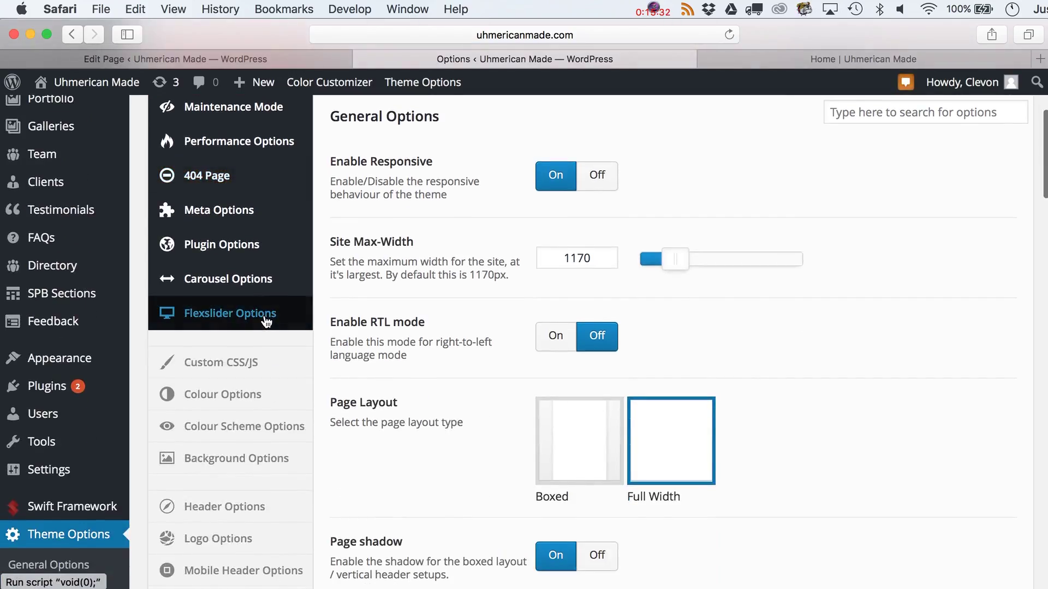
{"action": "scroll", "coordinate": [267, 322], "scroll_direction": "down", "scroll_amount": 8}
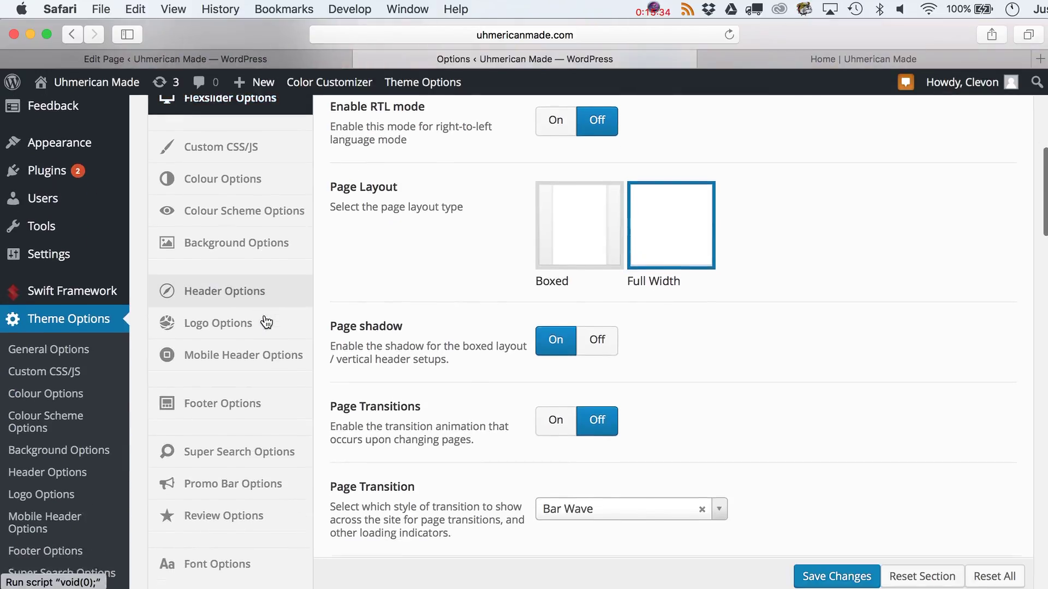
{"action": "scroll", "coordinate": [258, 355], "scroll_direction": "down", "scroll_amount": 7}
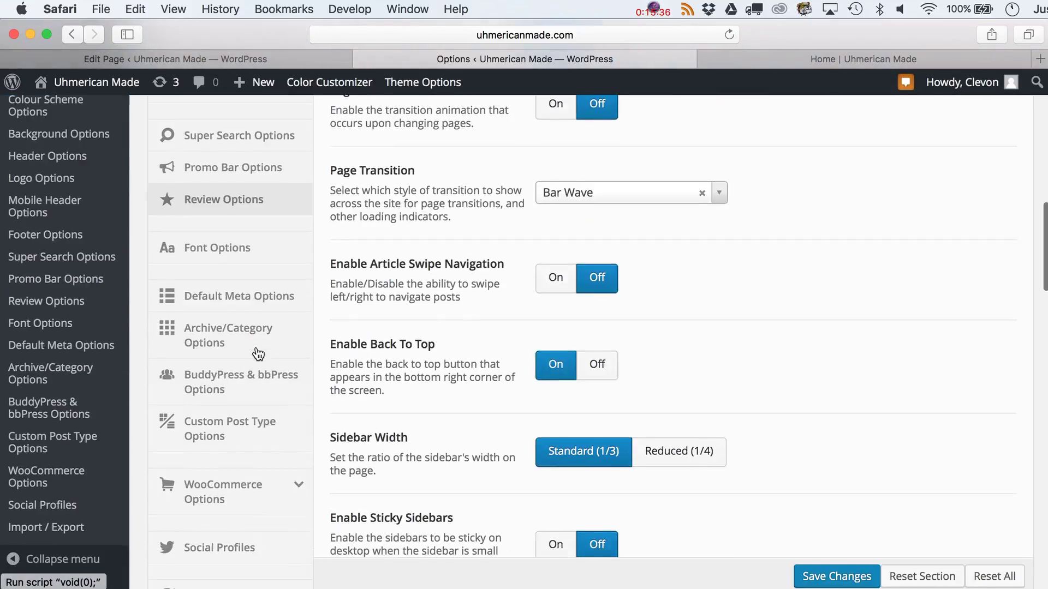
{"action": "scroll", "coordinate": [258, 355], "scroll_direction": "up", "scroll_amount": 5}
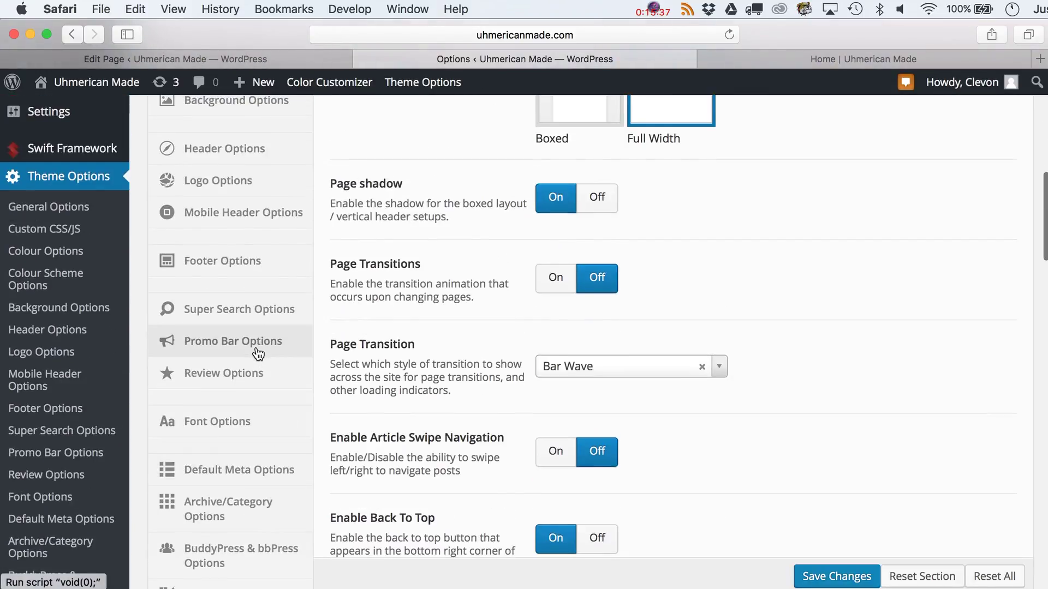
{"action": "left_click", "coordinate": [251, 272]}
{"action": "scroll", "coordinate": [633, 349], "scroll_direction": "down", "scroll_amount": 2}
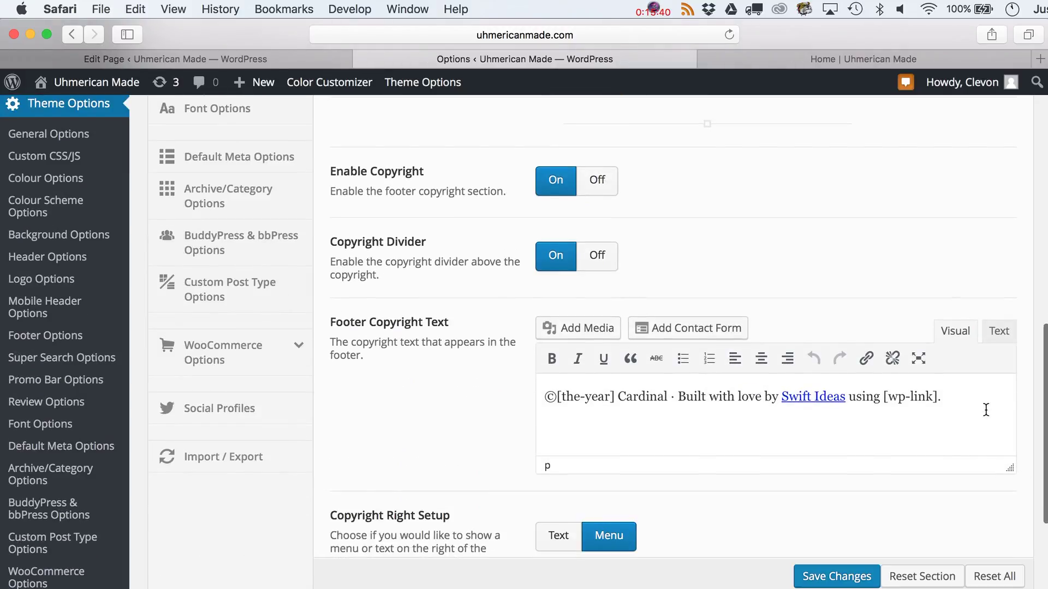
{"action": "left_click_drag", "start_coordinate": [986, 409], "coordinate": [668, 327]}
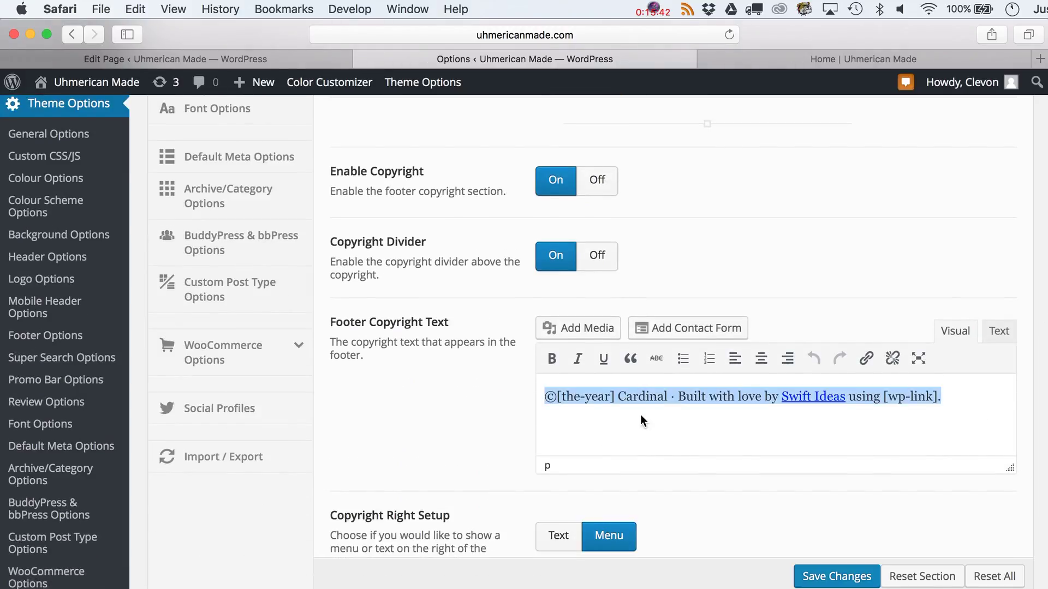
- Replace it with 'Clevon Corp - A VERY, very Limited Liability Company' and save the changes
{"action": "type", "text": "Clevon Cr"}
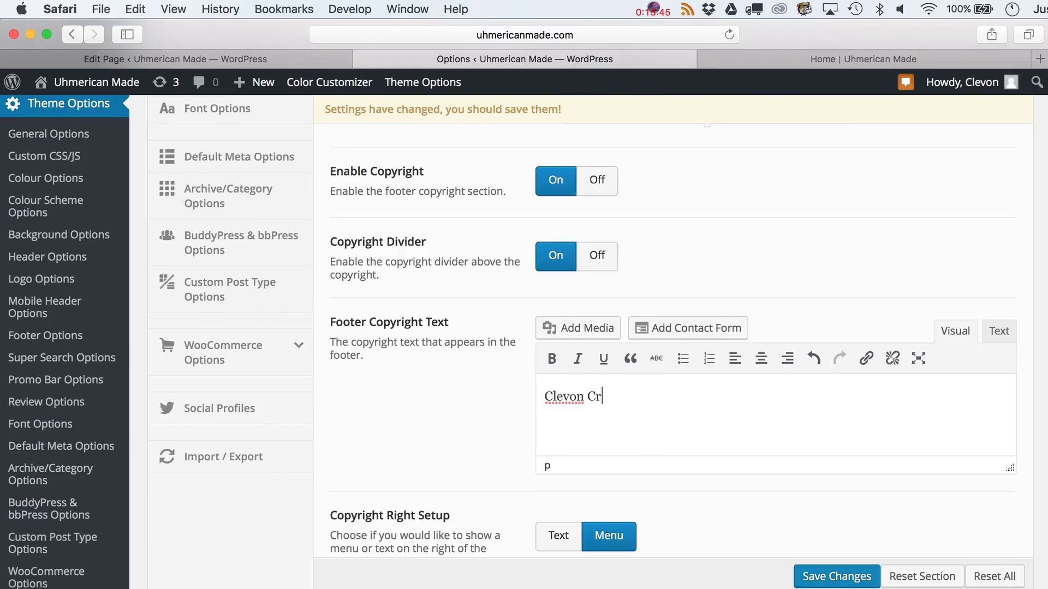
{"action": "key", "text": "BackSpace"}
{"action": "type", "text": "orp - A VERY V"}
{"action": "key", "text": "BackSpace"}
{"action": "type", "text": "very"}
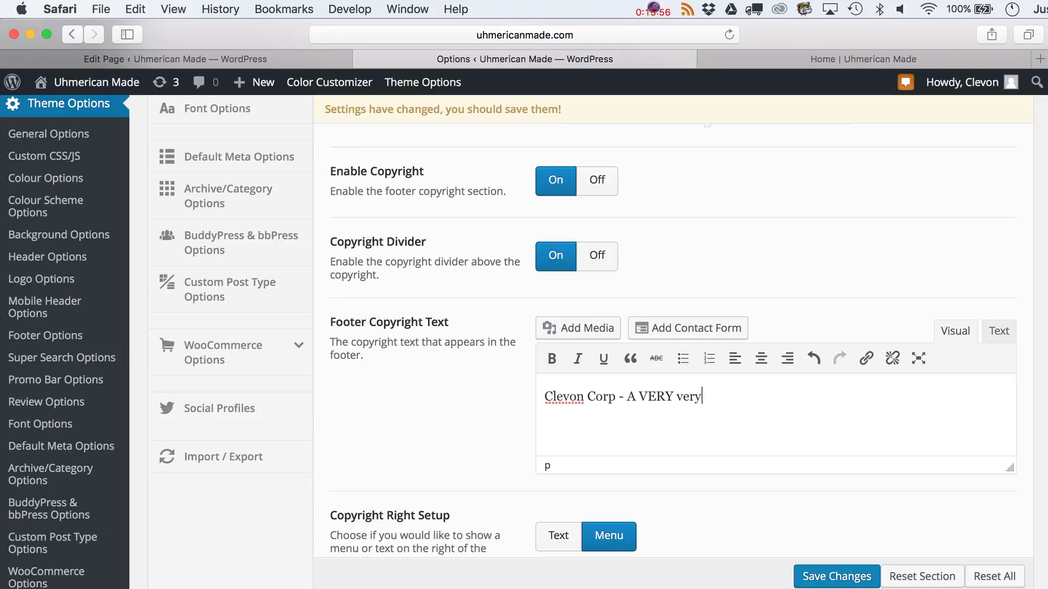
{"action": "key", "text": "BackSpace"}
{"action": "key", "text": "BackSpace"}
{"action": "key", "text": "BackSpace"}
{"action": "key", "text": "BackSpace"}
{"action": "key", "text": "BackSpace"}
{"action": "type", "text": ", very "}
{"action": "type", "text": "Liam"}
{"action": "key", "text": "BackSpace"}
{"action": "key", "text": "BackSpace"}
{"action": "type", "text": "mited Lia"}
{"action": "key", "text": "BackSpace"}
{"action": "type", "text": "abi"}
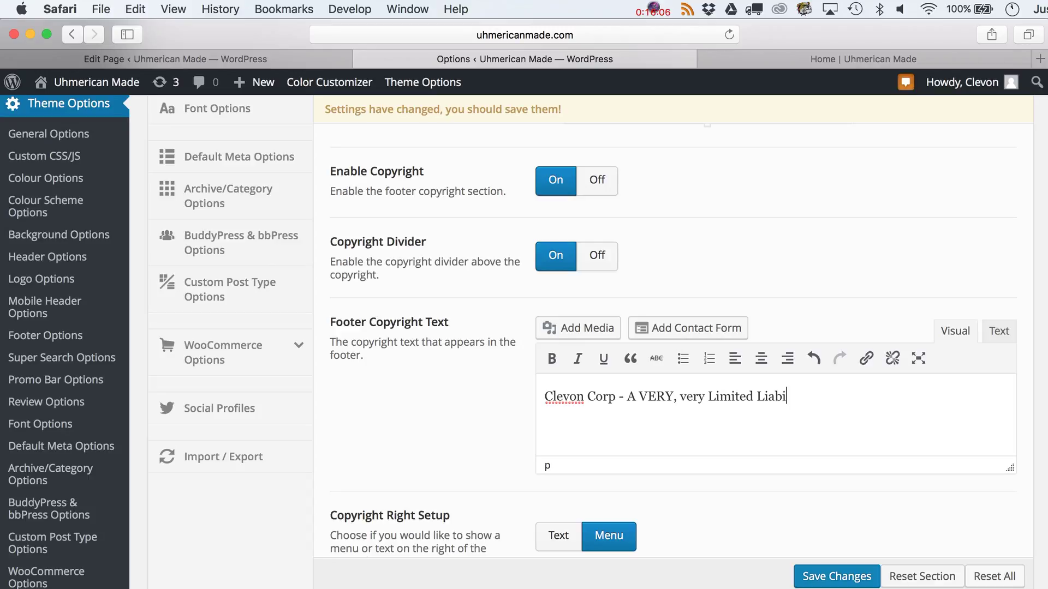
{"action": "type", "text": "lity Company"}
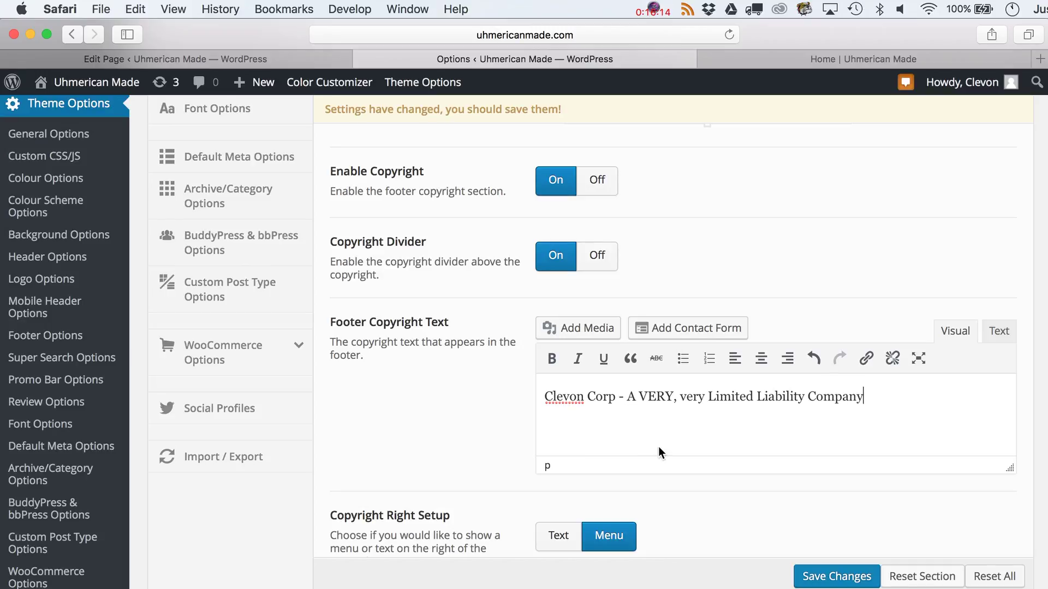
{"action": "left_click", "coordinate": [815, 576]}
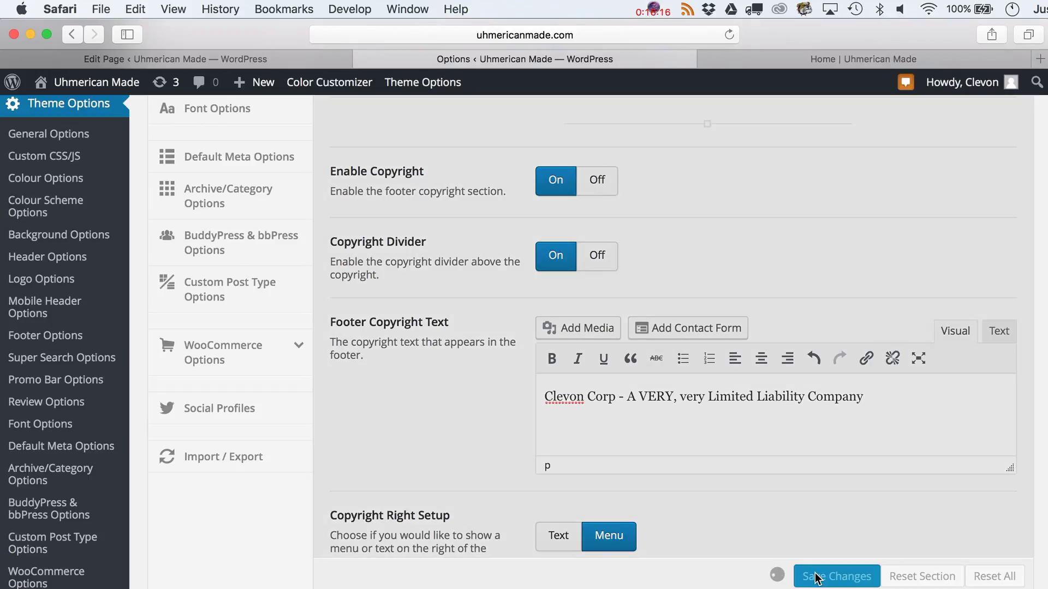
{"action": "scroll", "coordinate": [818, 415], "scroll_direction": "up", "scroll_amount": 3}
{"action": "scroll", "coordinate": [818, 415], "scroll_direction": "up", "scroll_amount": 10}
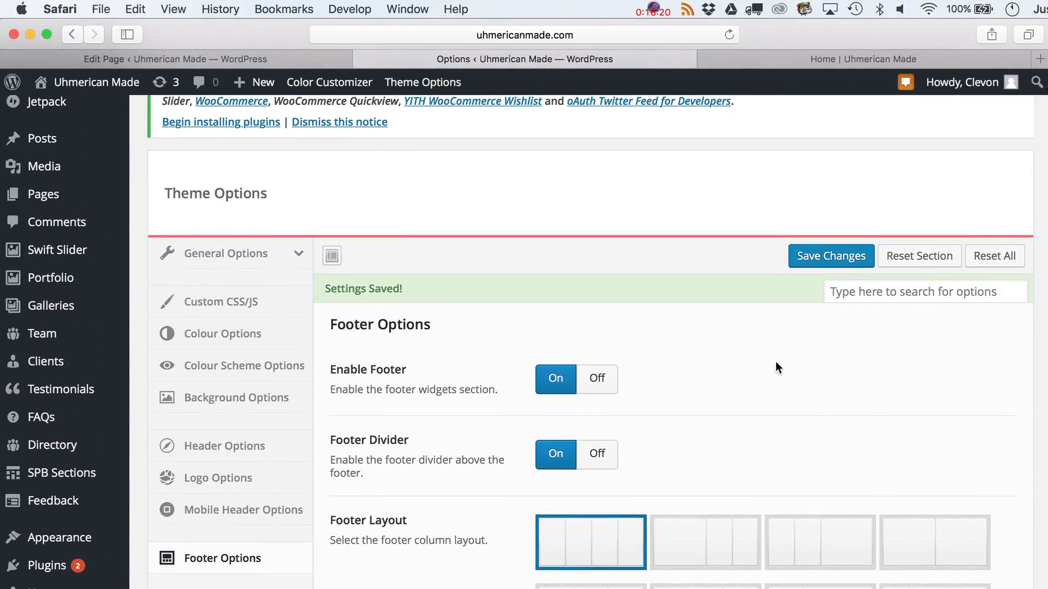
- Add a new Swift Slider slide and title it 'American Flag'
{"action": "scroll", "coordinate": [737, 323], "scroll_direction": "down", "scroll_amount": 10}
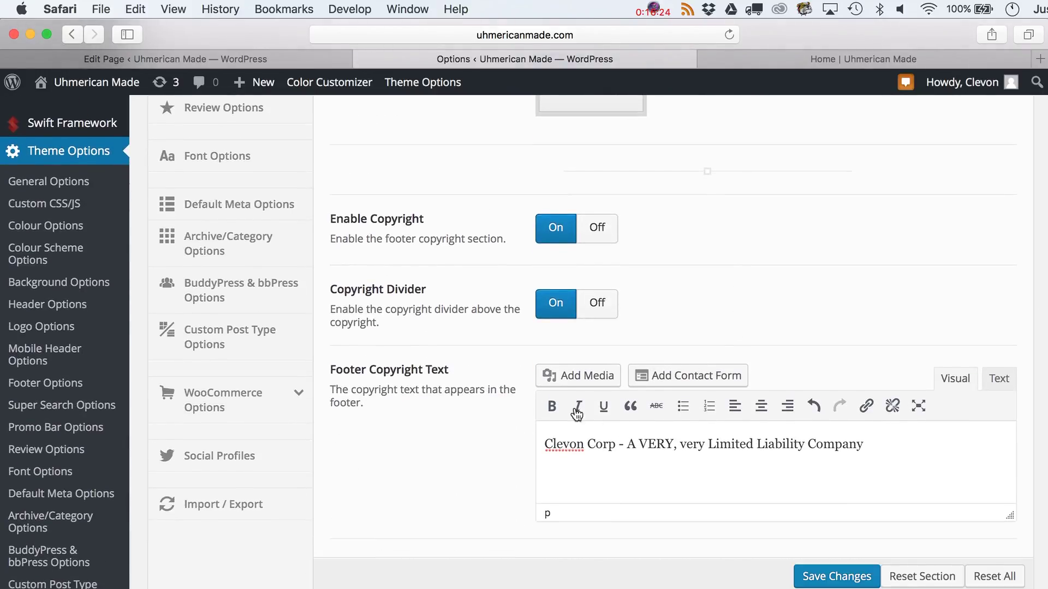
{"action": "left_click", "coordinate": [884, 445]}
{"action": "scroll", "coordinate": [260, 292], "scroll_direction": "up", "scroll_amount": 10}
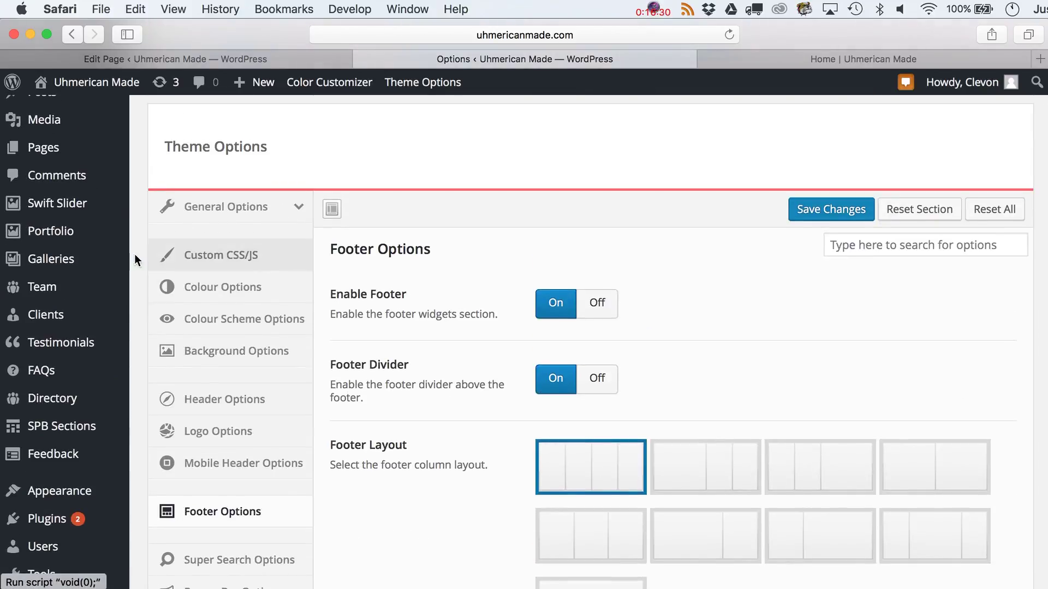
{"action": "mouse_move", "coordinate": [80, 225]}
{"action": "mouse_move", "coordinate": [66, 207]}
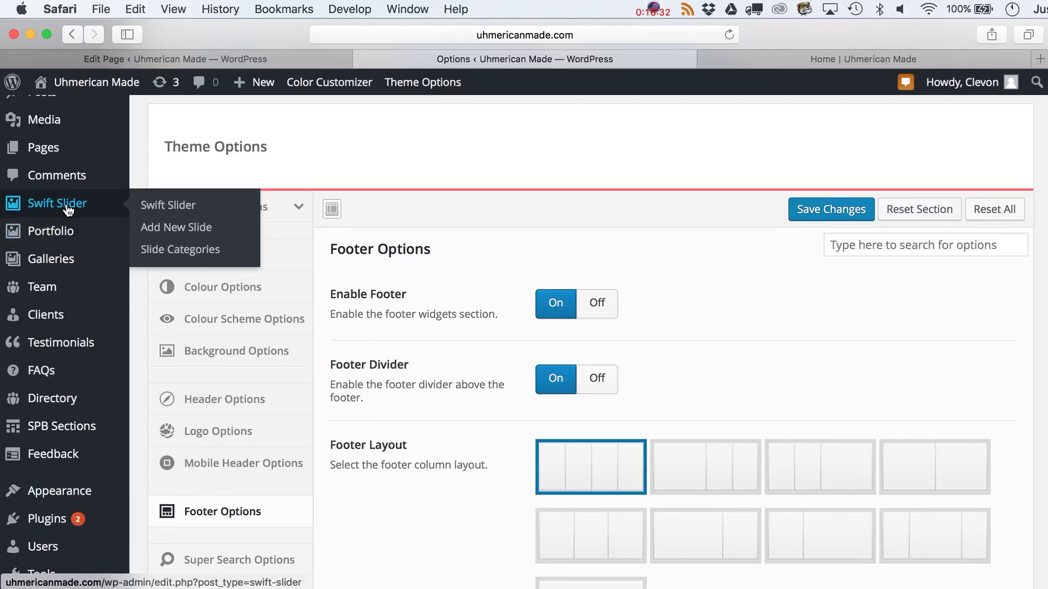
{"action": "left_click", "coordinate": [188, 235]}
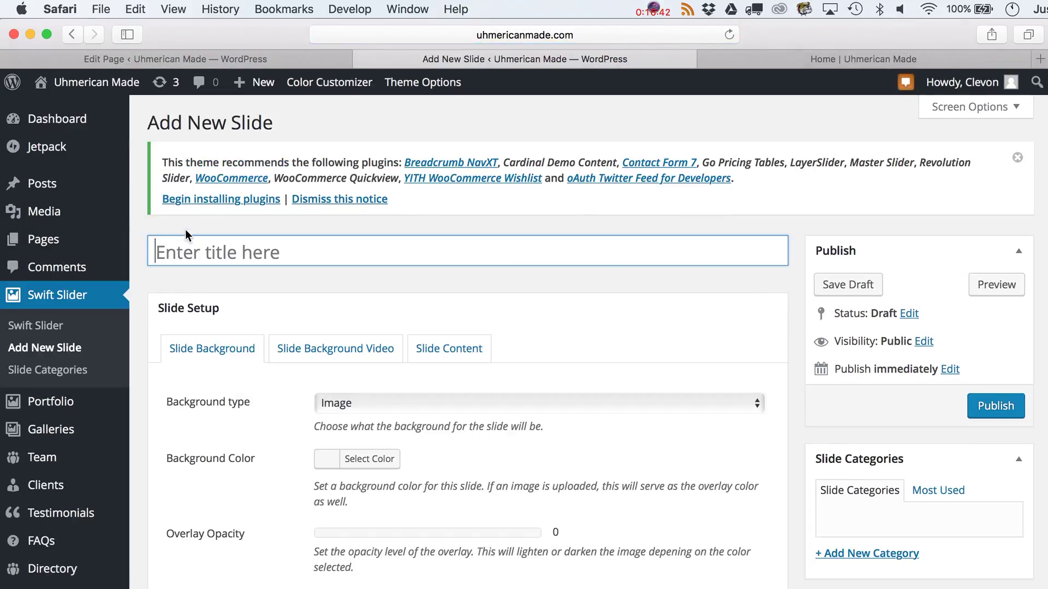
{"action": "key", "text": "shift"}
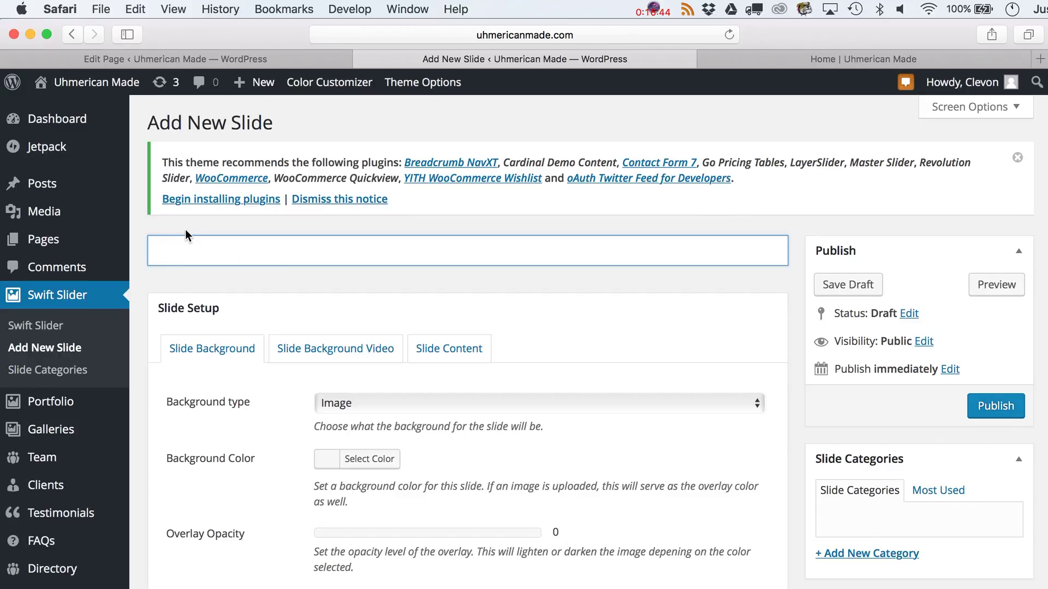
{"action": "type", "text": "American Flag"}
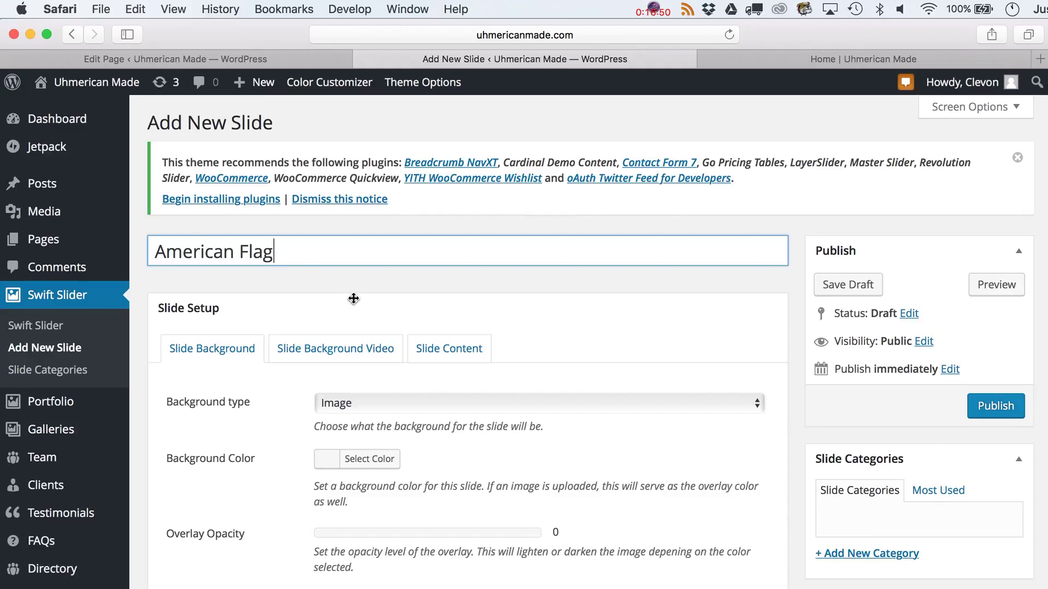
{"action": "scroll", "coordinate": [345, 282], "scroll_direction": "down", "scroll_amount": 2}
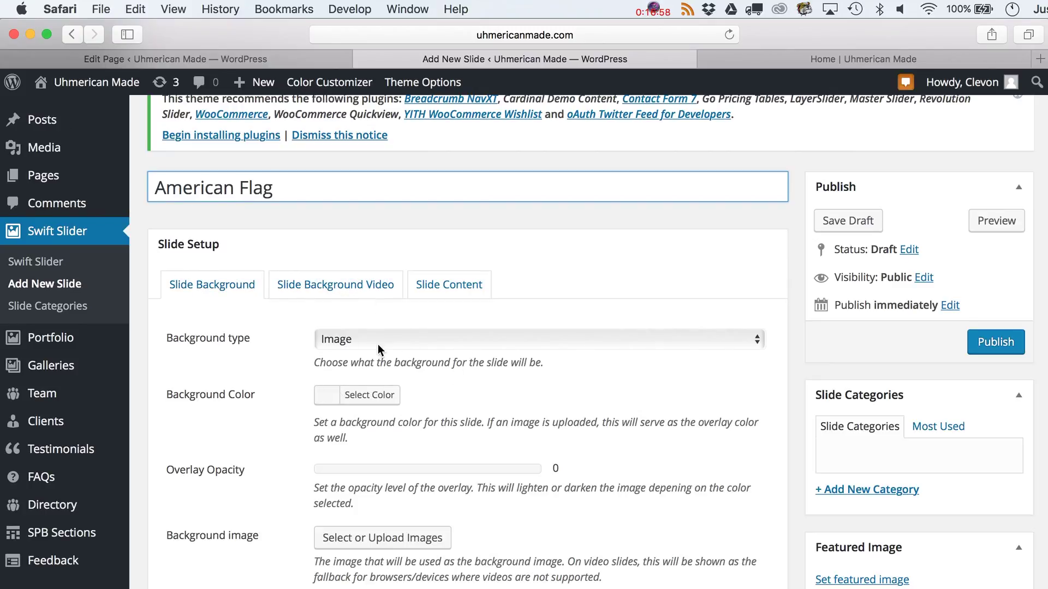
{"action": "scroll", "coordinate": [356, 413], "scroll_direction": "down", "scroll_amount": 3}
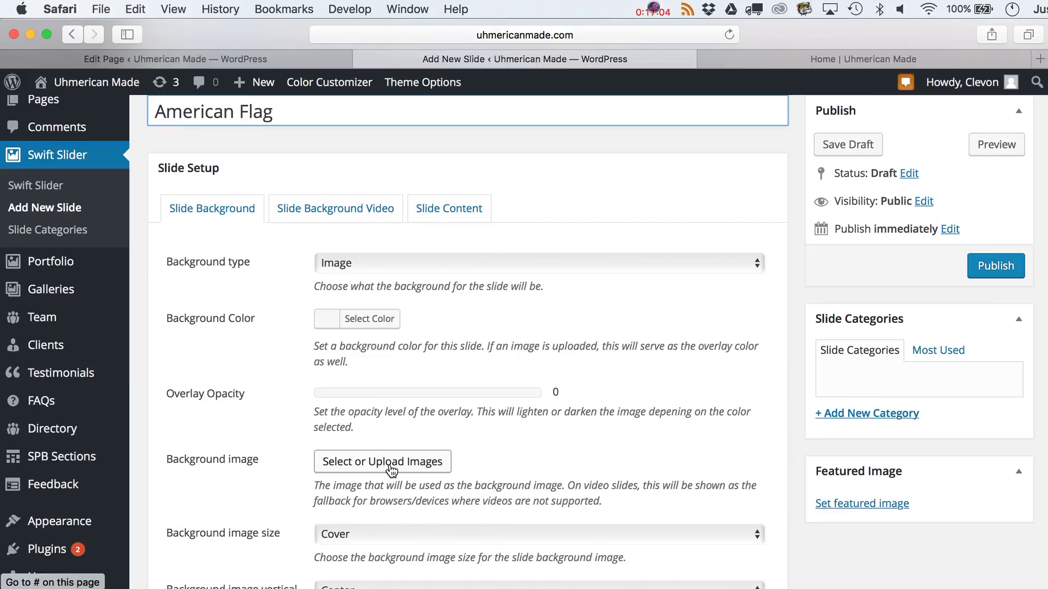
- Switch to the YouTube American flag video and set its quality to 1080p
{"action": "key", "text": "super+Tab"}
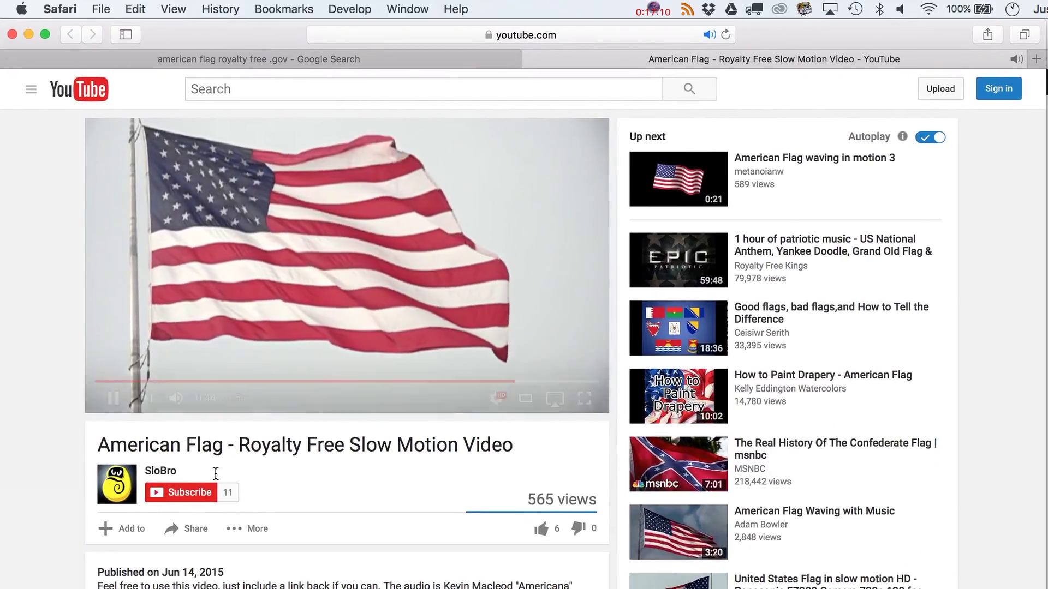
{"action": "scroll", "coordinate": [327, 441], "scroll_direction": "down", "scroll_amount": 3}
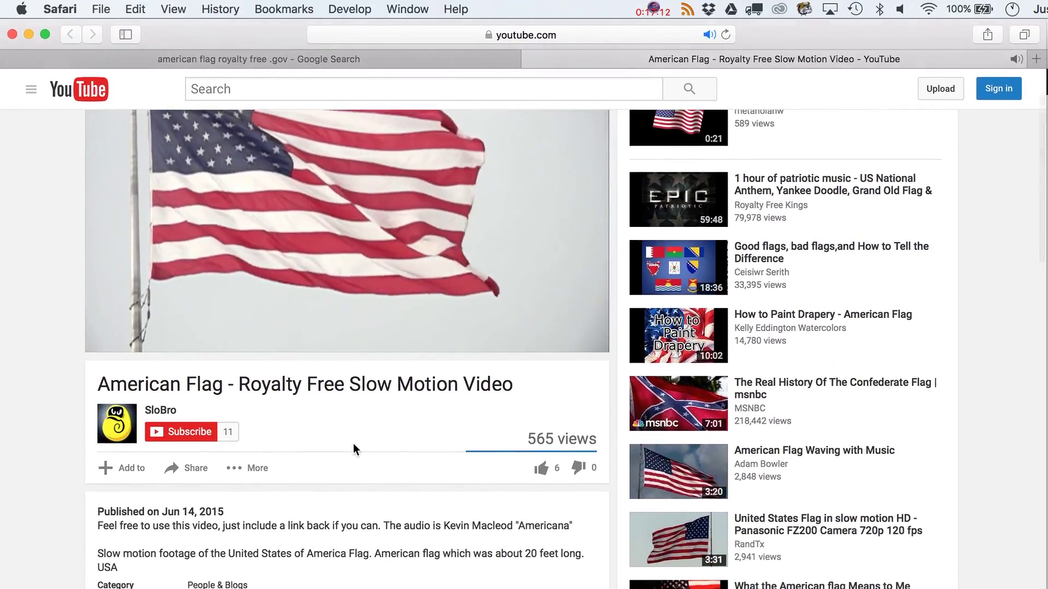
{"action": "scroll", "coordinate": [353, 443], "scroll_direction": "up", "scroll_amount": 2}
{"action": "left_click", "coordinate": [131, 374]}
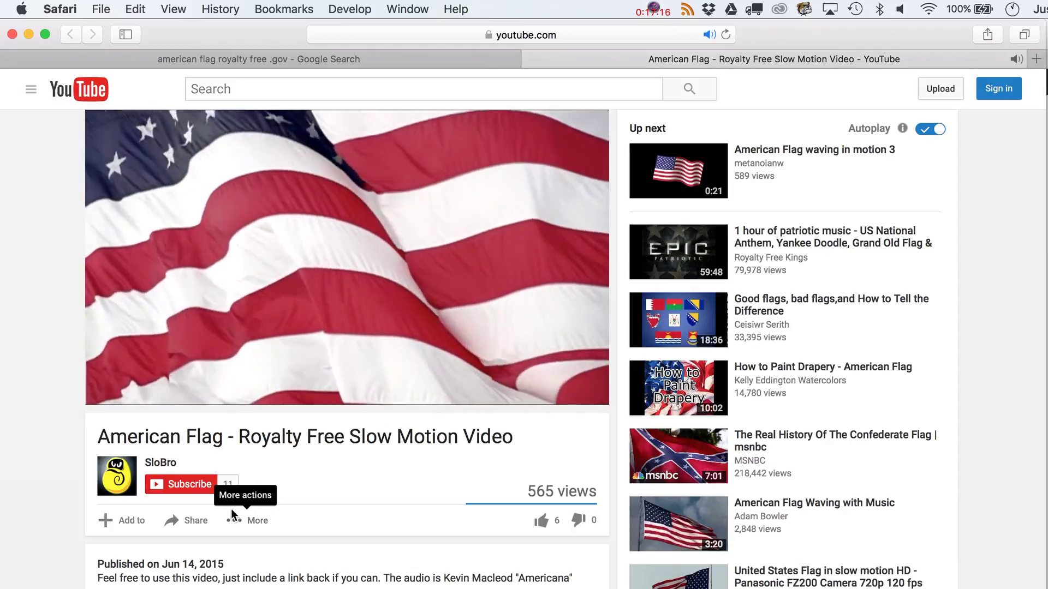
{"action": "scroll", "coordinate": [232, 509], "scroll_direction": "down", "scroll_amount": 2}
{"action": "scroll", "coordinate": [232, 508], "scroll_direction": "up", "scroll_amount": 2}
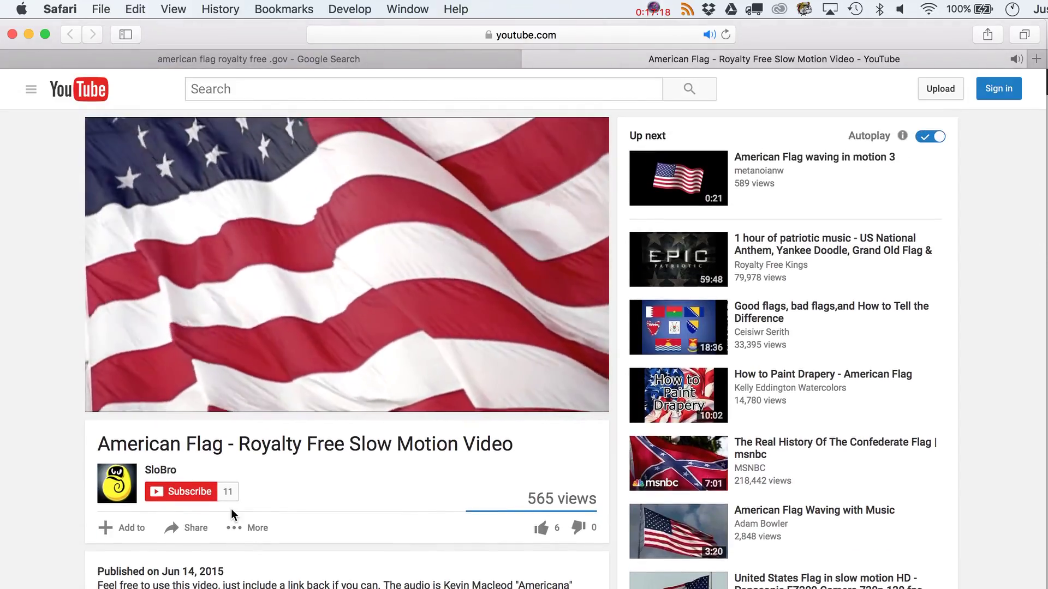
{"action": "scroll", "coordinate": [230, 509], "scroll_direction": "up", "scroll_amount": 5}
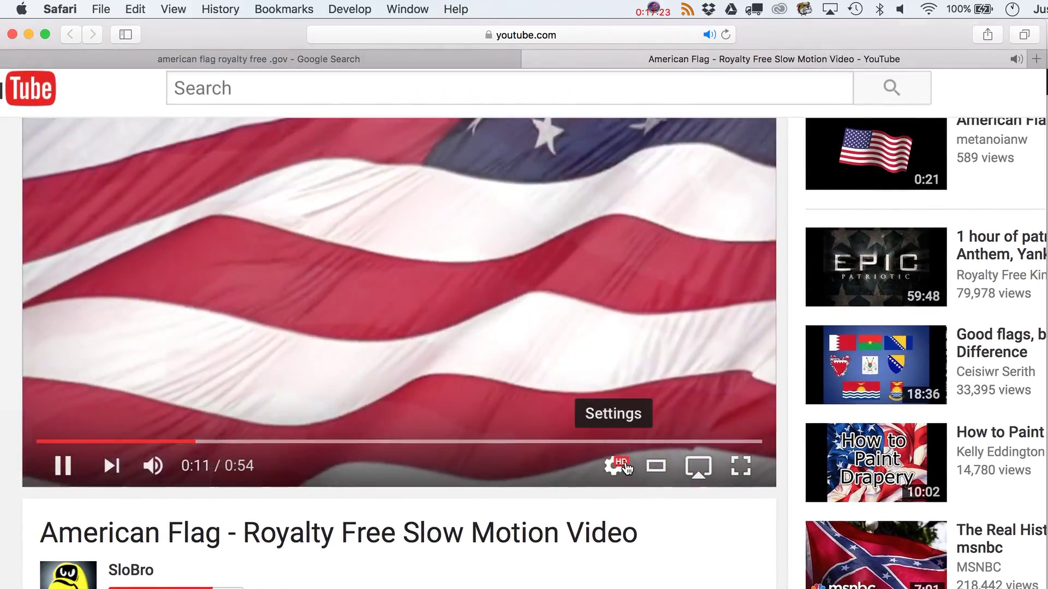
{"action": "left_click", "coordinate": [626, 468]}
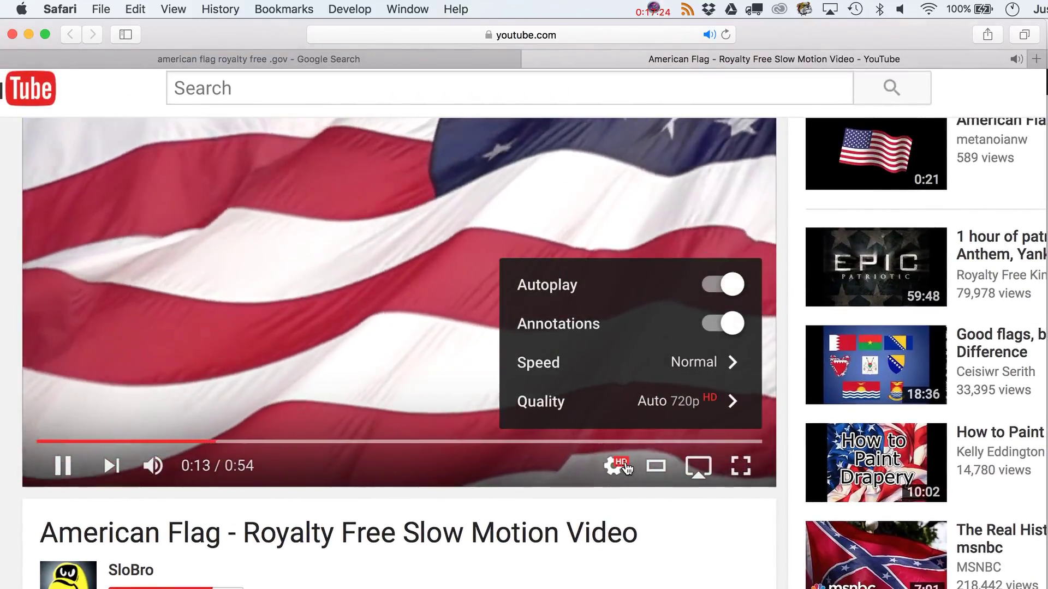
{"action": "left_click", "coordinate": [698, 405]}
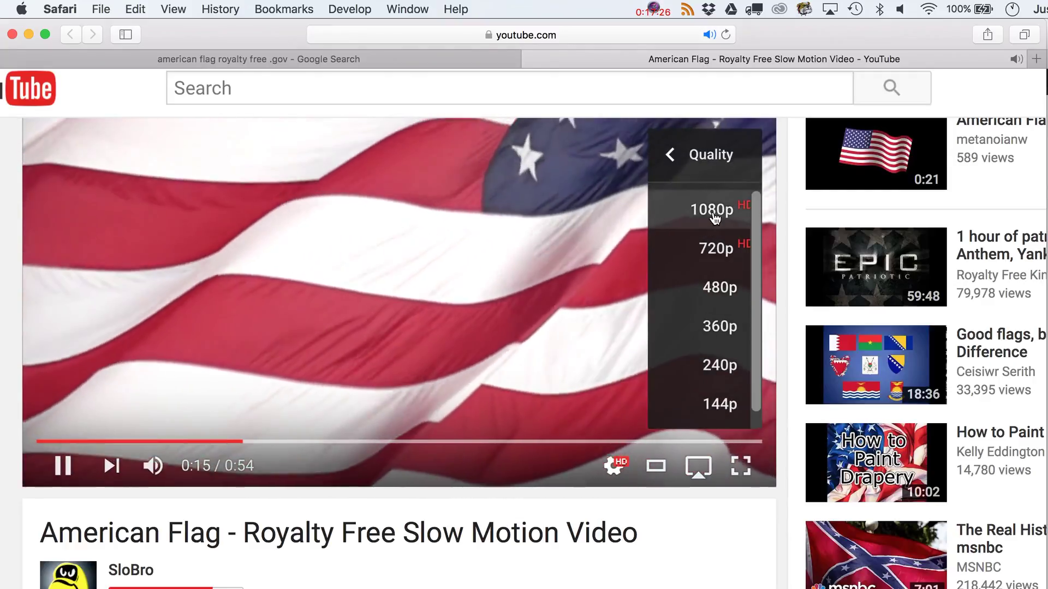
{"action": "left_click", "coordinate": [712, 216]}
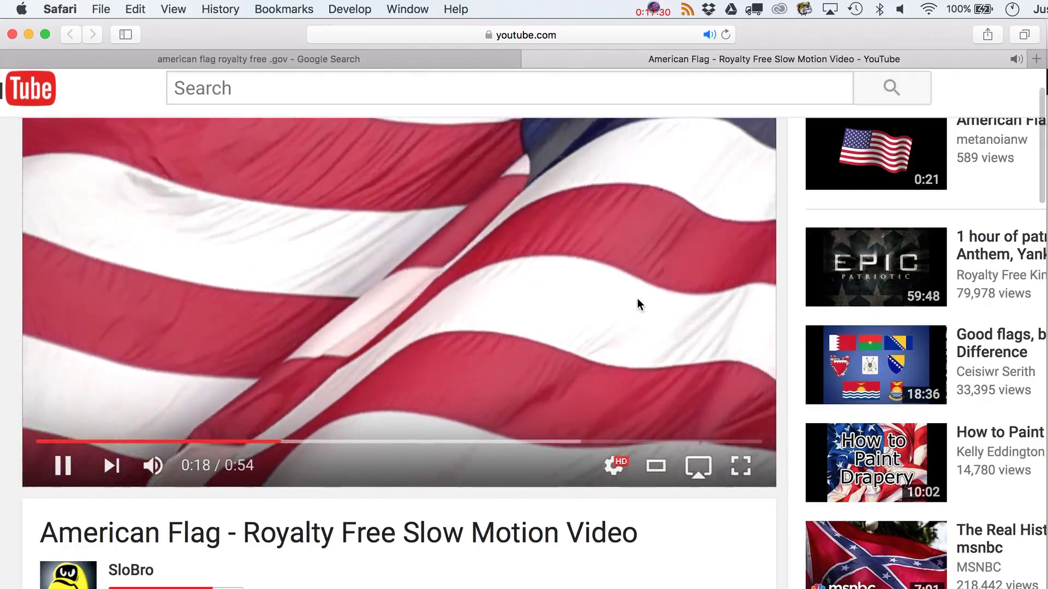
- Restart the video, screenshot the full video frame, and return to the WordPress slide editor
{"action": "left_click", "coordinate": [36, 441]}
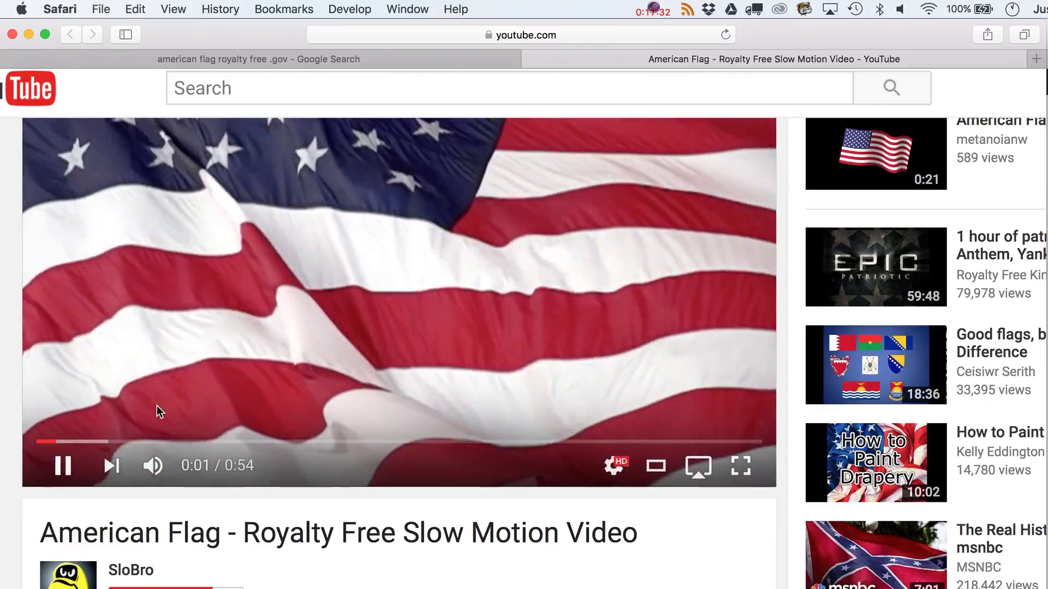
{"action": "key", "text": "super+shift+4"}
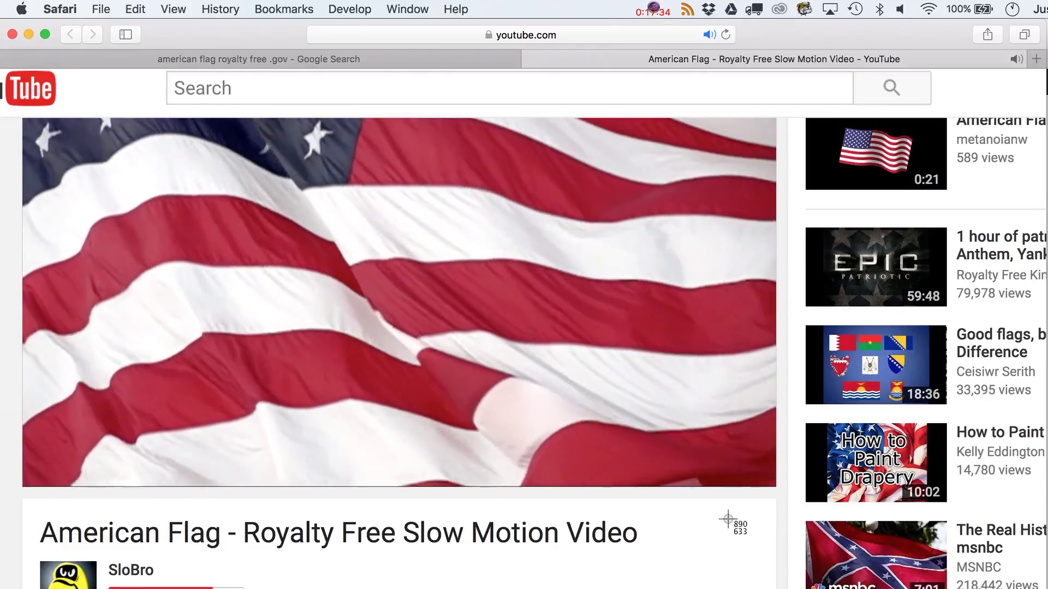
{"action": "key", "text": "Escape"}
{"action": "scroll", "coordinate": [727, 519], "scroll_direction": "up", "scroll_amount": 3}
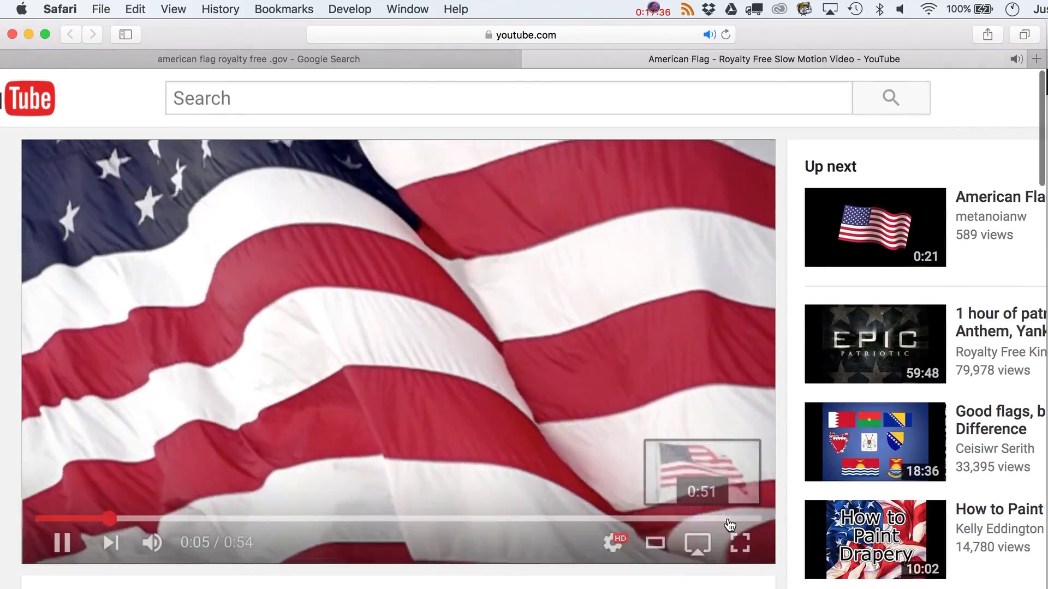
{"action": "key", "text": "super+shift+4"}
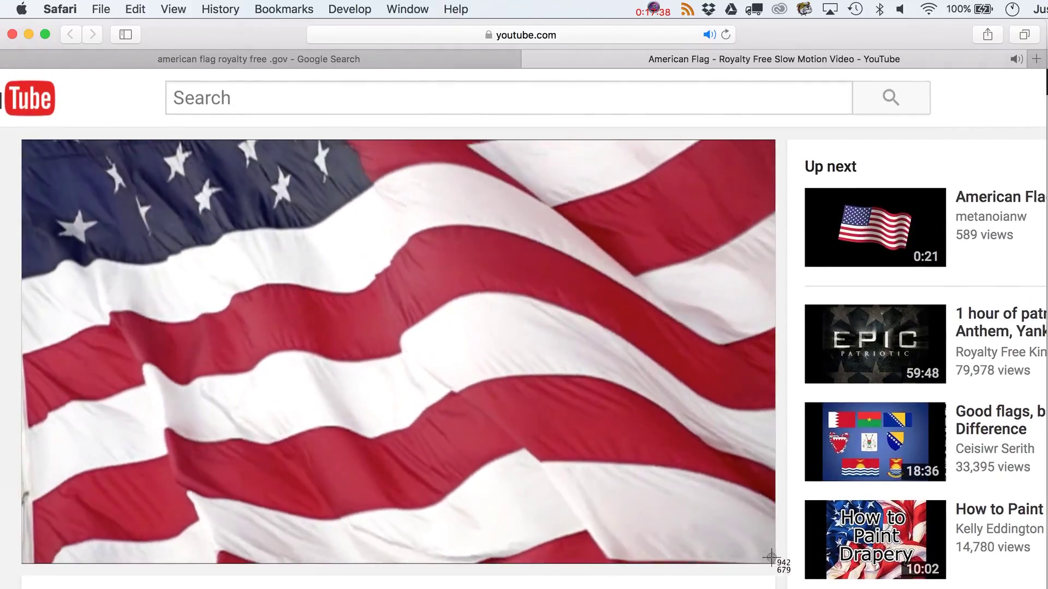
{"action": "left_click_drag", "start_coordinate": [777, 565], "coordinate": [17, 139]}
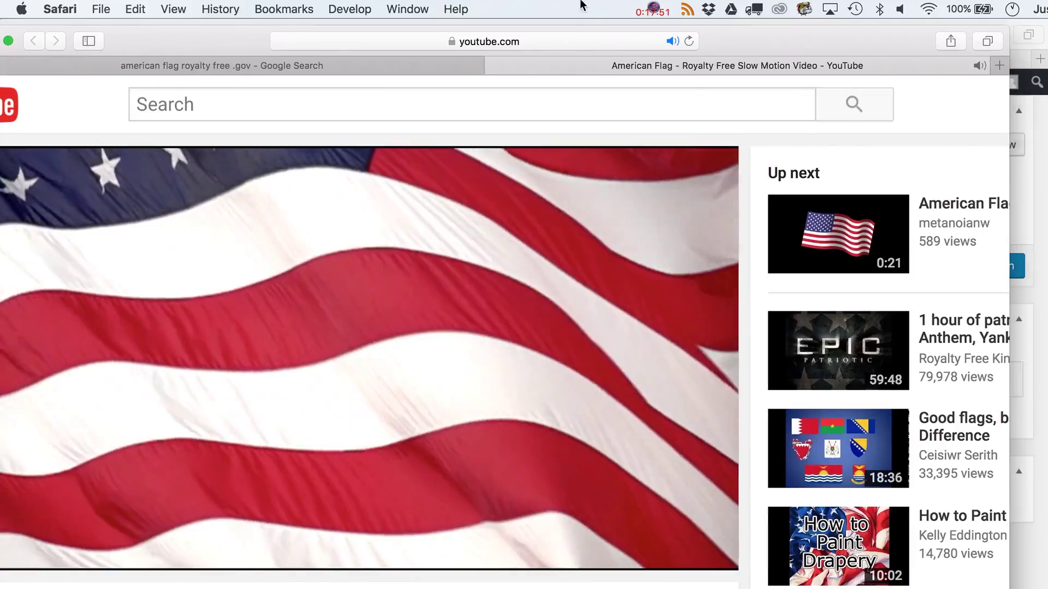
{"action": "key", "text": "super+grave"}
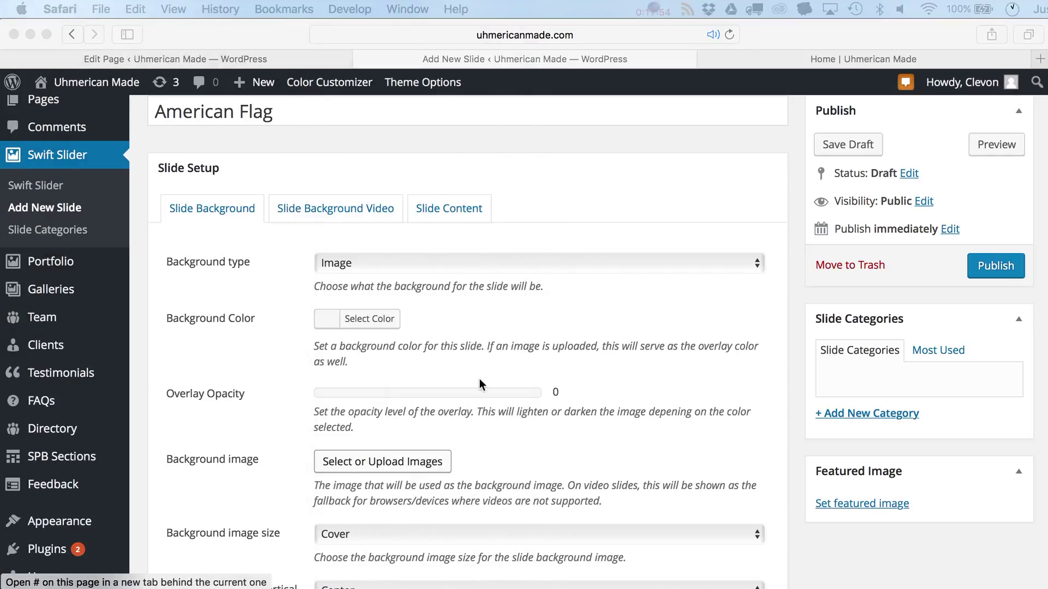
- Upload the newest Desktop Screen Shot of the flag through Select or Upload Images
{"action": "left_click", "coordinate": [417, 467]}
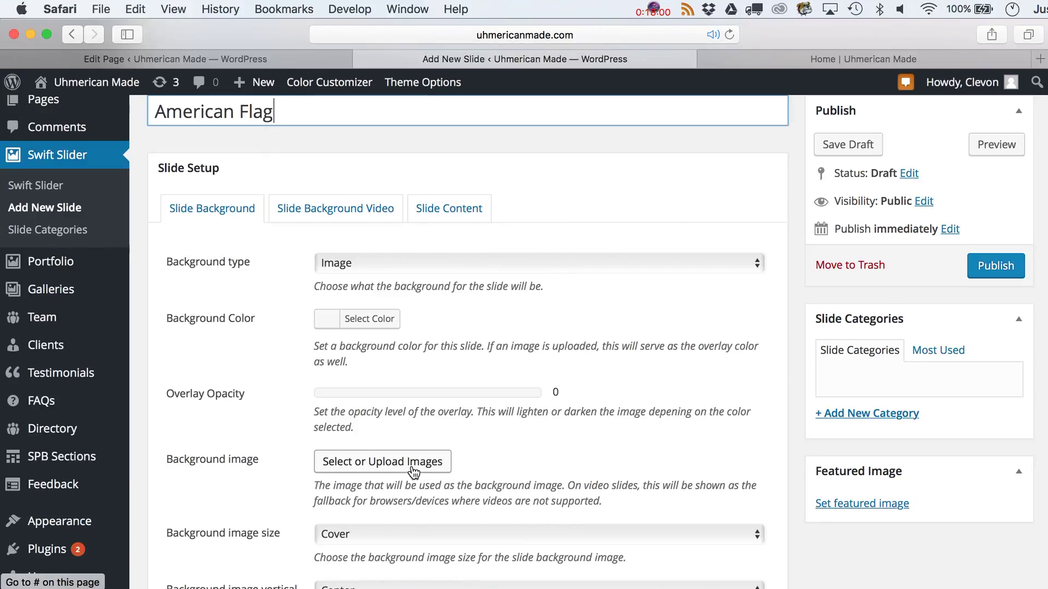
{"action": "left_click", "coordinate": [417, 467]}
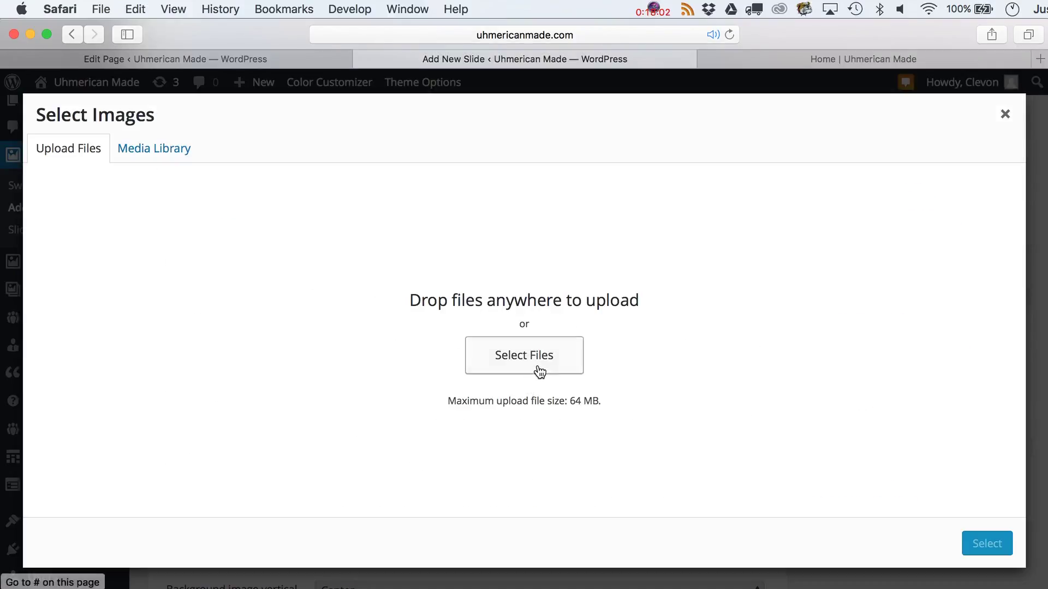
{"action": "left_click", "coordinate": [540, 371]}
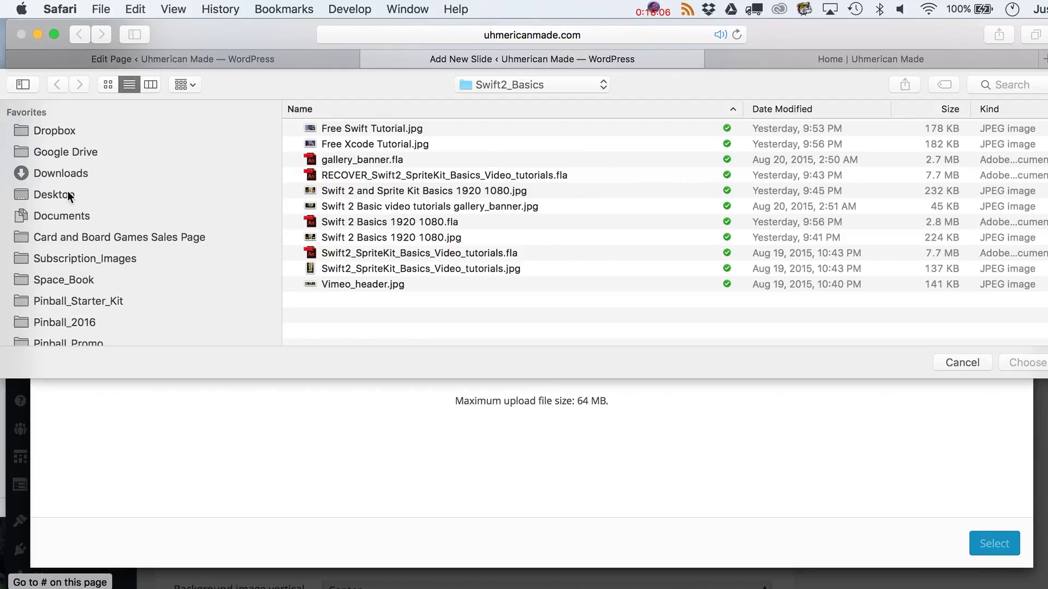
{"action": "left_click", "coordinate": [69, 191]}
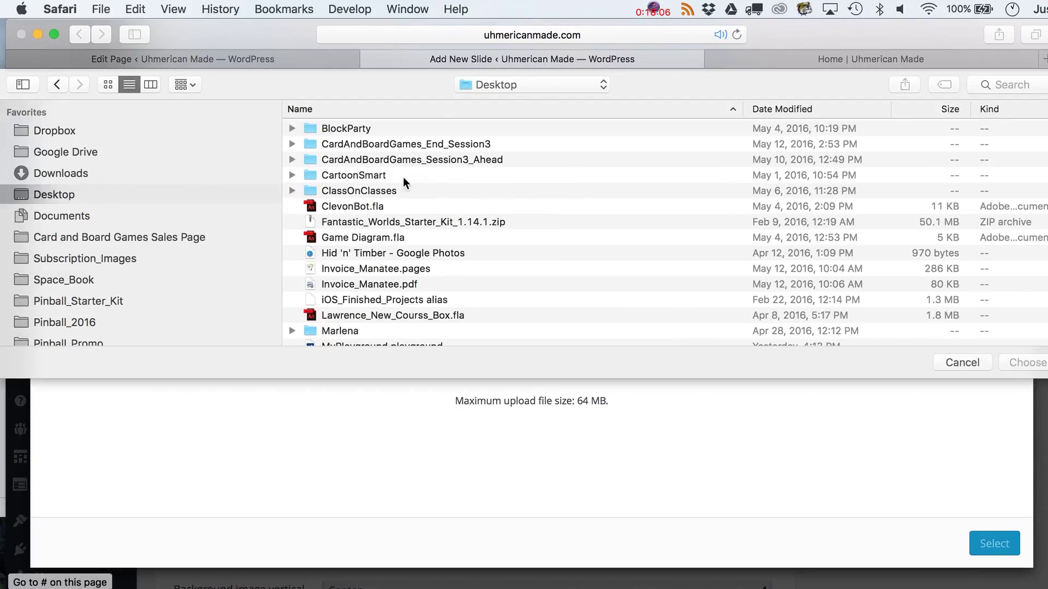
{"action": "left_click", "coordinate": [795, 109]}
{"action": "double_click", "coordinate": [422, 129]}
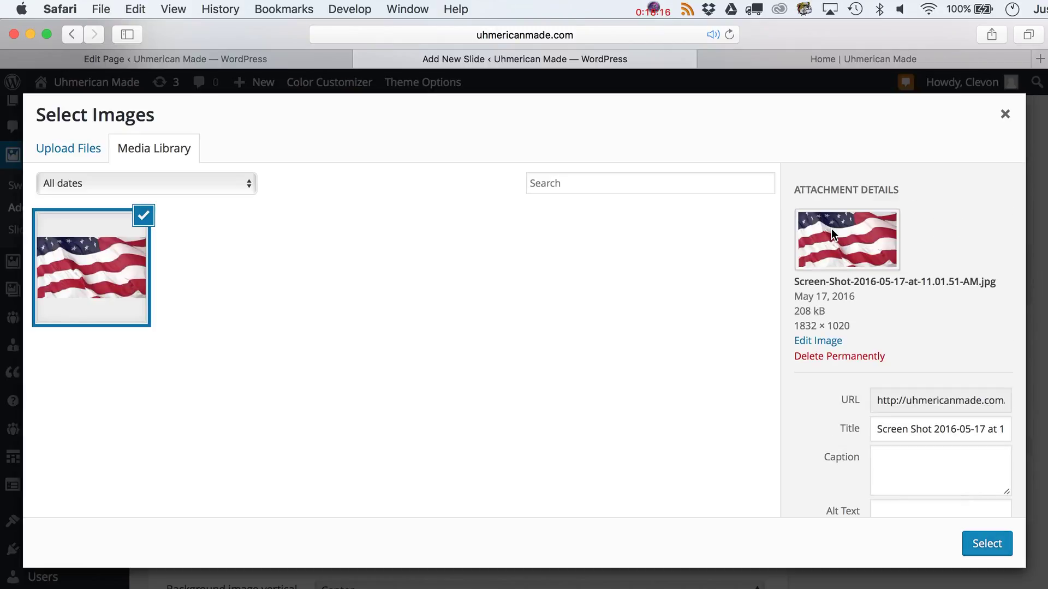
- Title the flag image 'American Flag' and use the same text as its alt text
{"action": "left_click", "coordinate": [910, 431]}
{"action": "key", "text": "super+a"}
{"action": "type", "text": "Ame"}
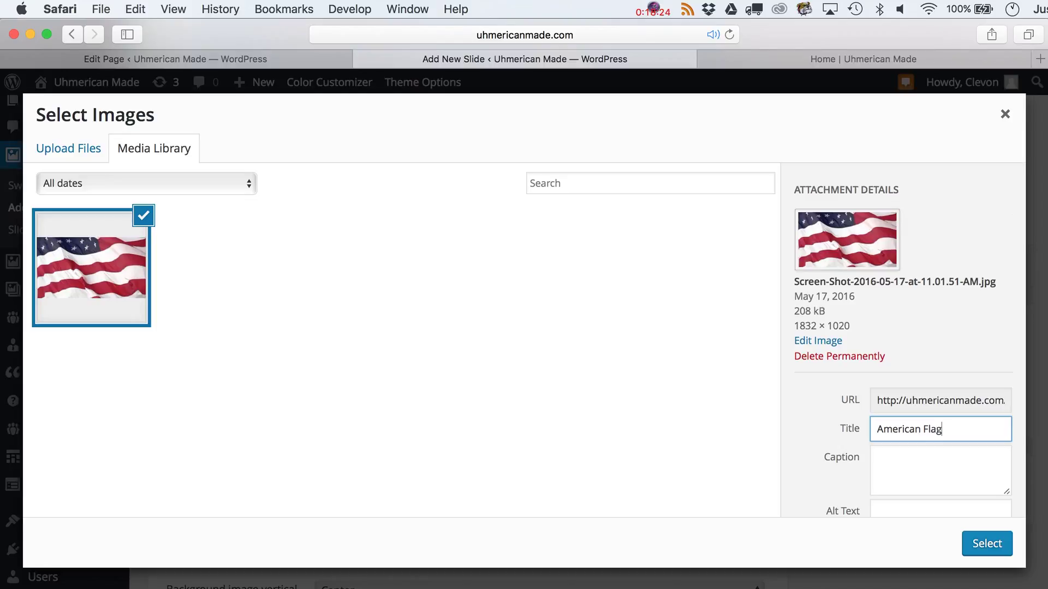
{"action": "scroll", "coordinate": [965, 444], "scroll_direction": "down", "scroll_amount": 2}
{"action": "key", "text": "super+a"}
{"action": "key", "text": "super+c"}
{"action": "left_click", "coordinate": [969, 458]}
{"action": "key", "text": "super+v"}
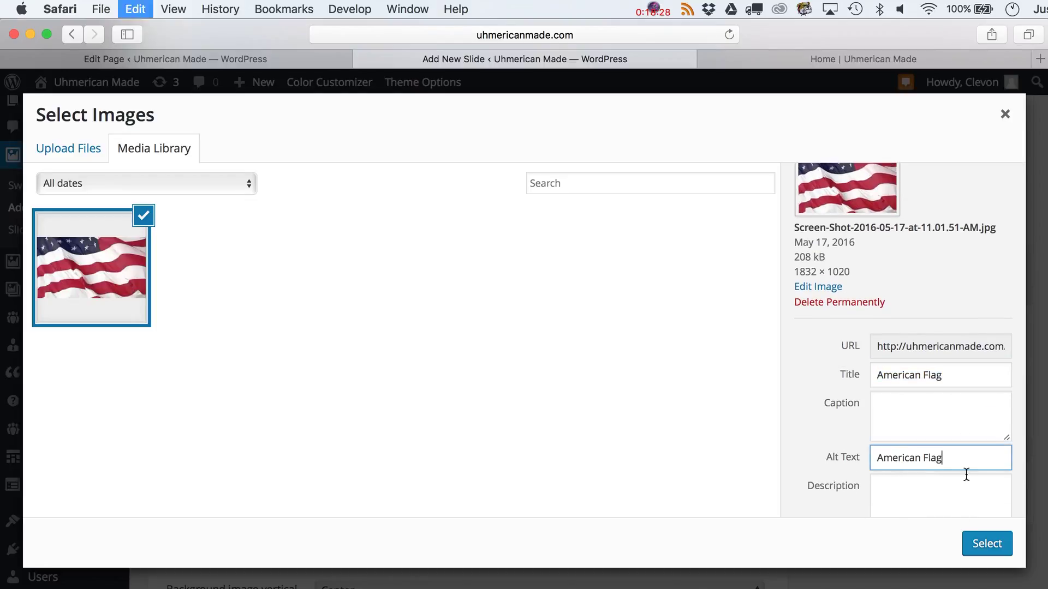
- Set the flag image as the slide background and publish the American Flag slide
{"action": "left_click", "coordinate": [987, 543]}
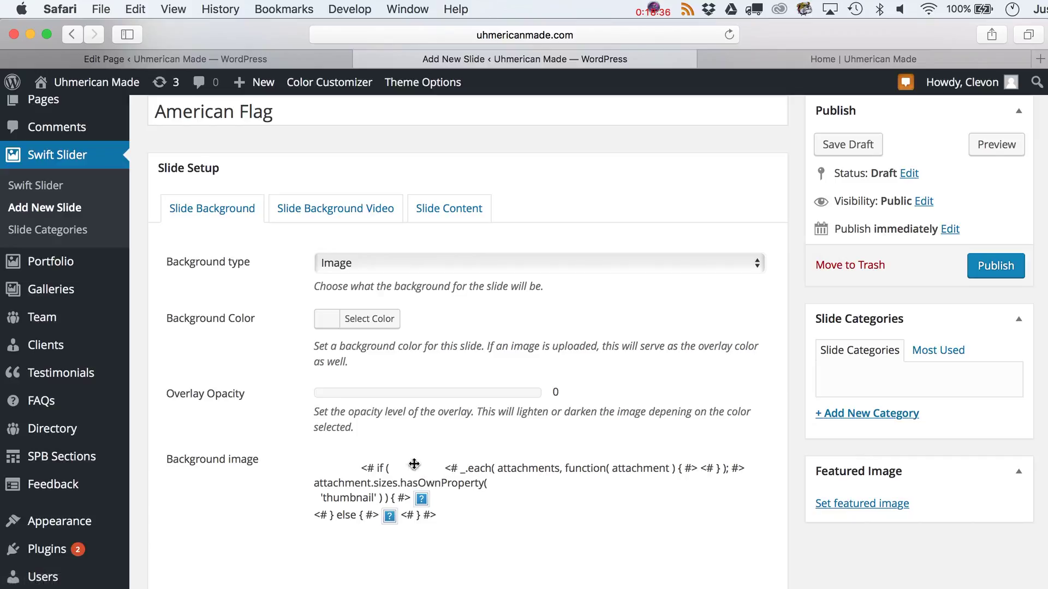
{"action": "mouse_move", "coordinate": [401, 491]}
{"action": "left_click_drag", "start_coordinate": [401, 491], "coordinate": [556, 443]}
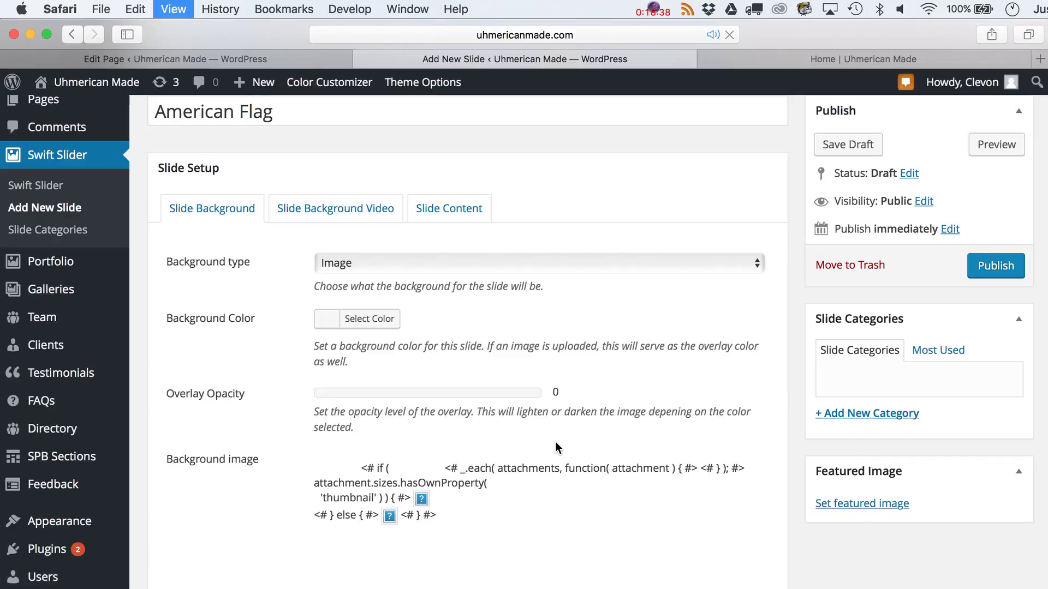
{"action": "left_click", "coordinate": [607, 260]}
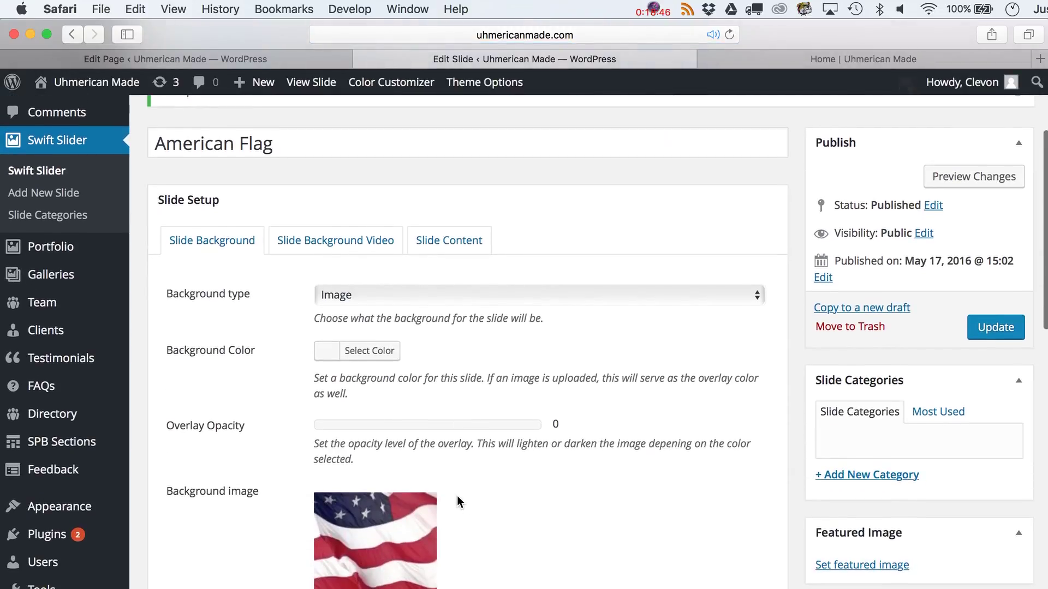
{"action": "scroll", "coordinate": [452, 453], "scroll_direction": "down", "scroll_amount": 5}
{"action": "scroll", "coordinate": [448, 407], "scroll_direction": "up", "scroll_amount": 4}
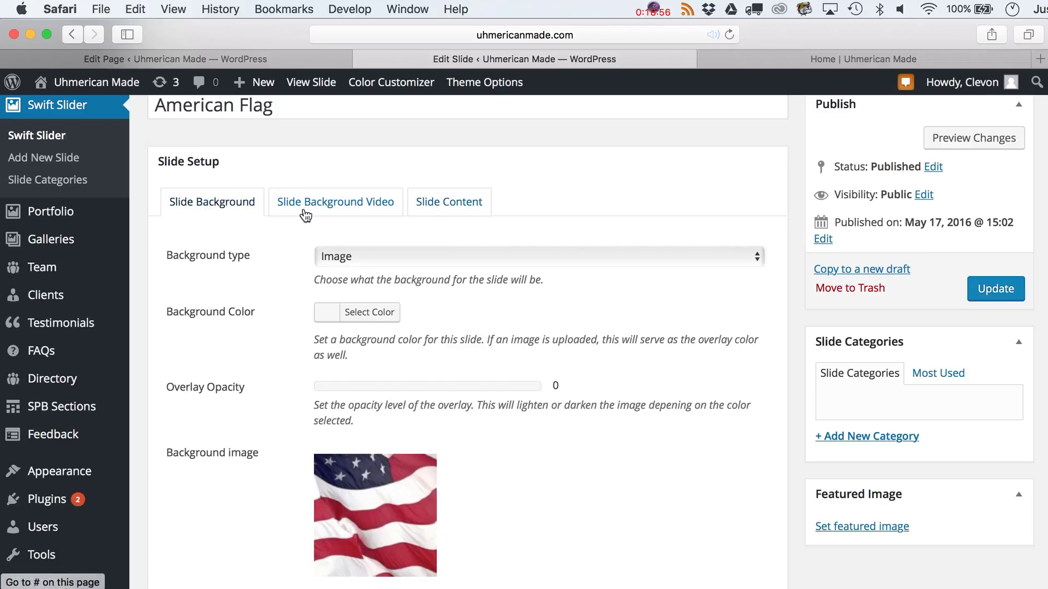
- Enter 'Uhmerican Made' as the slide's Caption Title and update the slide
{"action": "left_click", "coordinate": [458, 203]}
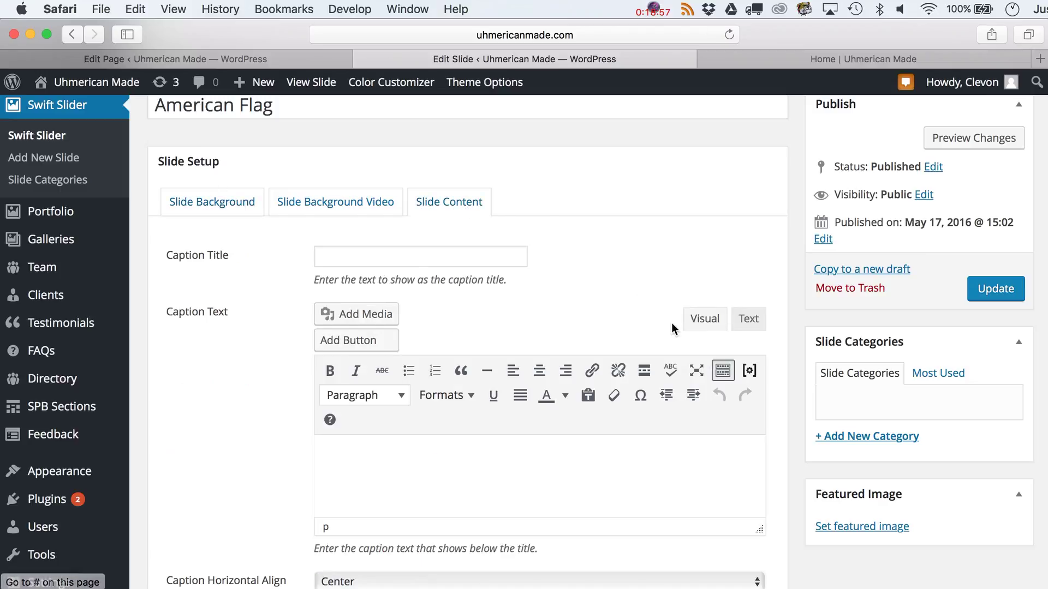
{"action": "left_click", "coordinate": [498, 260]}
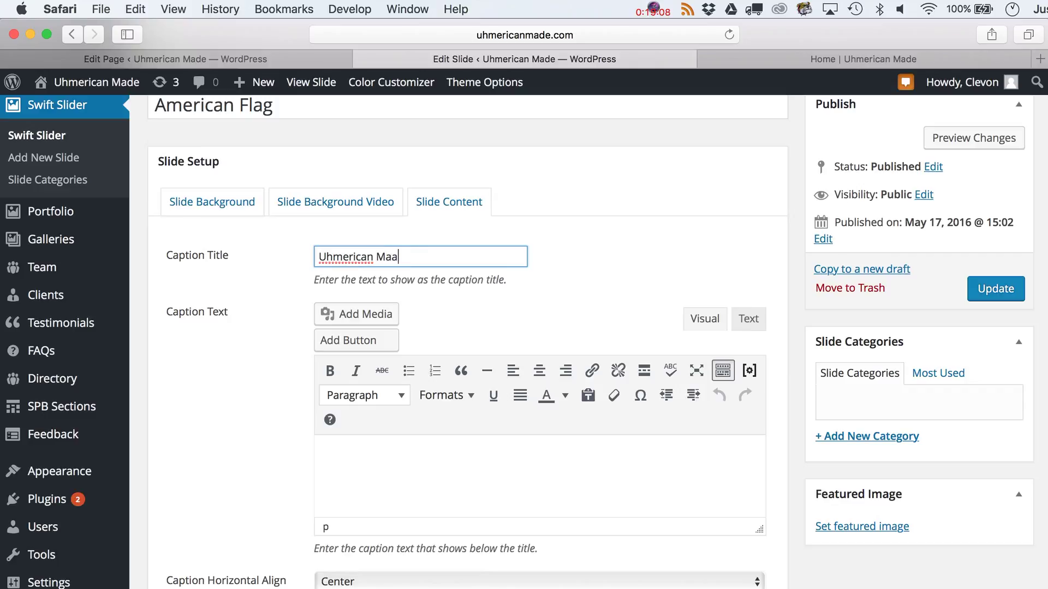
{"action": "left_click", "coordinate": [517, 459]}
{"action": "scroll", "coordinate": [551, 468], "scroll_direction": "down", "scroll_amount": 3}
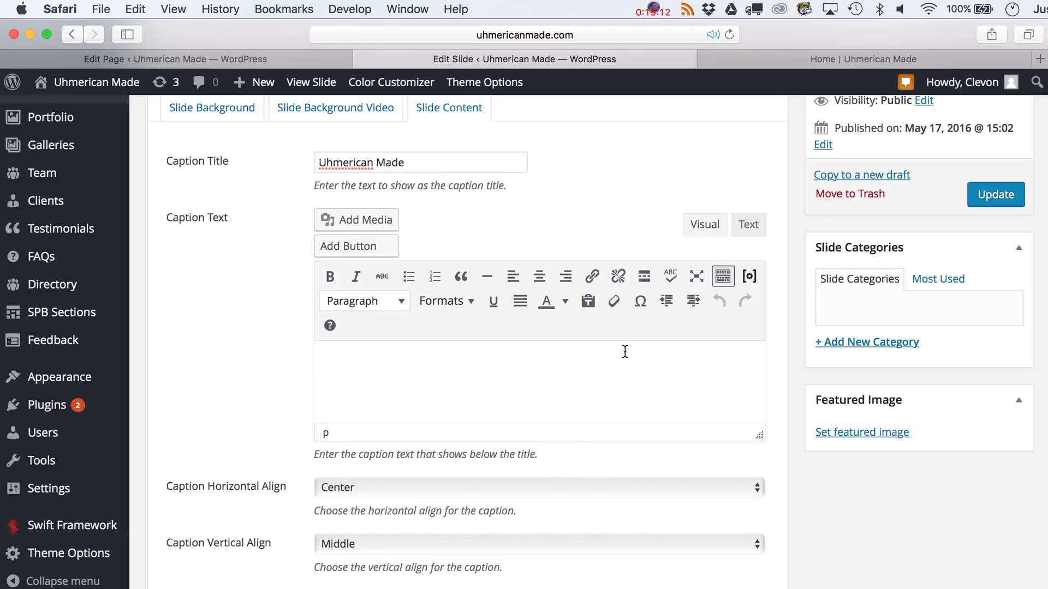
{"action": "left_click", "coordinate": [481, 166]}
{"action": "left_click", "coordinate": [996, 196]}
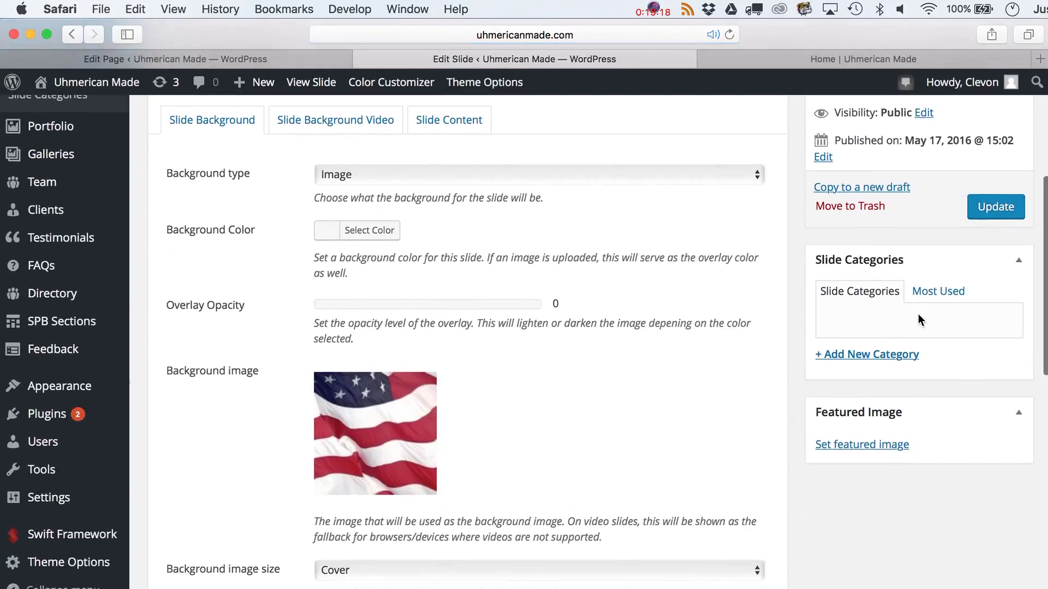
- Create a 'HomepageFlag' slide category, tick it, and update the American Flag slide
{"action": "scroll", "coordinate": [917, 316], "scroll_direction": "down", "scroll_amount": 2}
{"action": "left_click", "coordinate": [914, 325]}
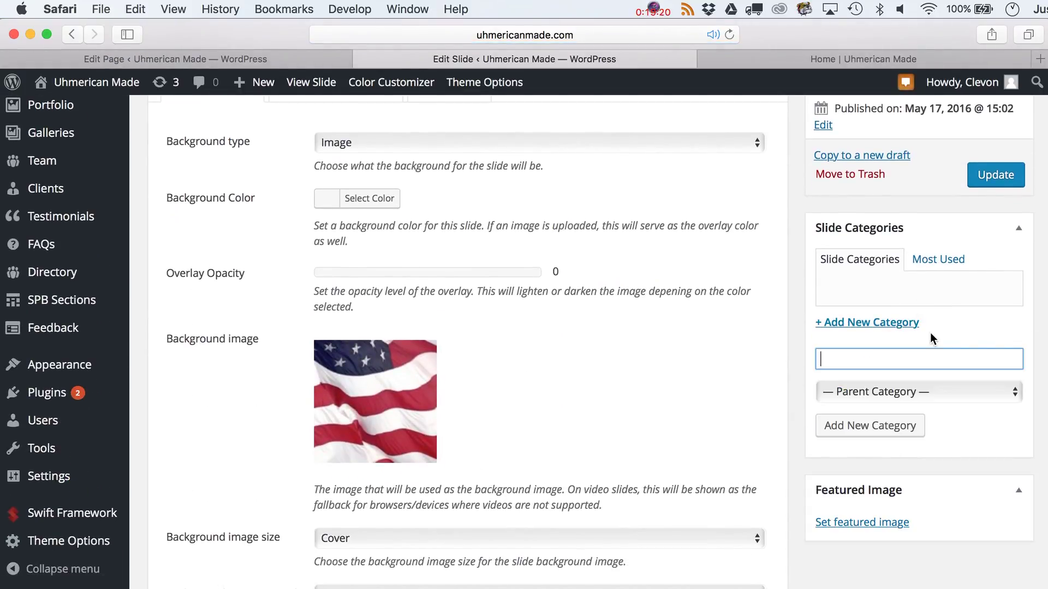
{"action": "type", "text": "Home"}
{"action": "key", "text": "BackSpace"}
{"action": "key", "text": "Delete"}
{"action": "type", "text": "epageFlag"}
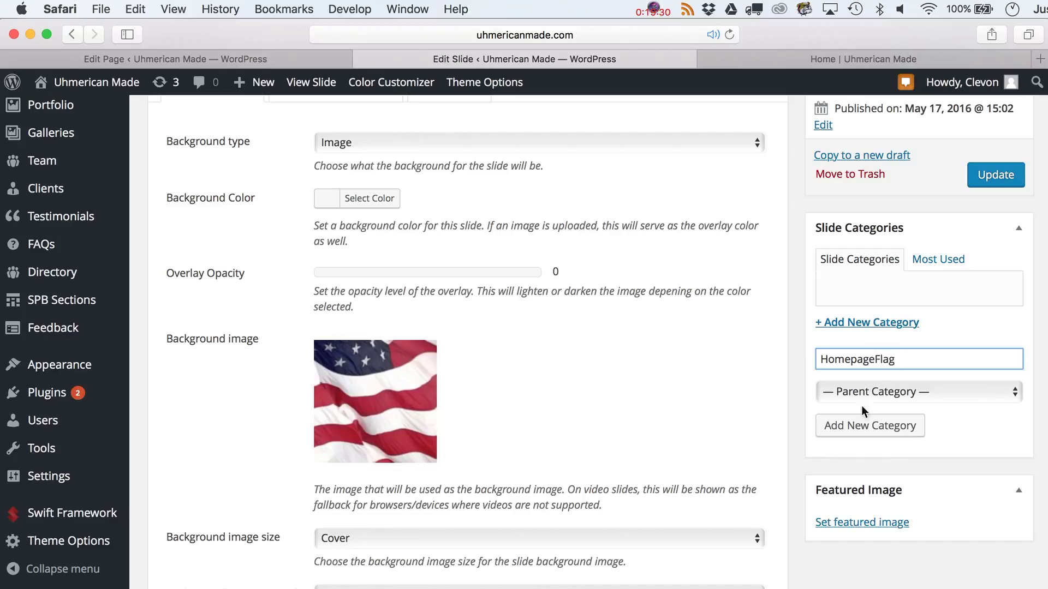
{"action": "left_click", "coordinate": [859, 431]}
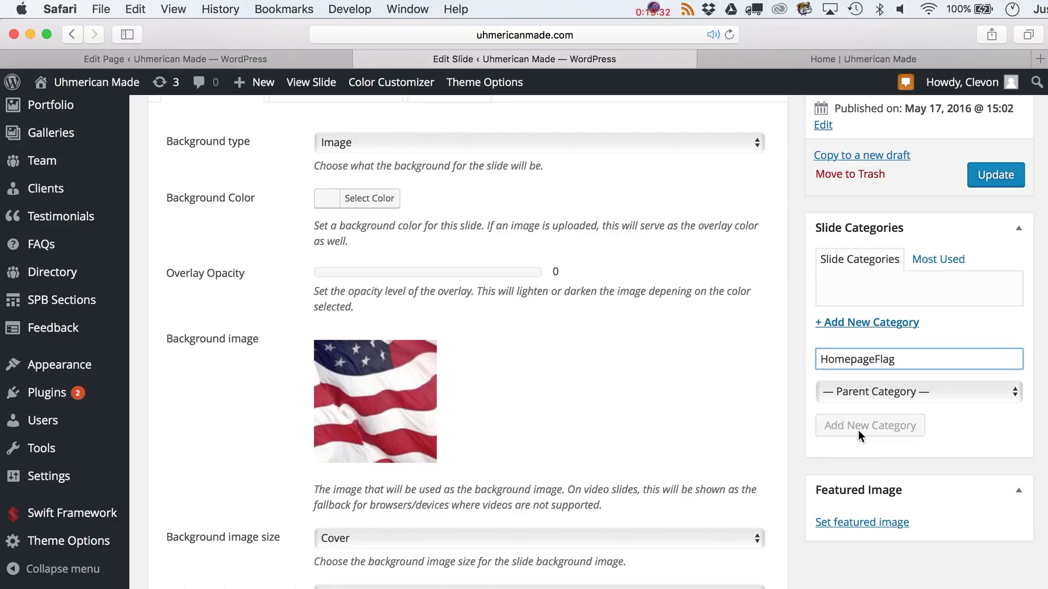
{"action": "left_click", "coordinate": [994, 173]}
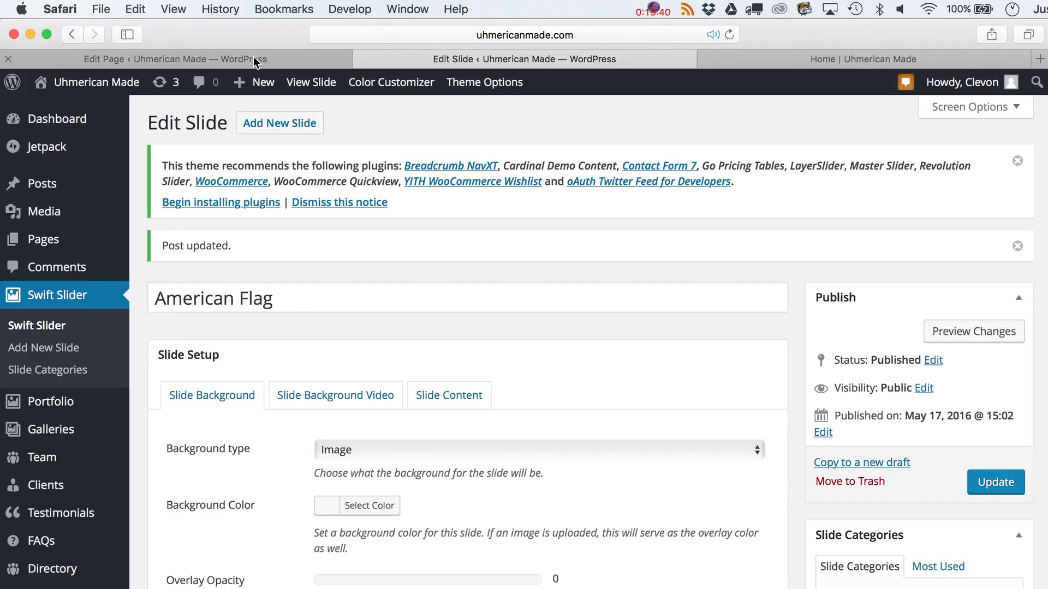
- Switch to the Home page editor and reload it
{"action": "left_click", "coordinate": [254, 57]}
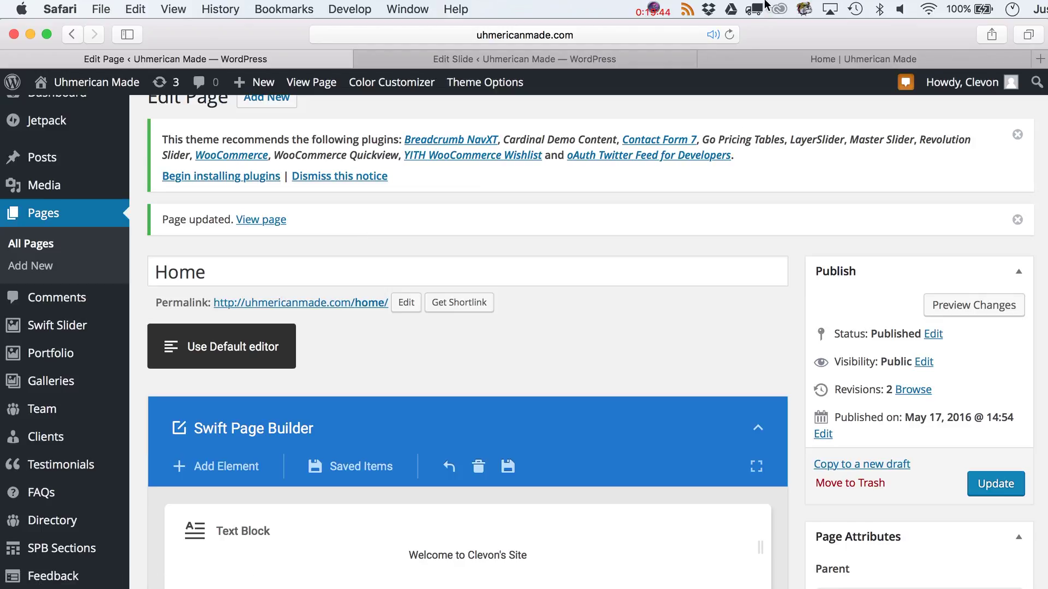
{"action": "left_click", "coordinate": [729, 35]}
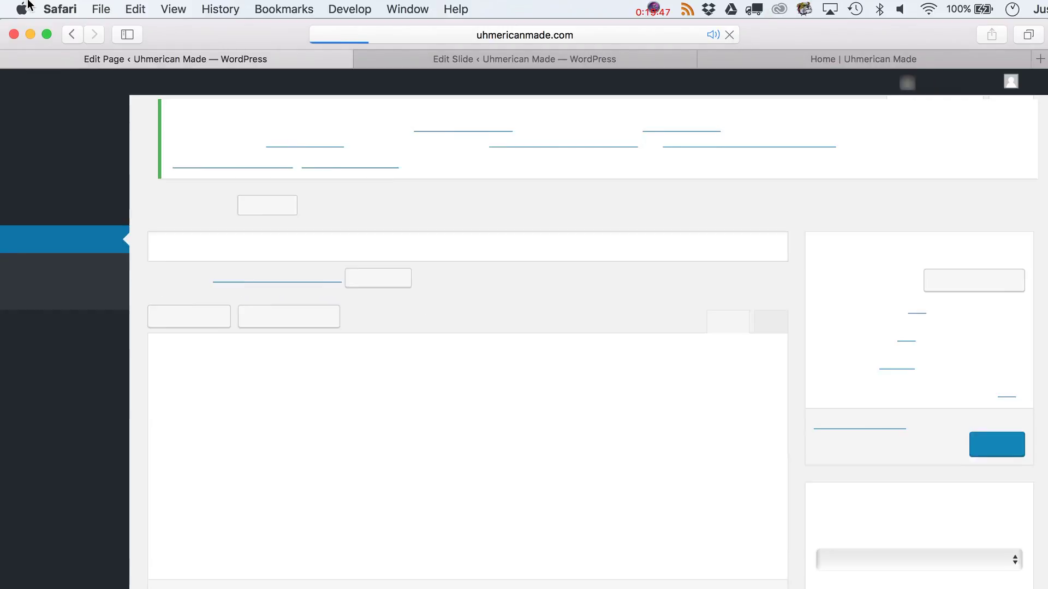
{"action": "key", "text": "super+grave"}
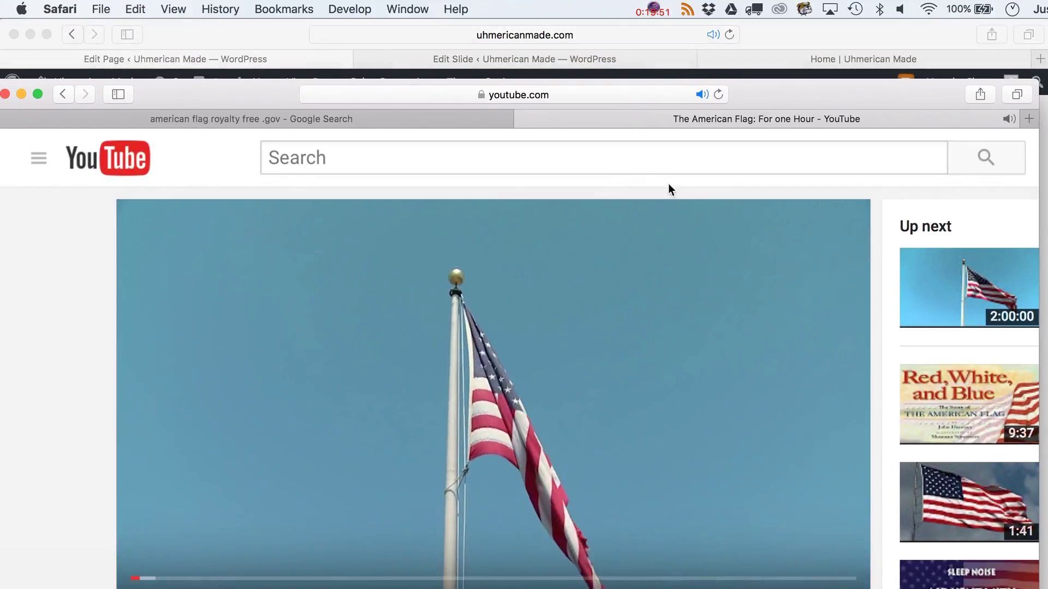
{"action": "key", "text": "super+grave"}
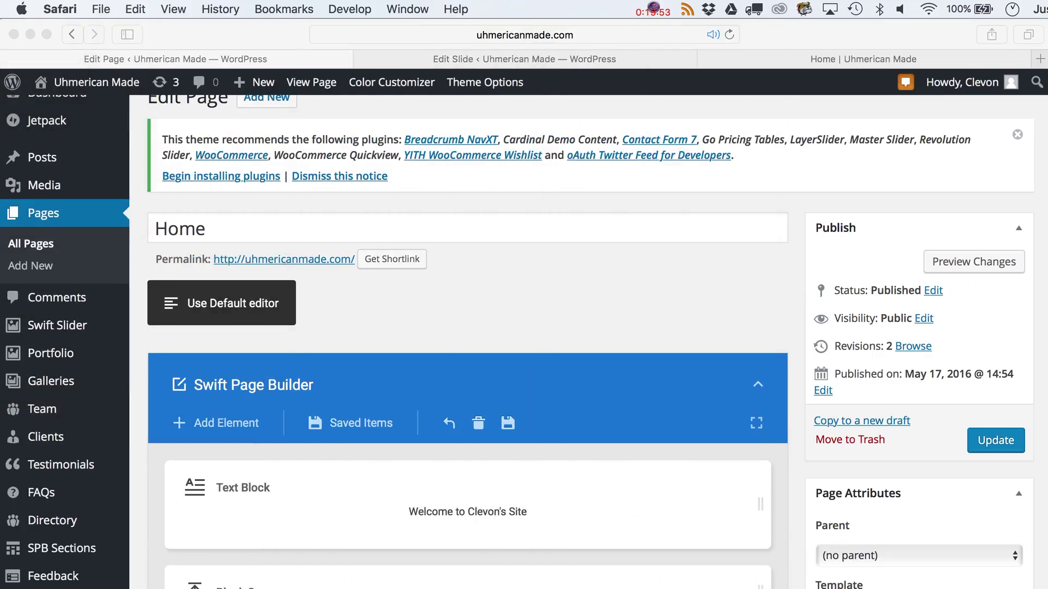
- Show the Page Header / Slider options, with Page Slider still None, and check Screen Options
{"action": "scroll", "coordinate": [479, 299], "scroll_direction": "down", "scroll_amount": 3}
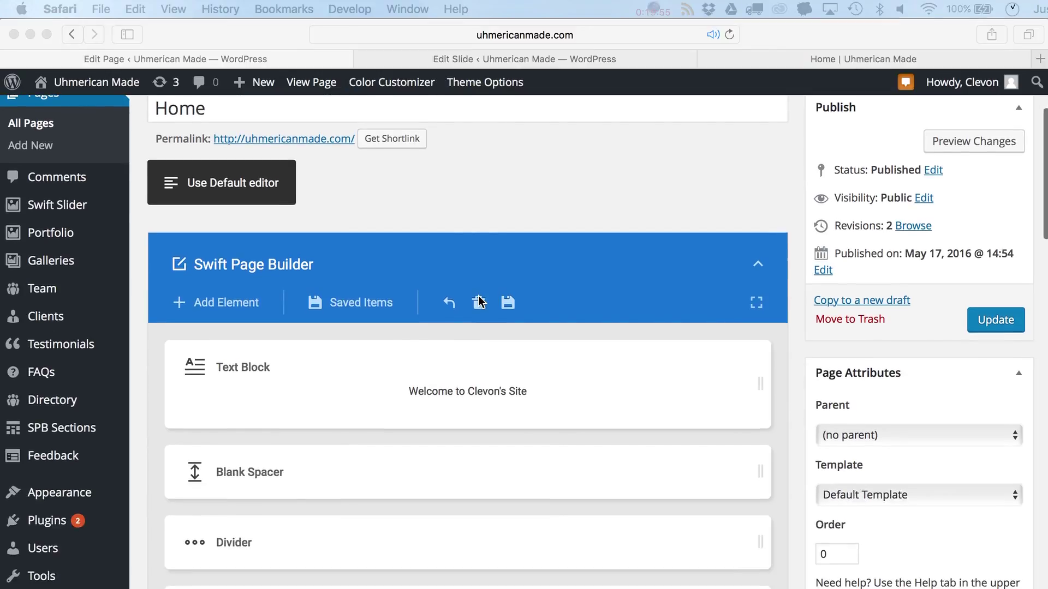
{"action": "scroll", "coordinate": [480, 301], "scroll_direction": "down", "scroll_amount": 6}
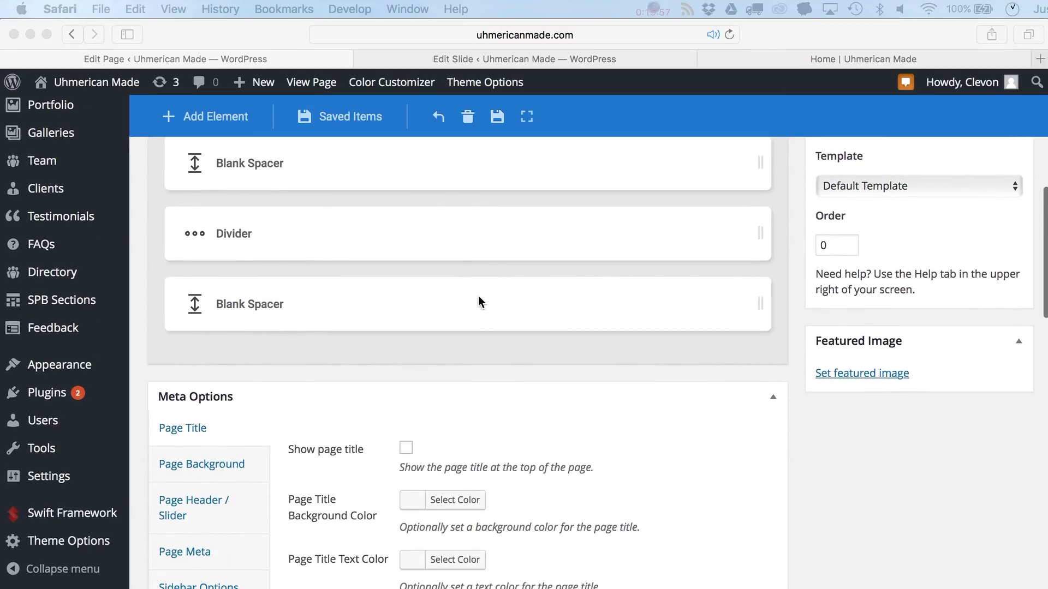
{"action": "scroll", "coordinate": [478, 301], "scroll_direction": "down", "scroll_amount": 3}
{"action": "left_click", "coordinate": [199, 413]}
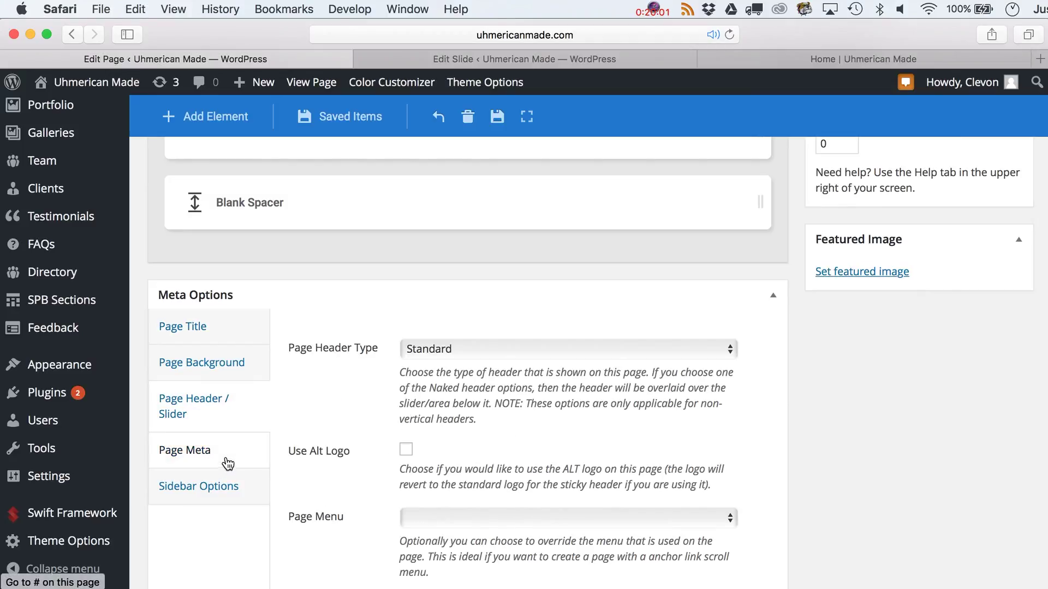
{"action": "left_click", "coordinate": [196, 366]}
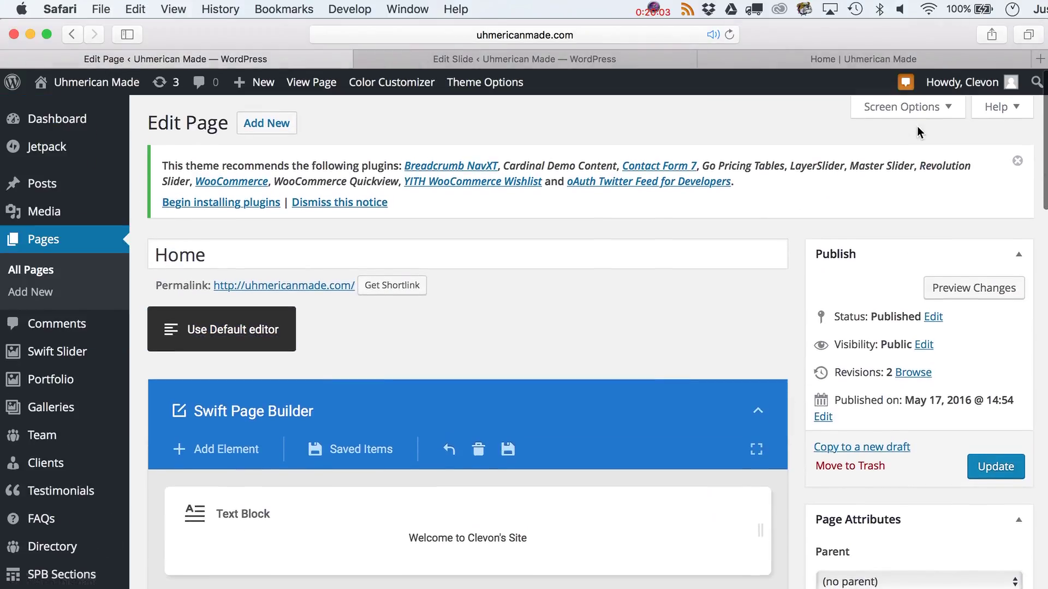
{"action": "left_click", "coordinate": [952, 109]}
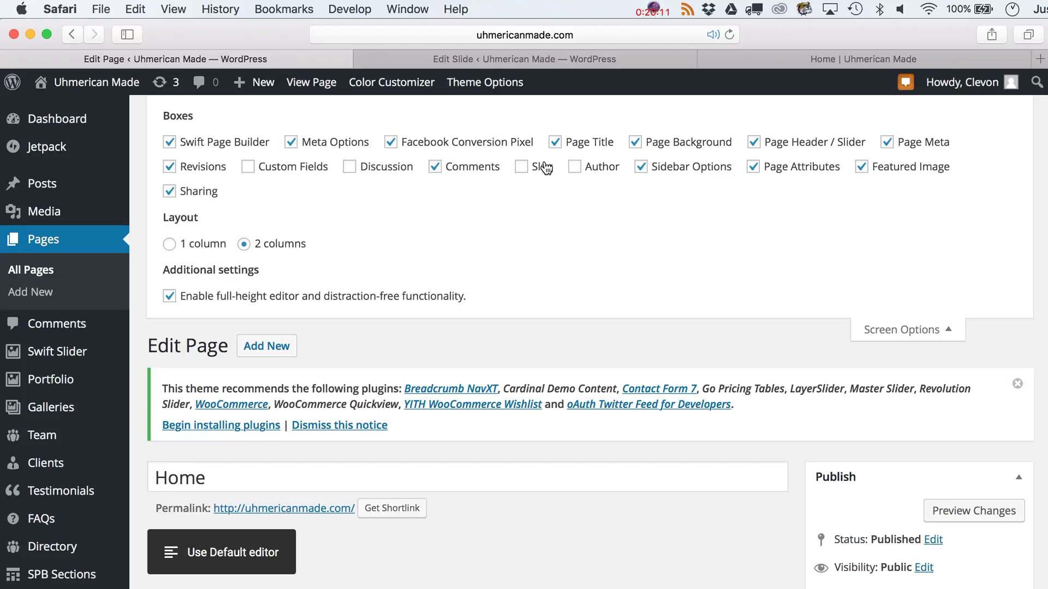
{"action": "left_click", "coordinate": [928, 334]}
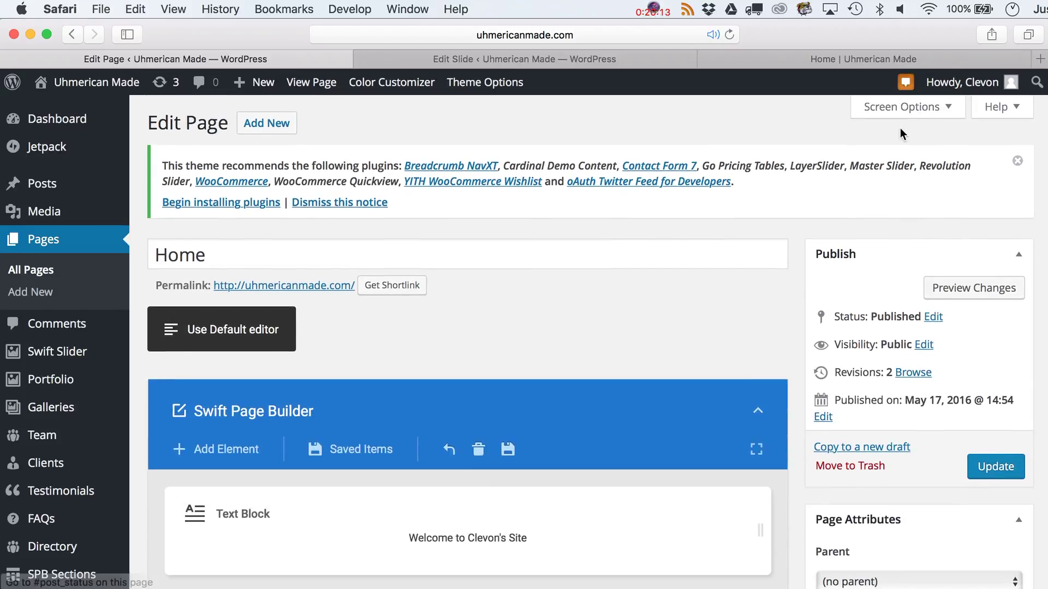
{"action": "scroll", "coordinate": [655, 293], "scroll_direction": "down", "scroll_amount": 15}
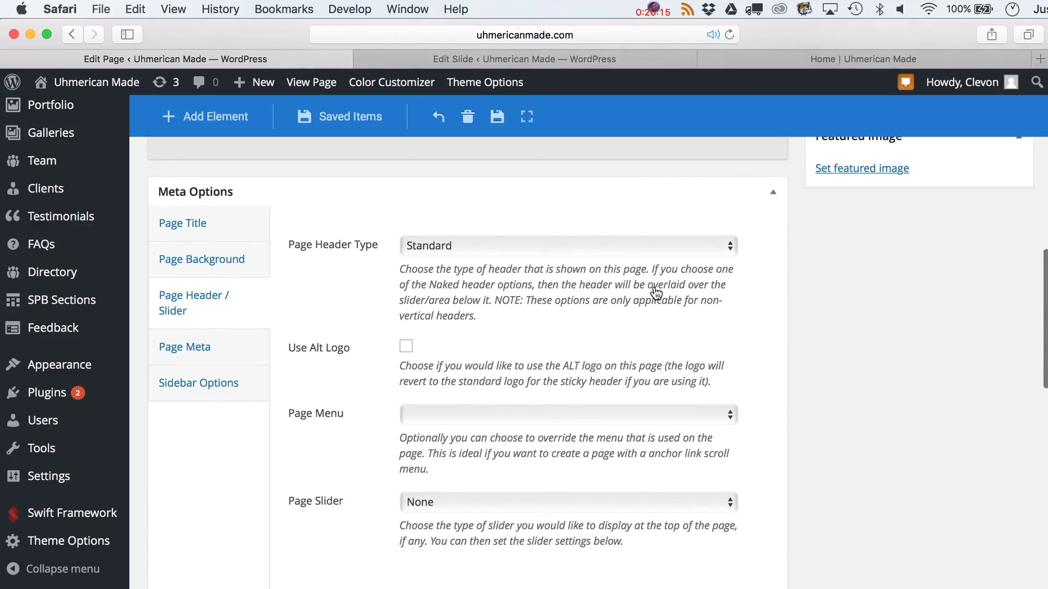
- Set the Home page's header slider to Swift Slider
{"action": "scroll", "coordinate": [440, 435], "scroll_direction": "up", "scroll_amount": 5}
{"action": "scroll", "coordinate": [473, 418], "scroll_direction": "up", "scroll_amount": 2}
{"action": "scroll", "coordinate": [473, 420], "scroll_direction": "down", "scroll_amount": 5}
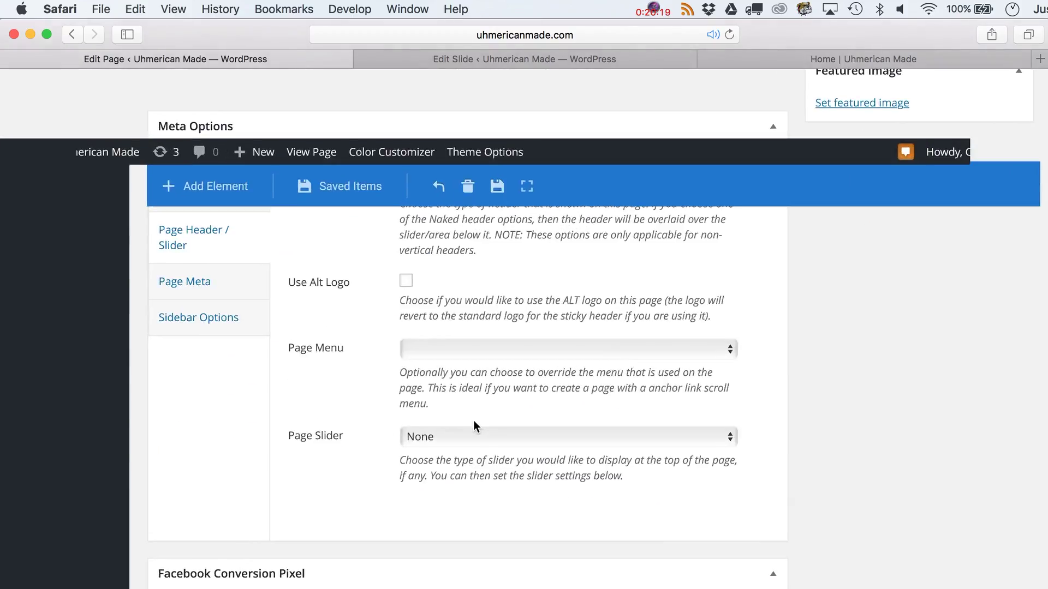
{"action": "scroll", "coordinate": [533, 354], "scroll_direction": "up", "scroll_amount": 10}
{"action": "scroll", "coordinate": [534, 360], "scroll_direction": "down", "scroll_amount": 10}
{"action": "scroll", "coordinate": [534, 360], "scroll_direction": "down", "scroll_amount": 5}
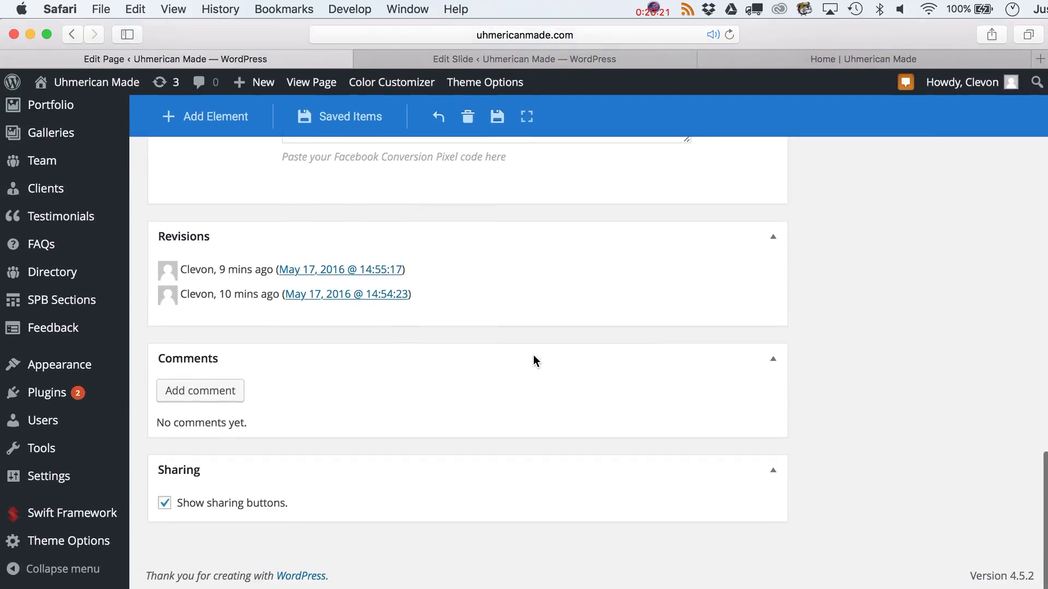
{"action": "scroll", "coordinate": [534, 356], "scroll_direction": "up", "scroll_amount": 15}
{"action": "scroll", "coordinate": [535, 355], "scroll_direction": "down", "scroll_amount": 6}
{"action": "scroll", "coordinate": [542, 328], "scroll_direction": "up", "scroll_amount": 1}
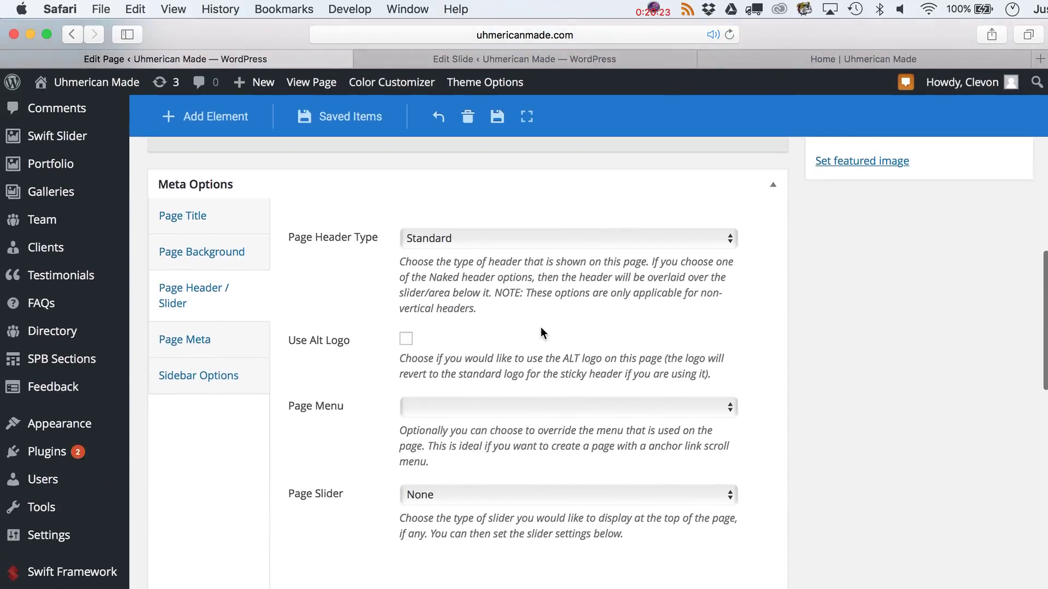
{"action": "left_click", "coordinate": [494, 404]}
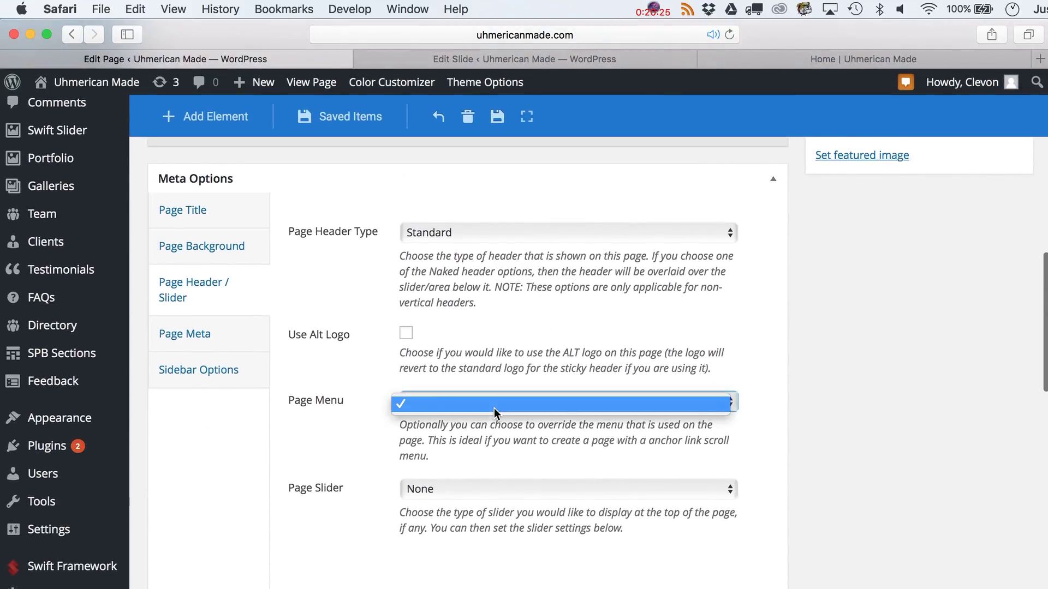
{"action": "left_click", "coordinate": [367, 449]}
{"action": "left_click", "coordinate": [467, 494]}
{"action": "left_click", "coordinate": [466, 506]}
- Limit the slider to HomepageFlag slides and select the number-of-slides value
{"action": "scroll", "coordinate": [467, 507], "scroll_direction": "down", "scroll_amount": 5}
{"action": "scroll", "coordinate": [476, 424], "scroll_direction": "down", "scroll_amount": 2}
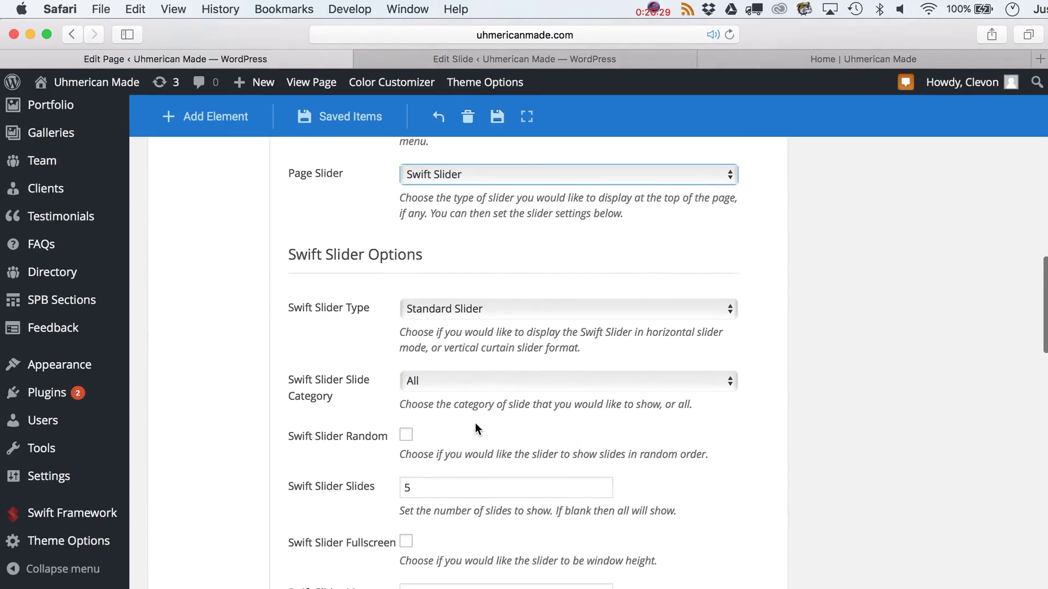
{"action": "left_click", "coordinate": [481, 380]}
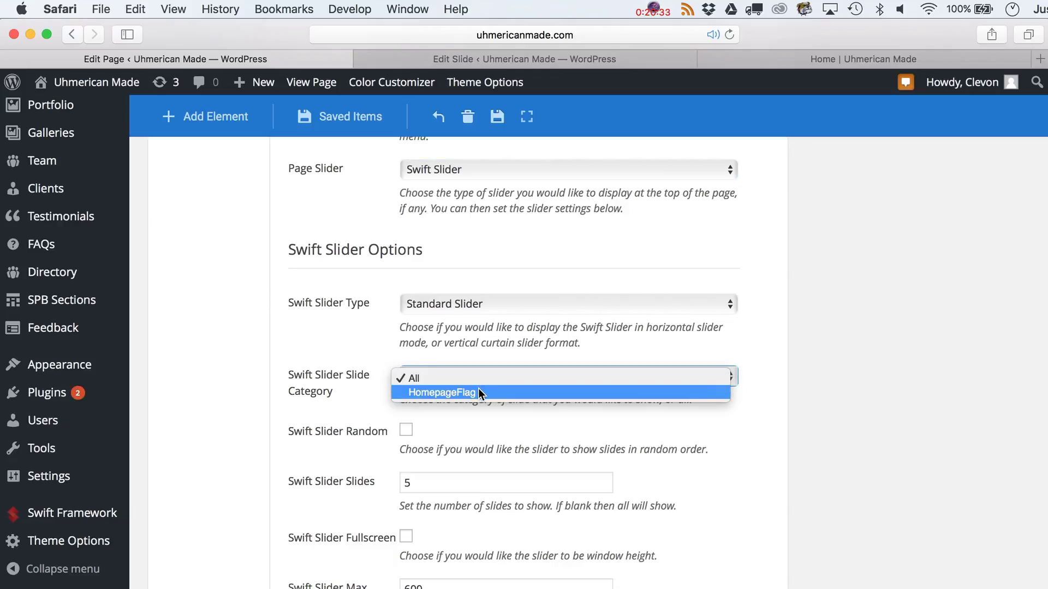
{"action": "left_click", "coordinate": [491, 392]}
{"action": "scroll", "coordinate": [491, 390], "scroll_direction": "down", "scroll_amount": 3}
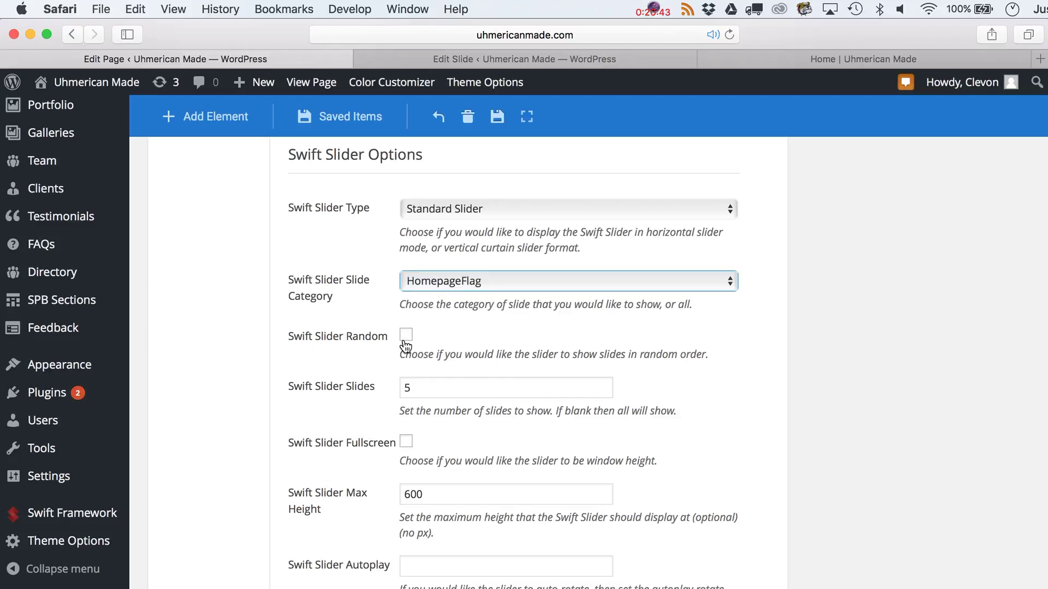
{"action": "double_click", "coordinate": [415, 388]}
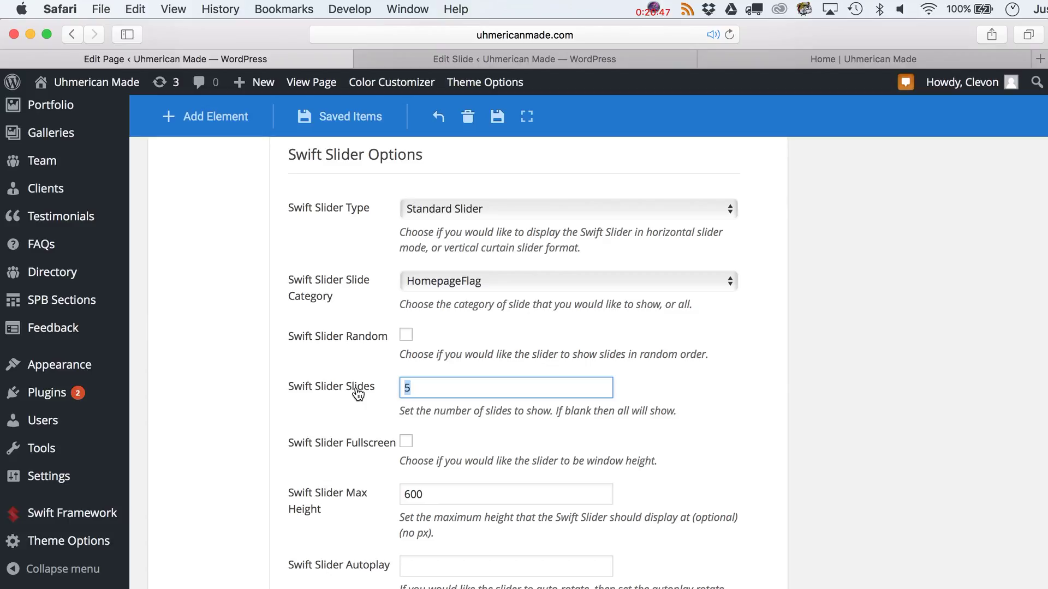
- Leave the autoplay rotate time blank, keep the Slide transition, and close the slider settings
{"action": "scroll", "coordinate": [417, 428], "scroll_direction": "down", "scroll_amount": 3}
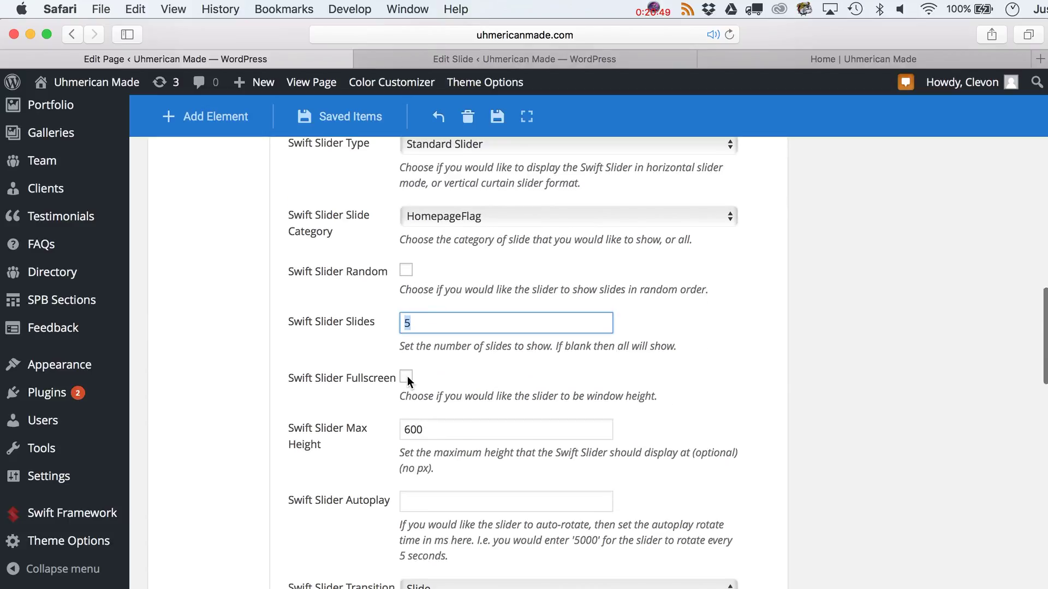
{"action": "scroll", "coordinate": [407, 381], "scroll_direction": "down", "scroll_amount": 2}
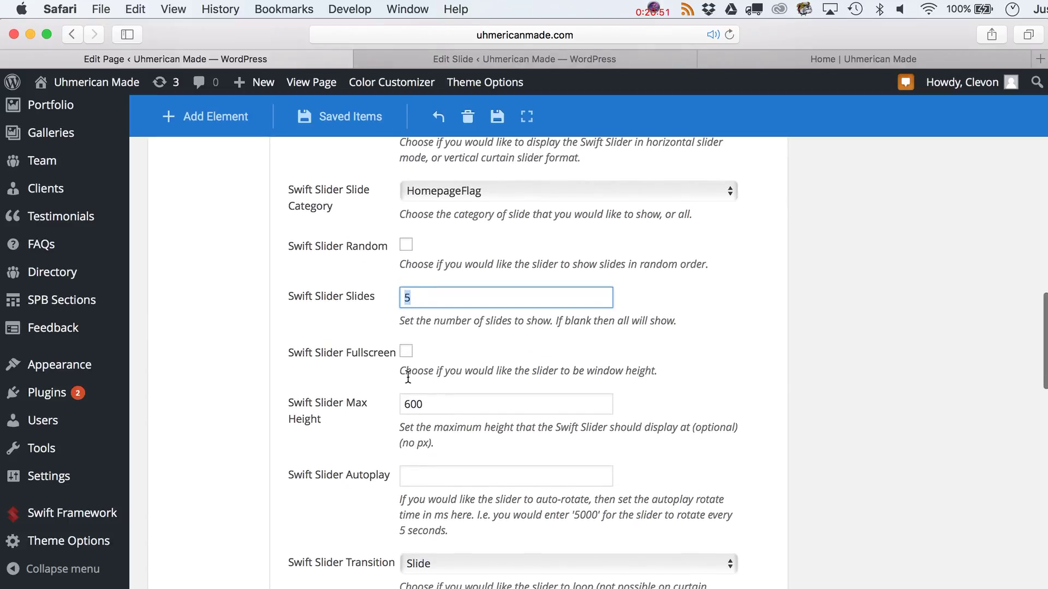
{"action": "left_click_drag", "start_coordinate": [508, 405], "coordinate": [364, 405]}
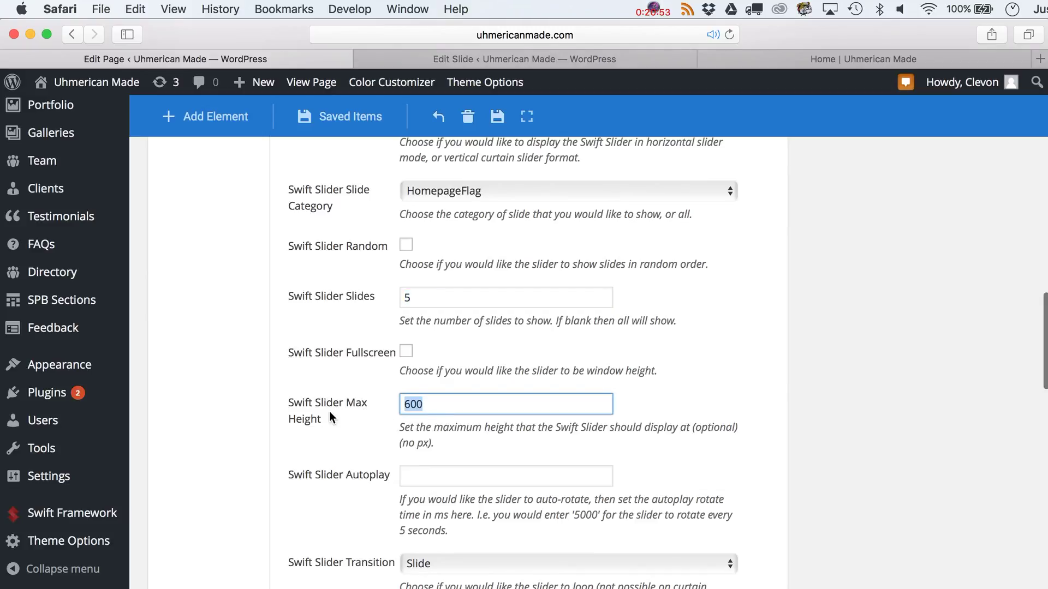
{"action": "scroll", "coordinate": [422, 413], "scroll_direction": "down", "scroll_amount": 3}
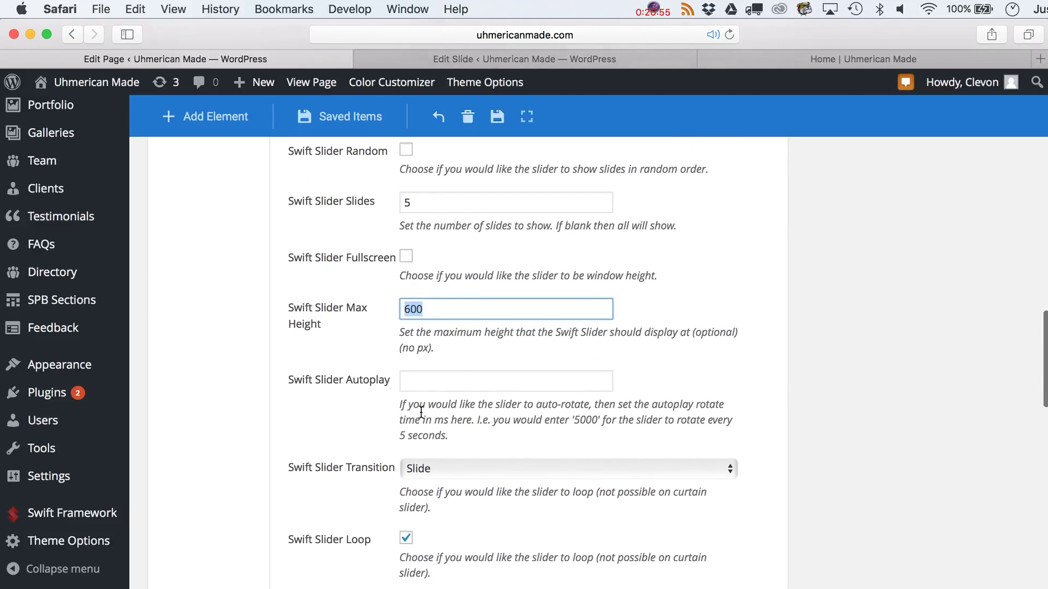
{"action": "left_click", "coordinate": [466, 376]}
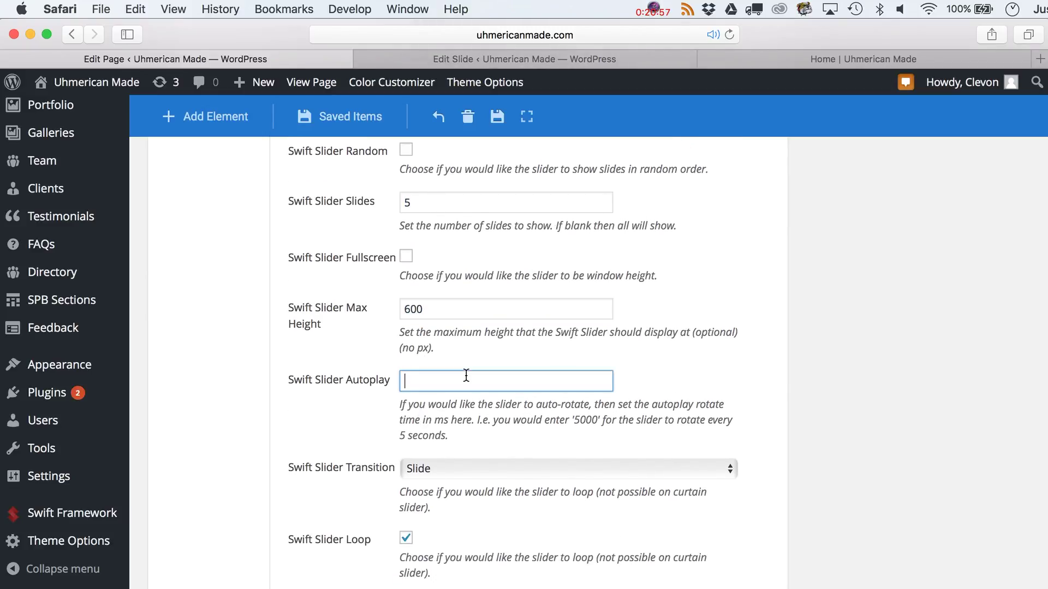
{"action": "type", "text": "5000"}
{"action": "key", "text": "BackSpace"}
{"action": "key", "text": "BackSpace"}
{"action": "key", "text": "BackSpace"}
{"action": "key", "text": "BackSpace"}
{"action": "scroll", "coordinate": [430, 388], "scroll_direction": "down", "scroll_amount": 3}
{"action": "left_click", "coordinate": [435, 388]}
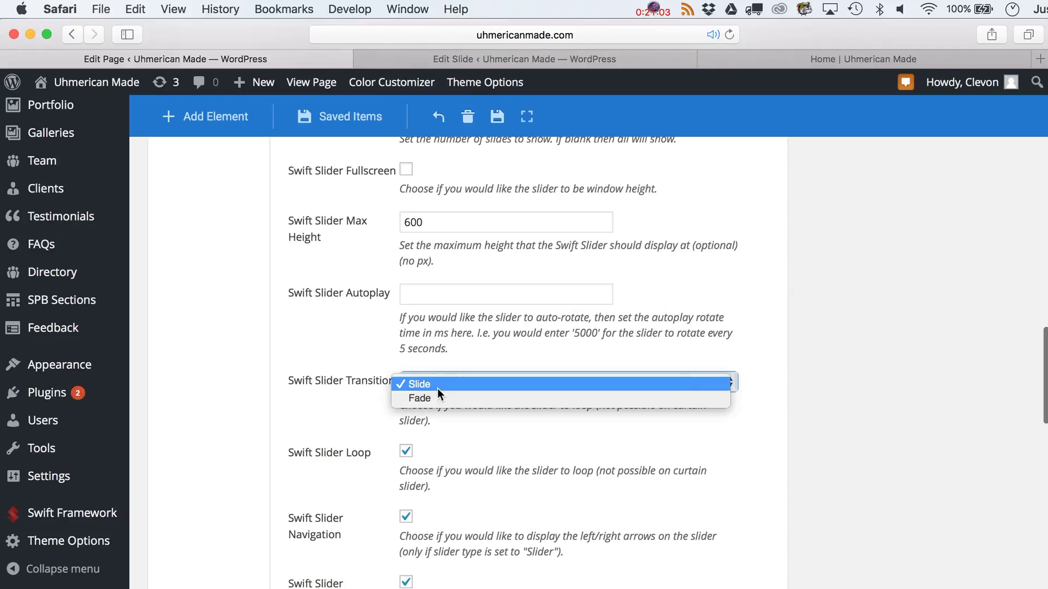
{"action": "left_click", "coordinate": [306, 316]}
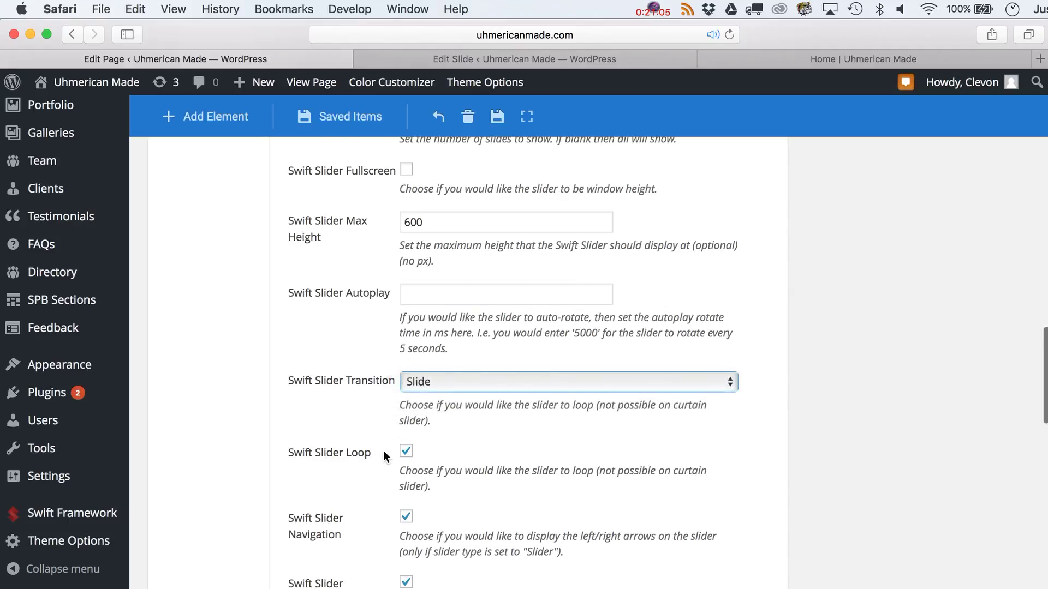
{"action": "scroll", "coordinate": [392, 442], "scroll_direction": "down", "scroll_amount": 3}
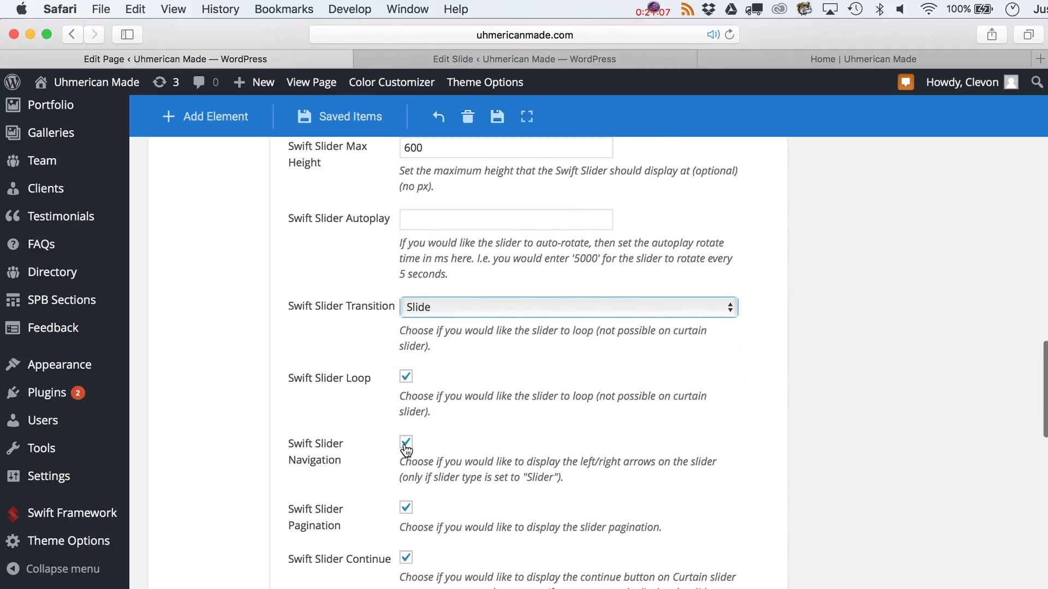
{"action": "scroll", "coordinate": [404, 444], "scroll_direction": "down", "scroll_amount": 3}
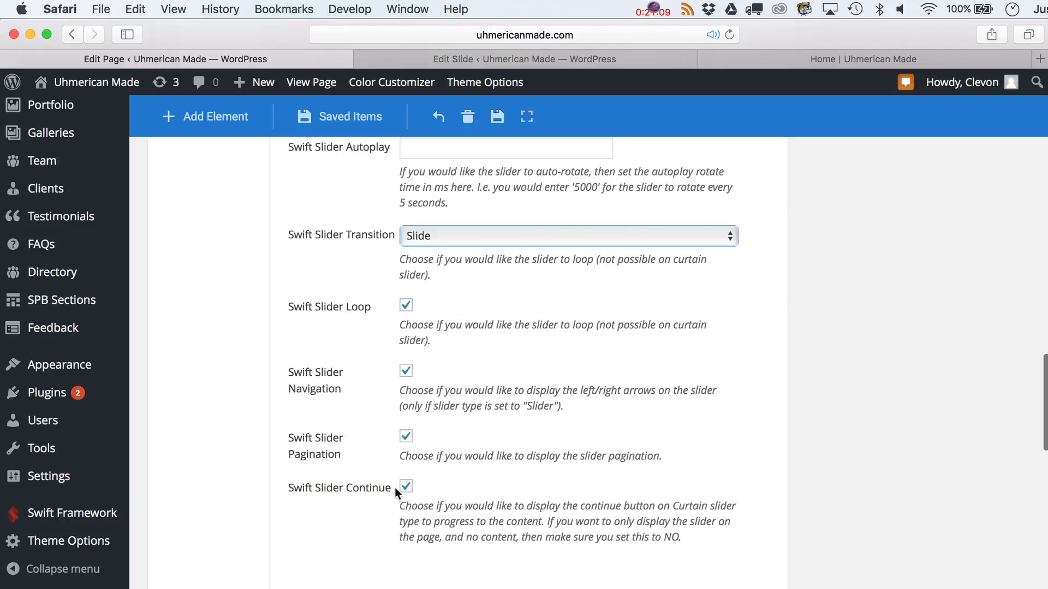
{"action": "key", "text": "Escape"}
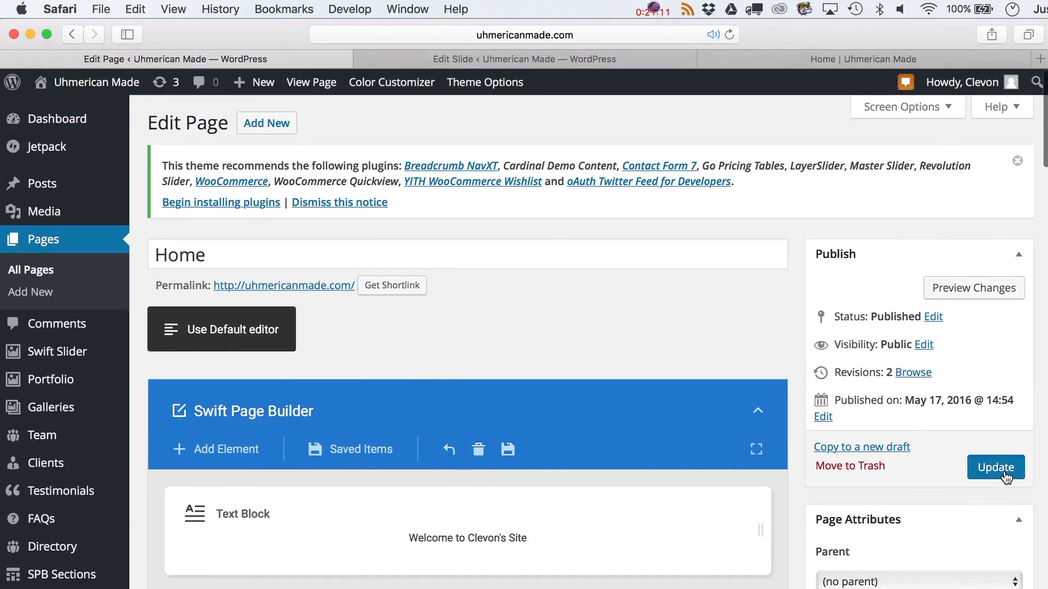
- Update the Home page and open the live front page
{"action": "left_click", "coordinate": [1002, 470]}
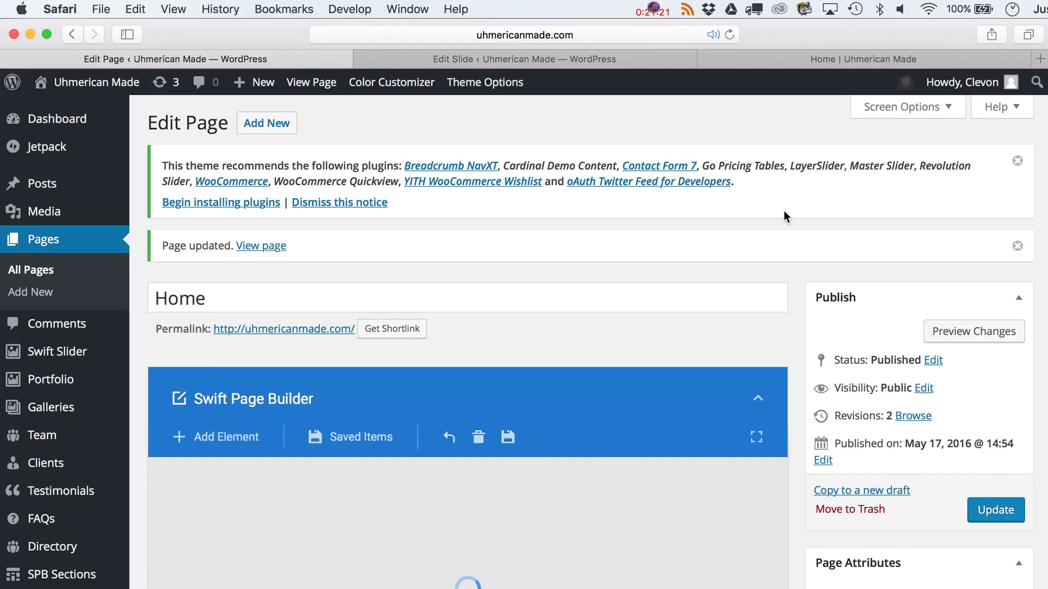
{"action": "left_click", "coordinate": [313, 86]}
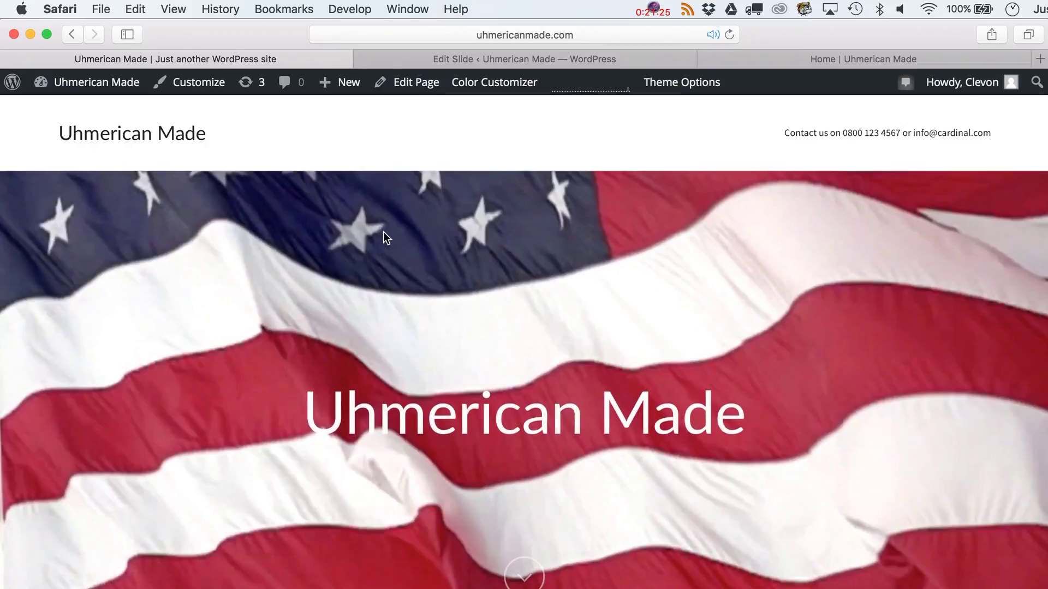
{"action": "scroll", "coordinate": [383, 231], "scroll_direction": "down", "scroll_amount": 1}
- Scroll through the front page to check the waving-flag 'Uhmerican Made' header
{"action": "scroll", "coordinate": [613, 396], "scroll_direction": "down", "scroll_amount": 5}
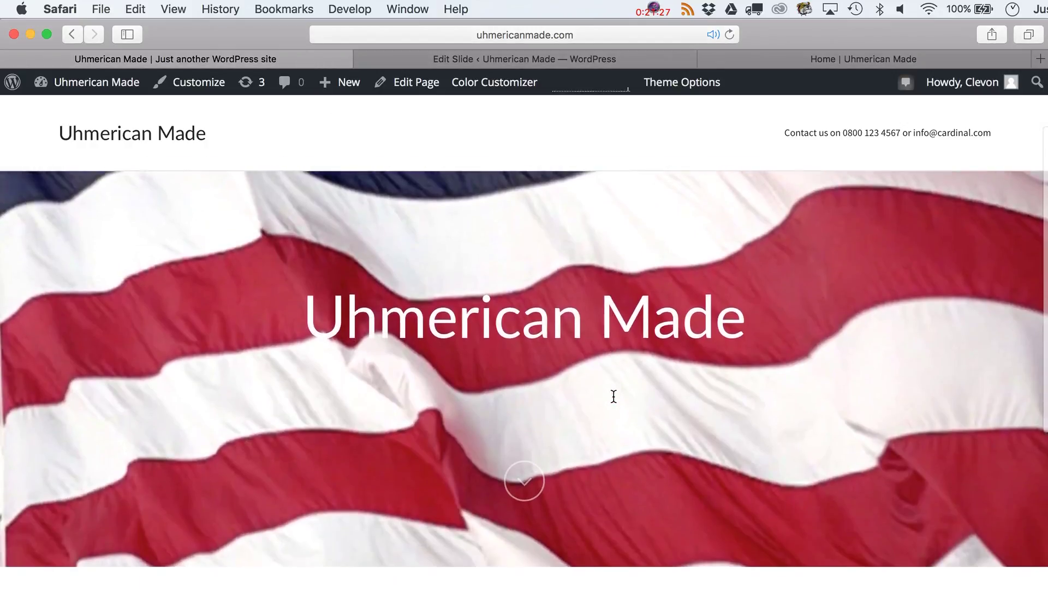
{"action": "scroll", "coordinate": [613, 396], "scroll_direction": "up", "scroll_amount": 5}
{"action": "scroll", "coordinate": [613, 397], "scroll_direction": "down", "scroll_amount": 3}
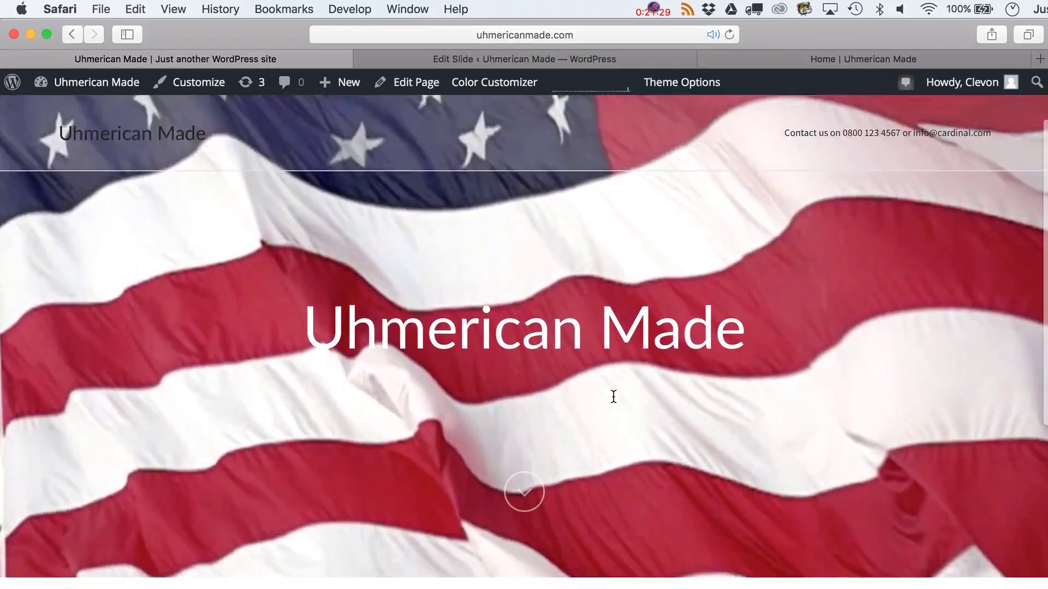
{"action": "scroll", "coordinate": [612, 397], "scroll_direction": "down", "scroll_amount": 1}
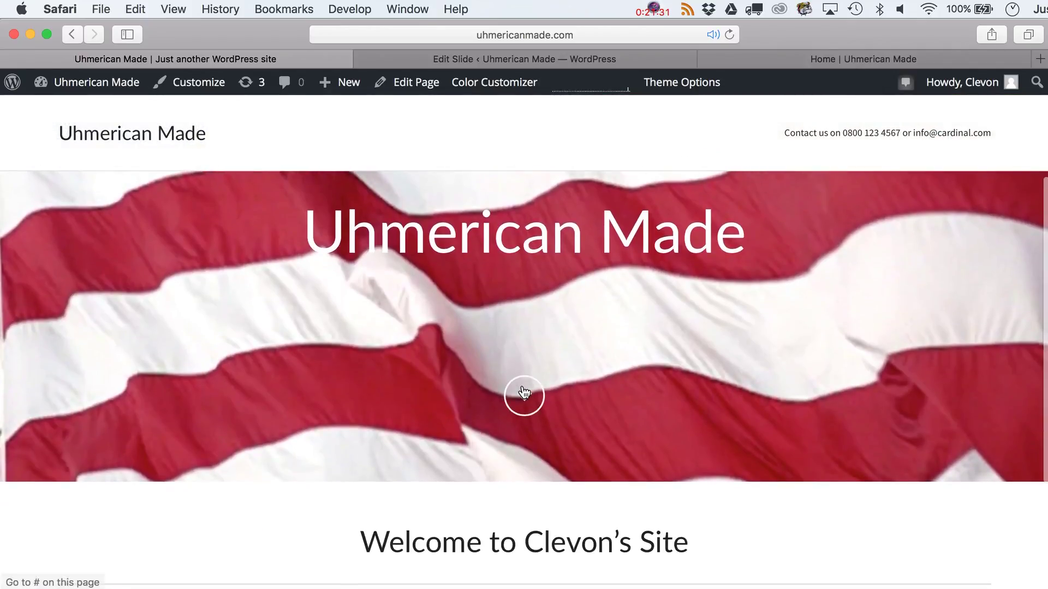
{"action": "left_click", "coordinate": [533, 406]}
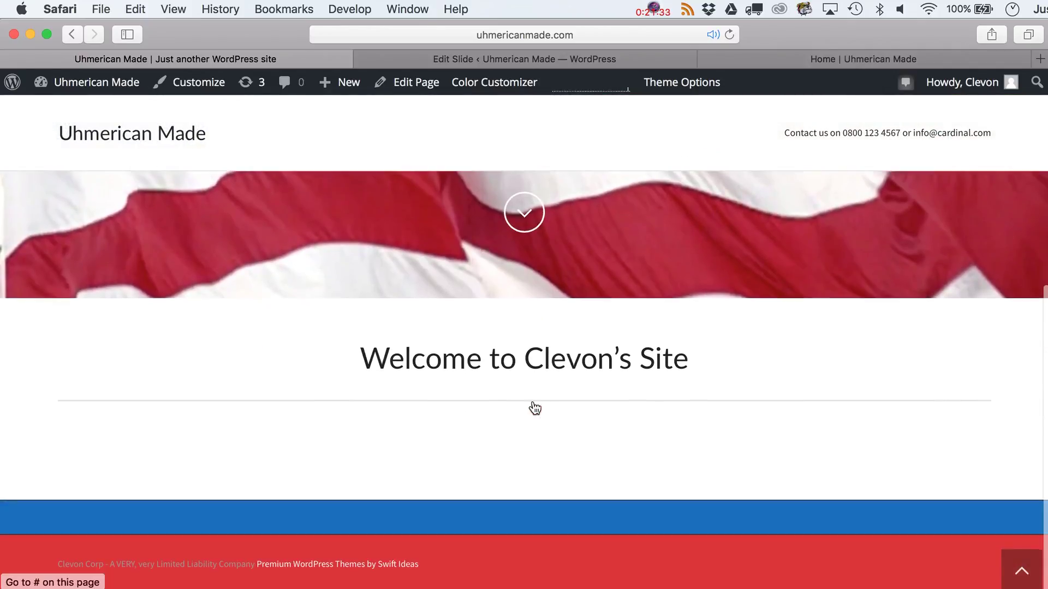
{"action": "scroll", "coordinate": [532, 401], "scroll_direction": "up", "scroll_amount": 3}
{"action": "left_click", "coordinate": [527, 388]}
{"action": "scroll", "coordinate": [528, 389], "scroll_direction": "up", "scroll_amount": 4}
{"action": "scroll", "coordinate": [527, 389], "scroll_direction": "down", "scroll_amount": 5}
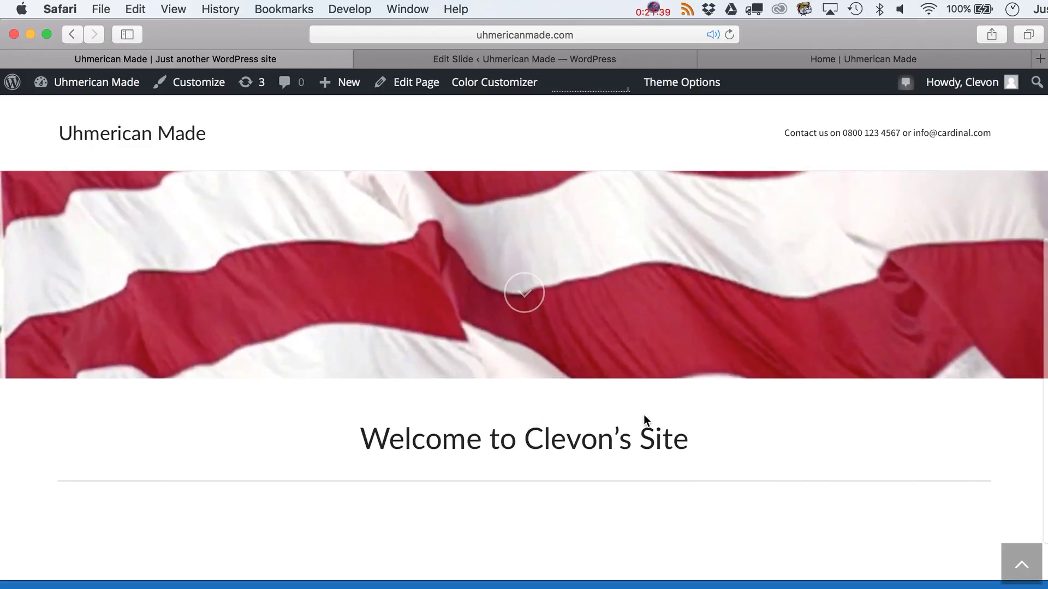
{"action": "scroll", "coordinate": [643, 417], "scroll_direction": "down", "scroll_amount": 3}
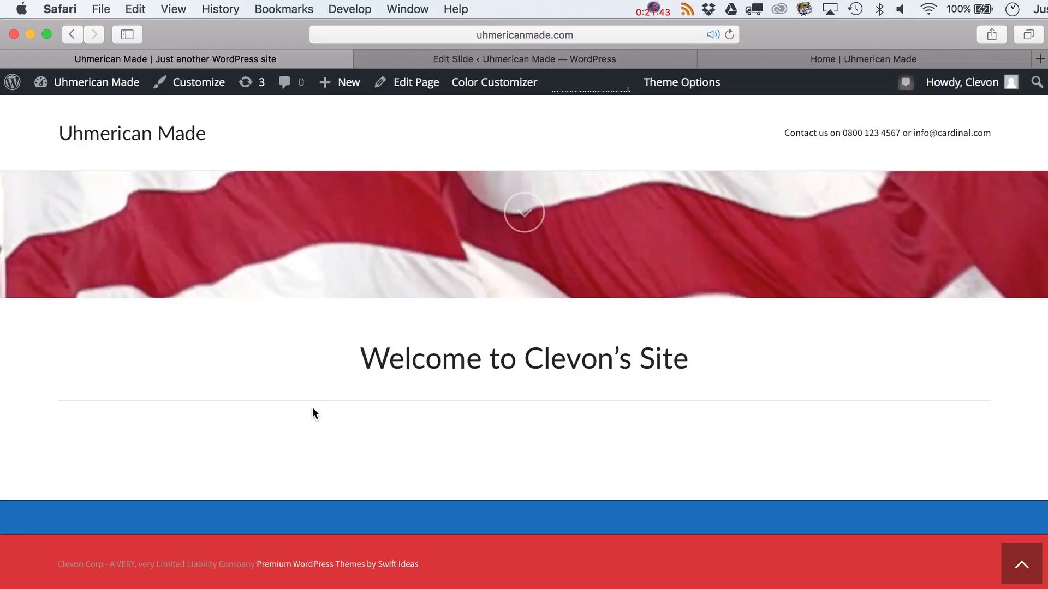
{"action": "scroll", "coordinate": [554, 437], "scroll_direction": "up", "scroll_amount": 8}
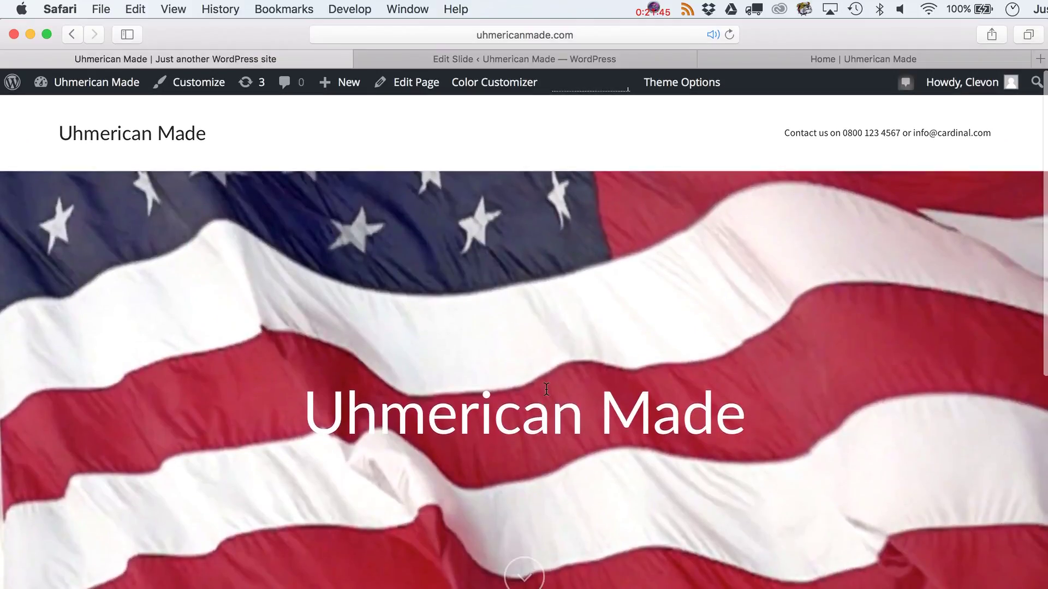
{"action": "scroll", "coordinate": [667, 403], "scroll_direction": "down", "scroll_amount": 2}
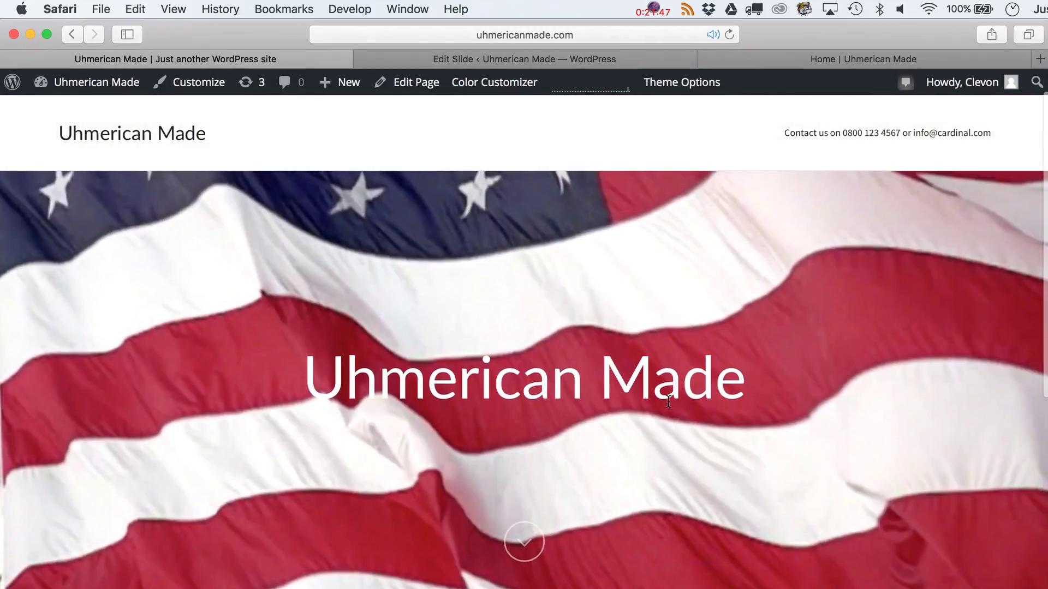
{"action": "scroll", "coordinate": [677, 443], "scroll_direction": "up", "scroll_amount": 2}
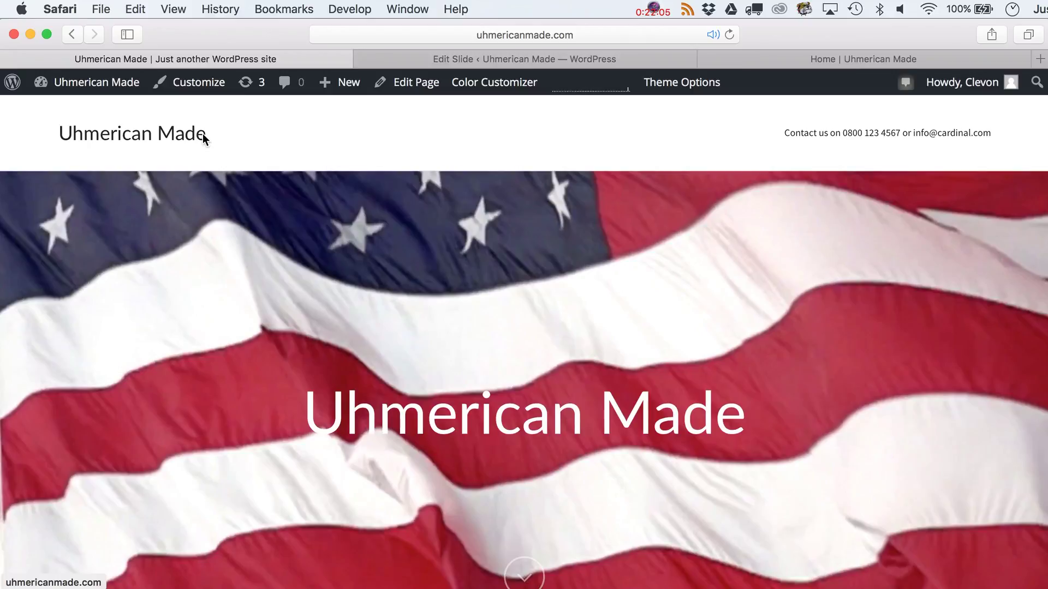
{"action": "scroll", "coordinate": [397, 420], "scroll_direction": "down", "scroll_amount": 5}
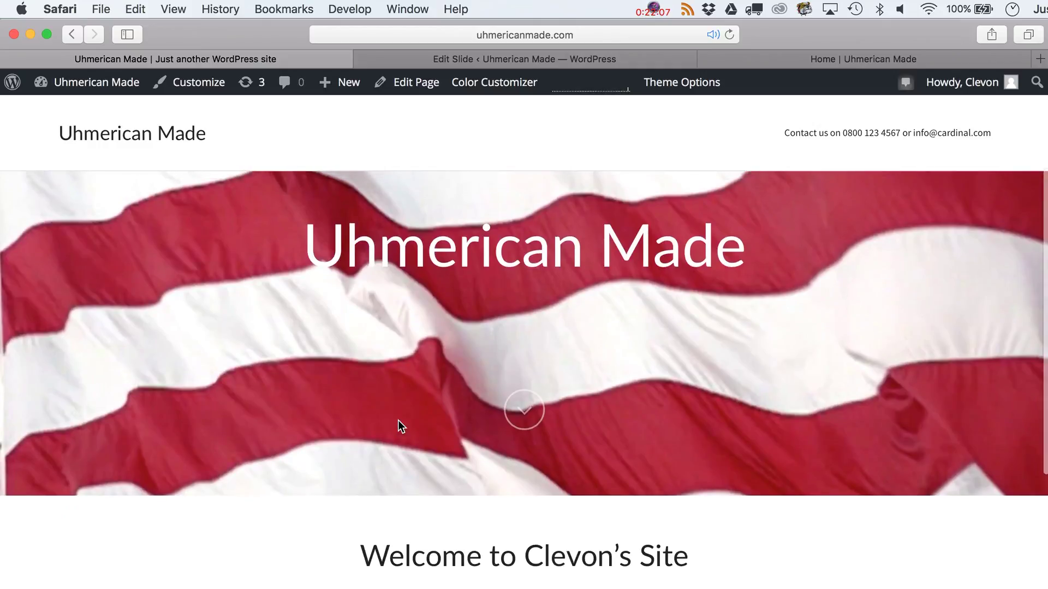
{"action": "scroll", "coordinate": [398, 420], "scroll_direction": "up", "scroll_amount": 5}
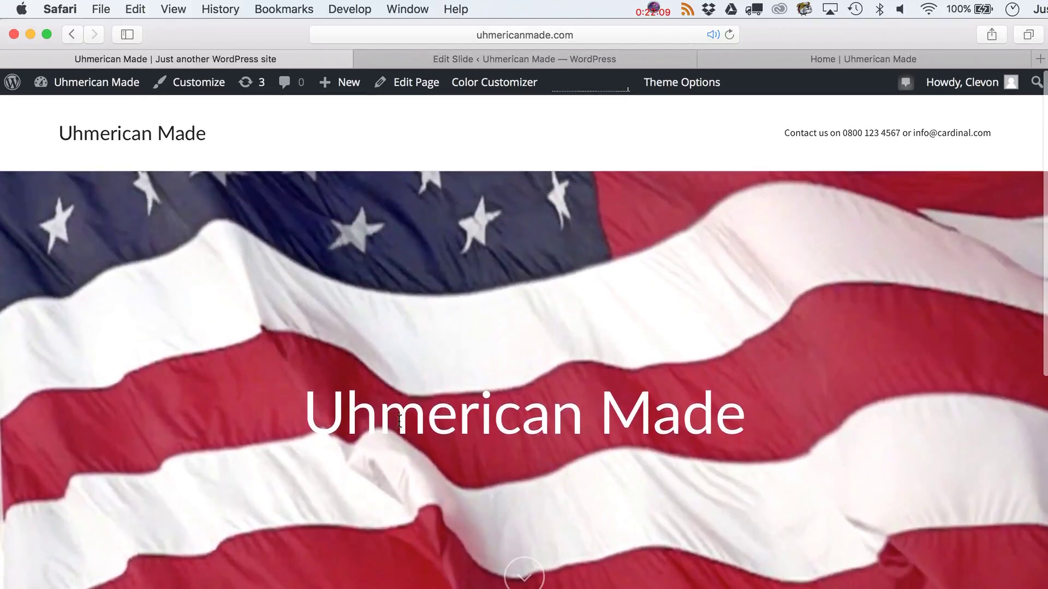
{"action": "scroll", "coordinate": [399, 421], "scroll_direction": "down", "scroll_amount": 3}
{"action": "scroll", "coordinate": [399, 420], "scroll_direction": "up", "scroll_amount": 3}
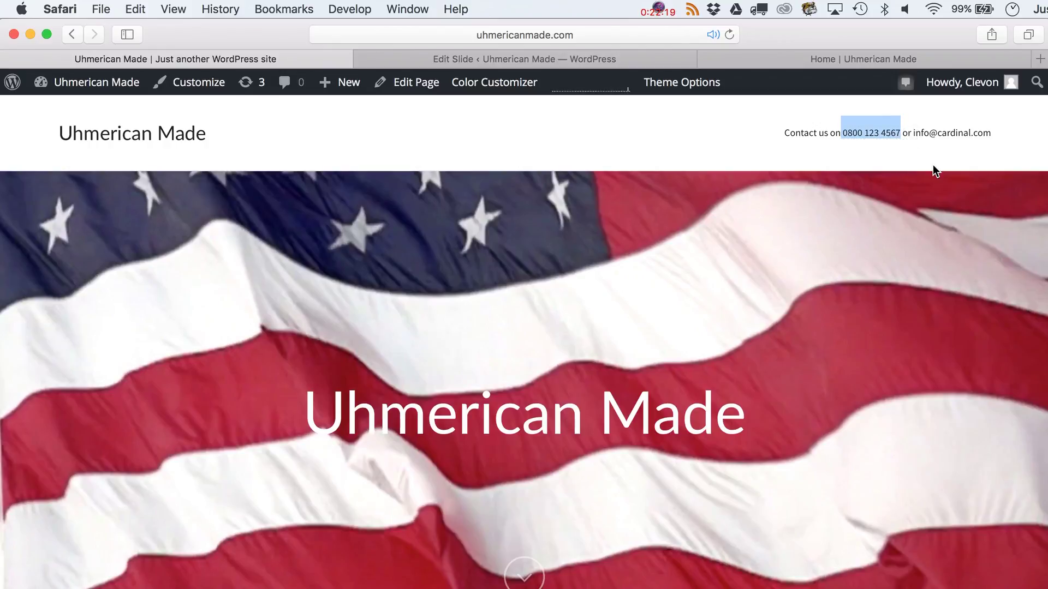
{"action": "scroll", "coordinate": [935, 154], "scroll_direction": "up", "scroll_amount": 2}
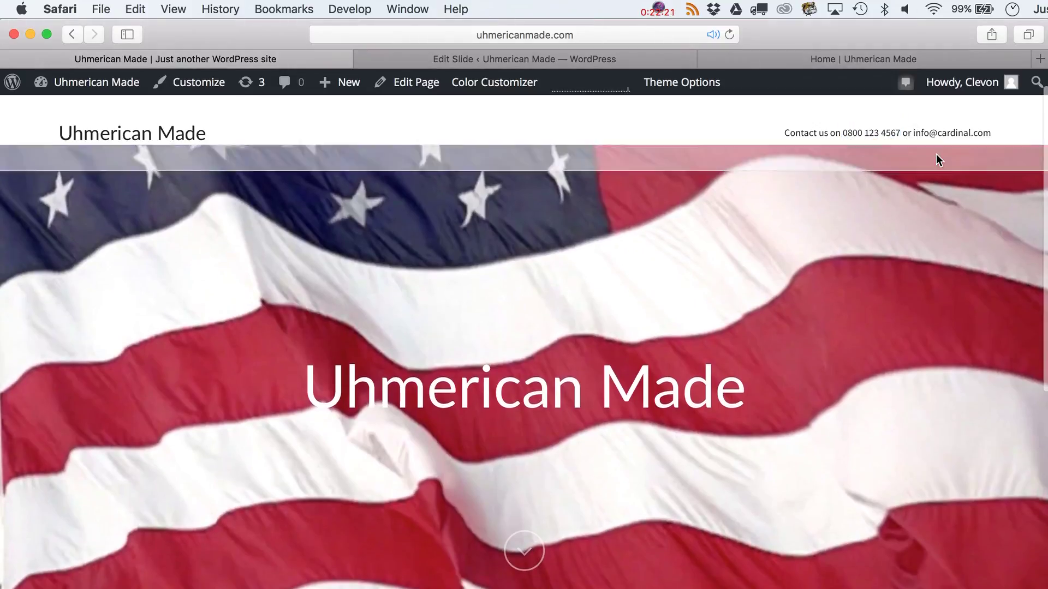
{"action": "scroll", "coordinate": [936, 159], "scroll_direction": "down", "scroll_amount": 5}
{"action": "scroll", "coordinate": [935, 155], "scroll_direction": "up", "scroll_amount": 5}
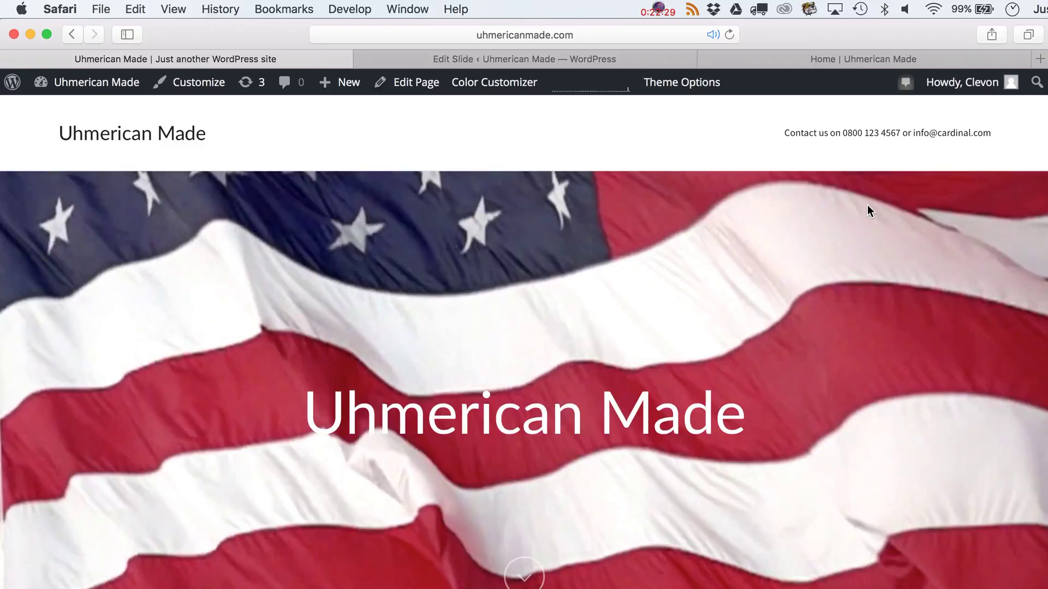
{"action": "scroll", "coordinate": [867, 206], "scroll_direction": "down", "scroll_amount": 5}
{"action": "scroll", "coordinate": [867, 205], "scroll_direction": "up", "scroll_amount": 5}
{"action": "scroll", "coordinate": [867, 206], "scroll_direction": "down", "scroll_amount": 6}
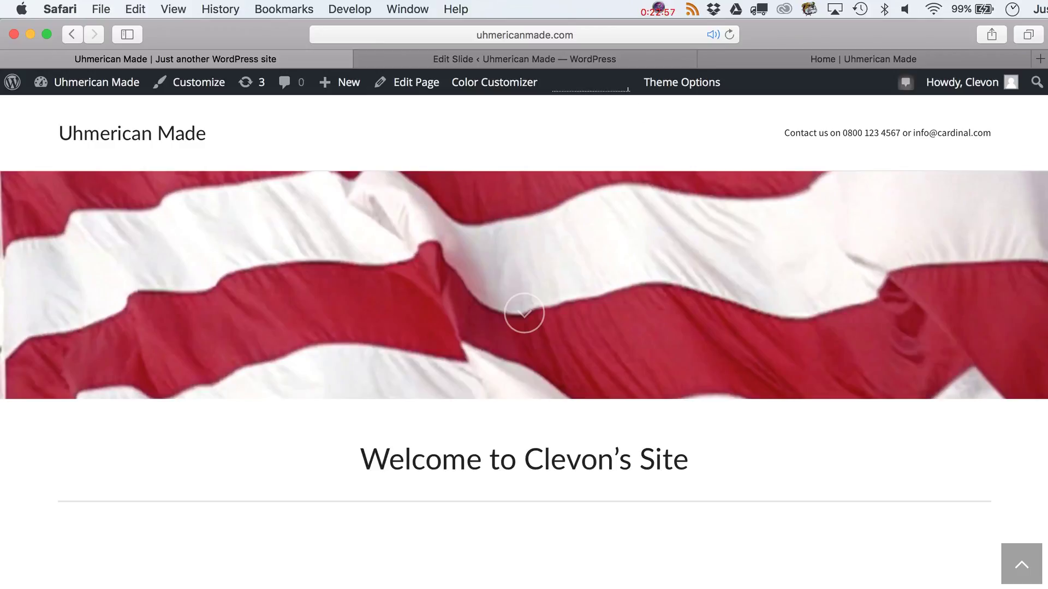
- Screenshot a frame of the waving American flag YouTube video, then return to the Uhmerican Made site
{"action": "key", "text": "super+grave"}
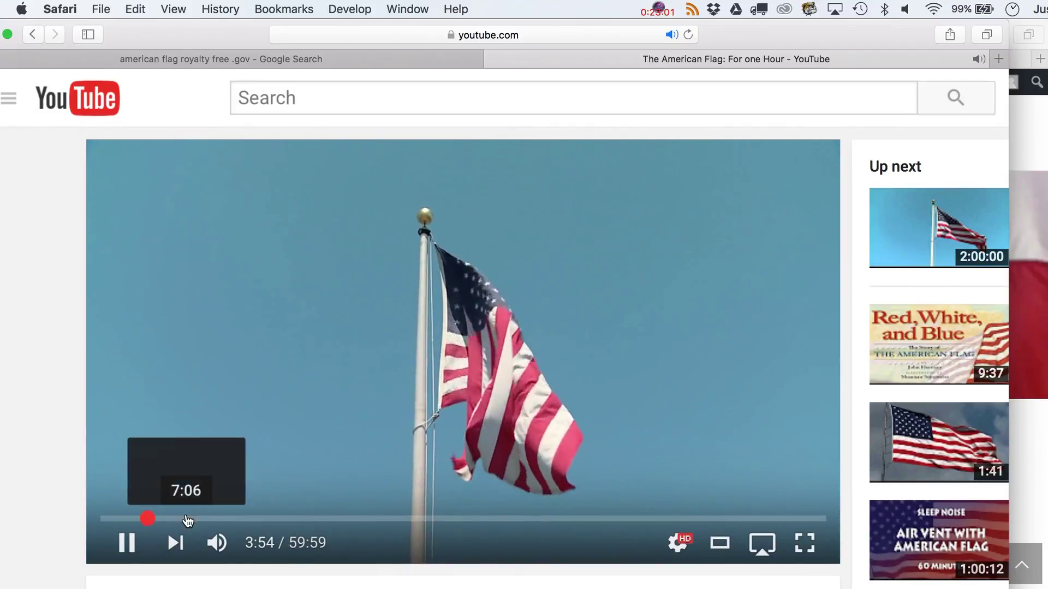
{"action": "left_click_drag", "start_coordinate": [152, 522], "coordinate": [145, 522]}
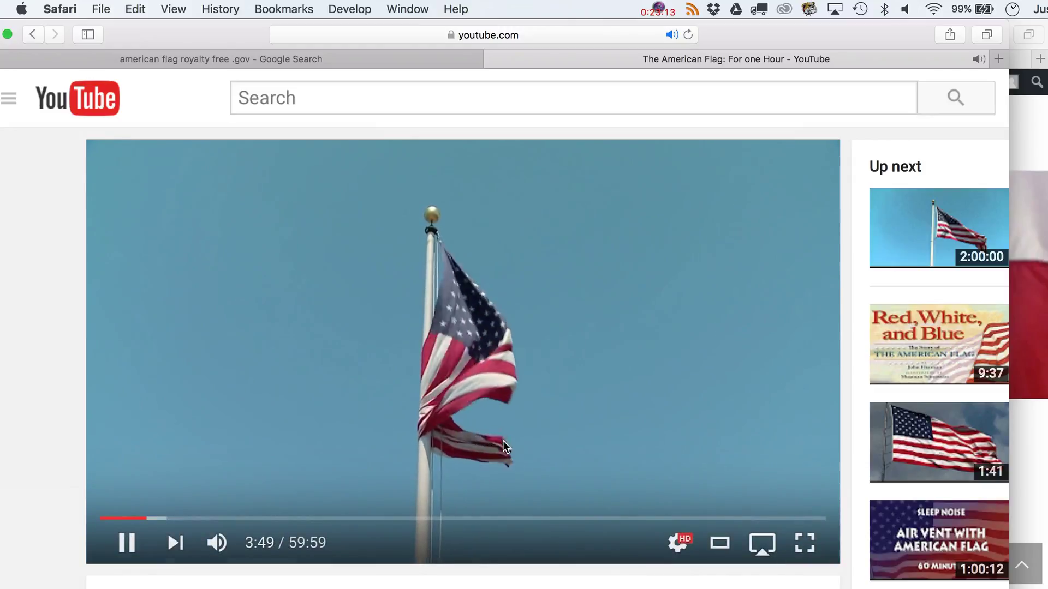
{"action": "key", "text": "super+shift+4"}
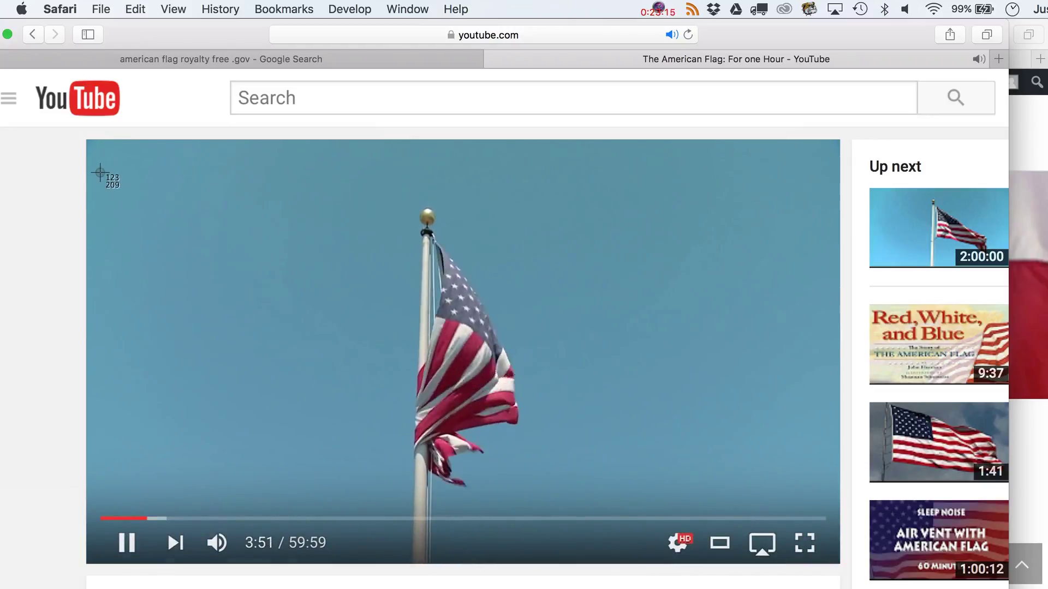
{"action": "left_click_drag", "start_coordinate": [107, 177], "coordinate": [835, 506]}
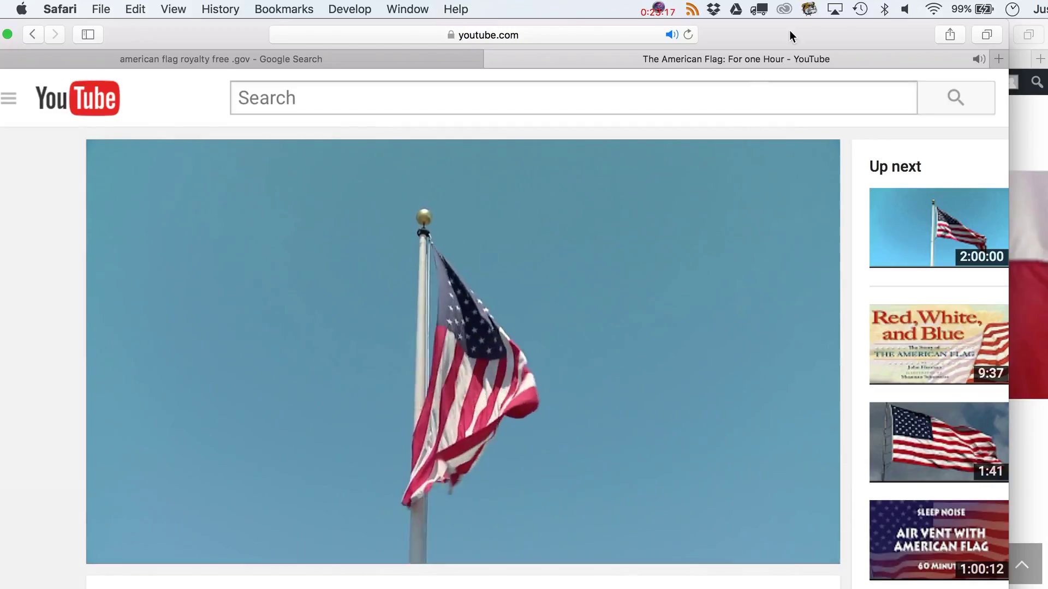
{"action": "key", "text": "ctrl+Right"}
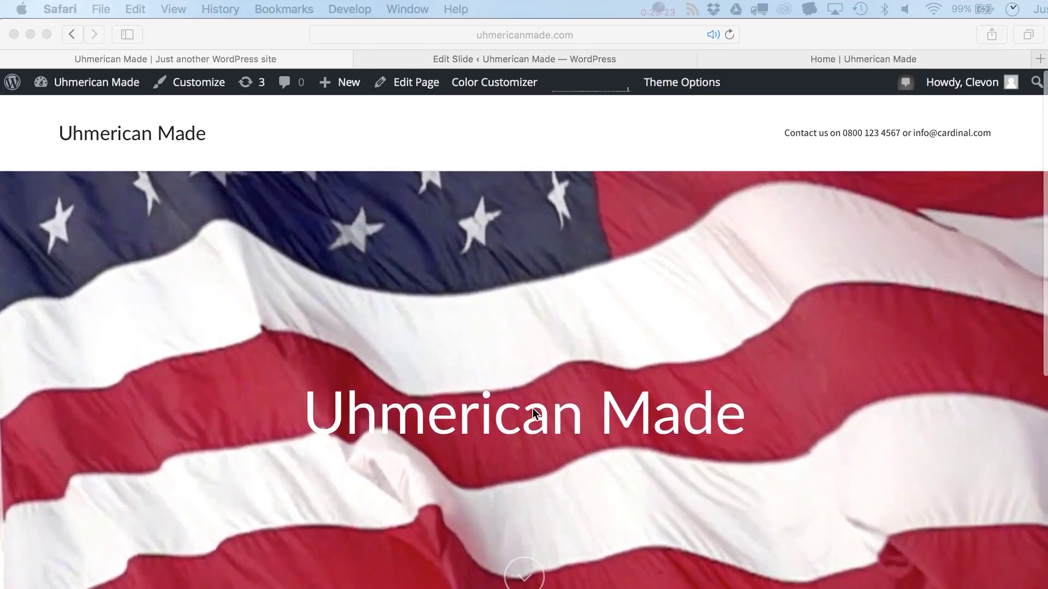
{"action": "scroll", "coordinate": [532, 408], "scroll_direction": "down", "scroll_amount": 1}
{"action": "scroll", "coordinate": [532, 409], "scroll_direction": "up", "scroll_amount": 3}
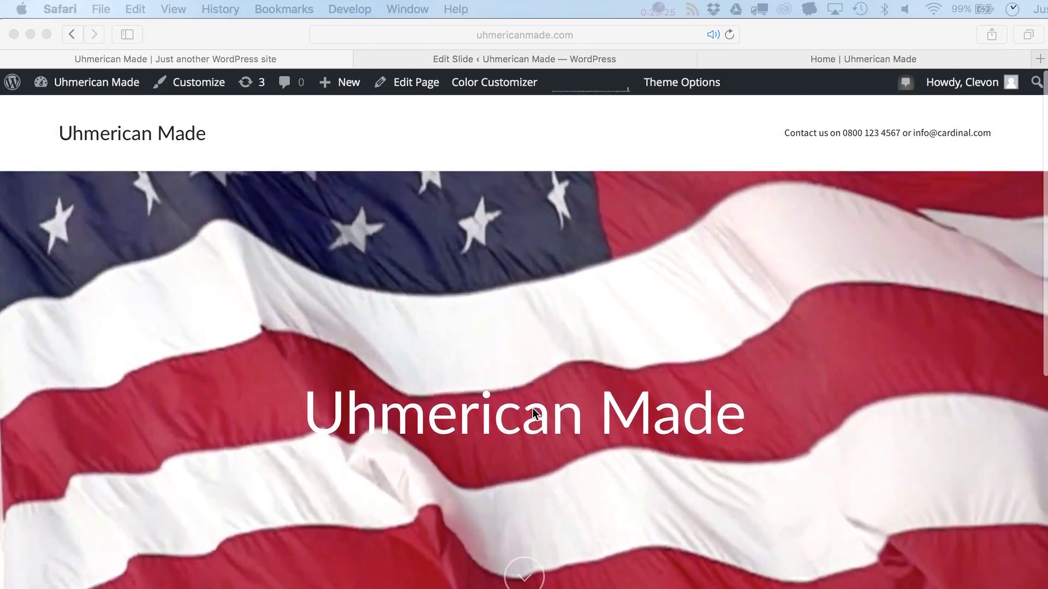